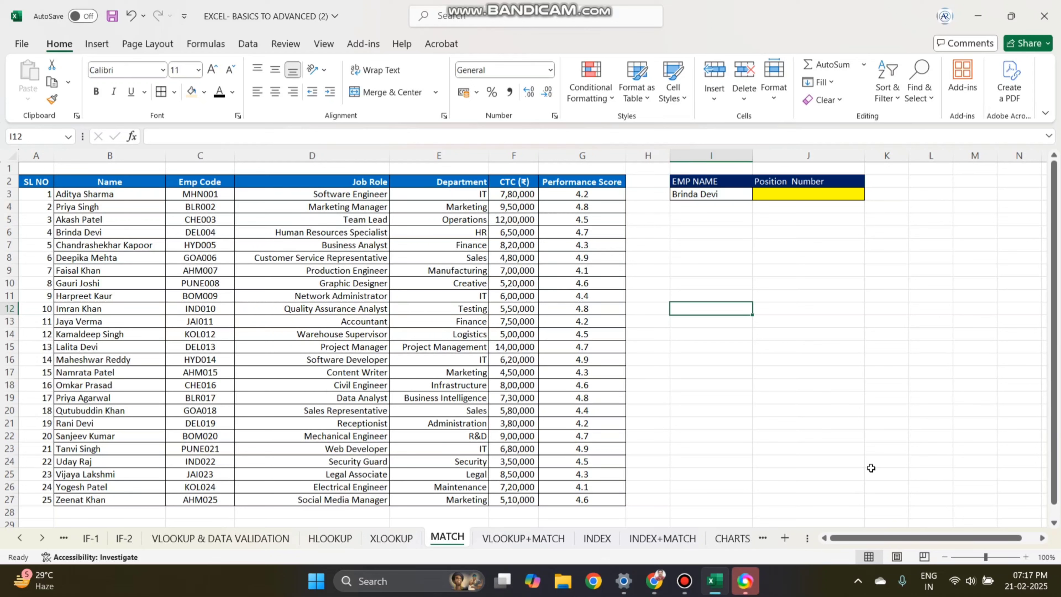
left_click(792, 194)
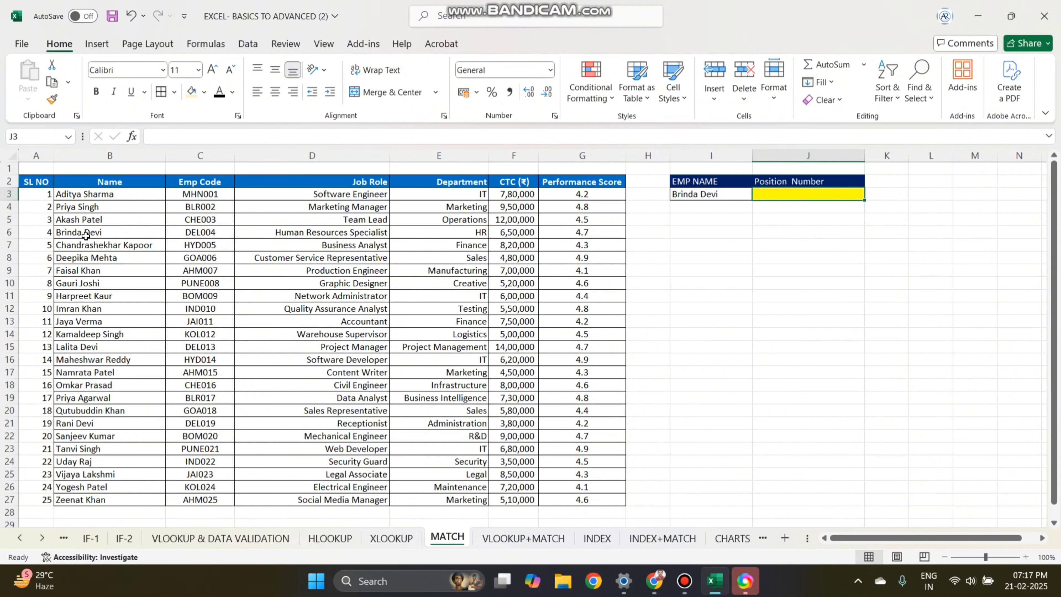
left_click_drag(37, 181, 610, 497)
left_click(699, 194)
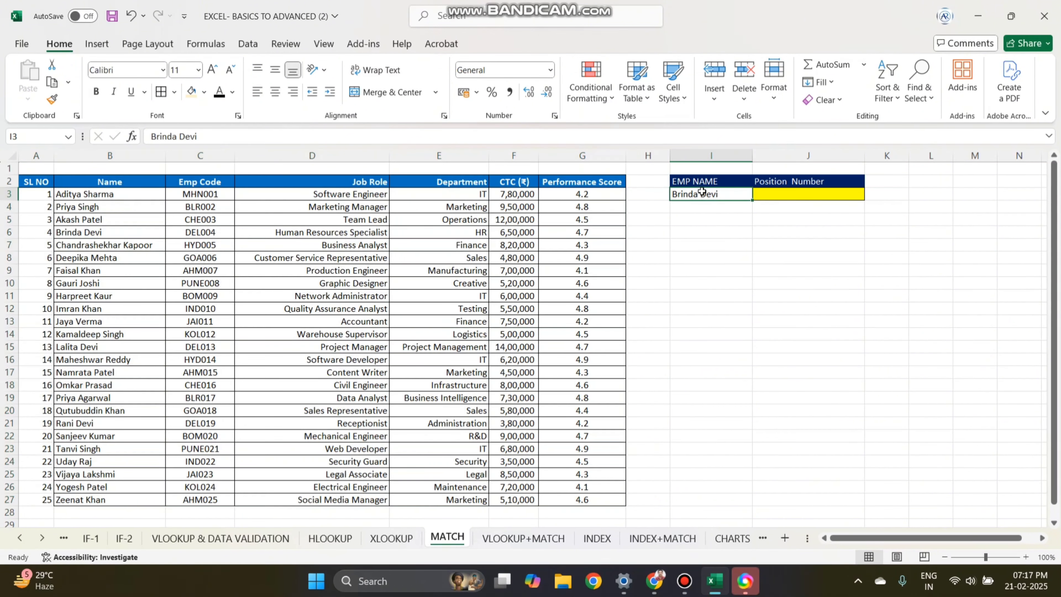
left_click_drag(96, 195, 90, 495)
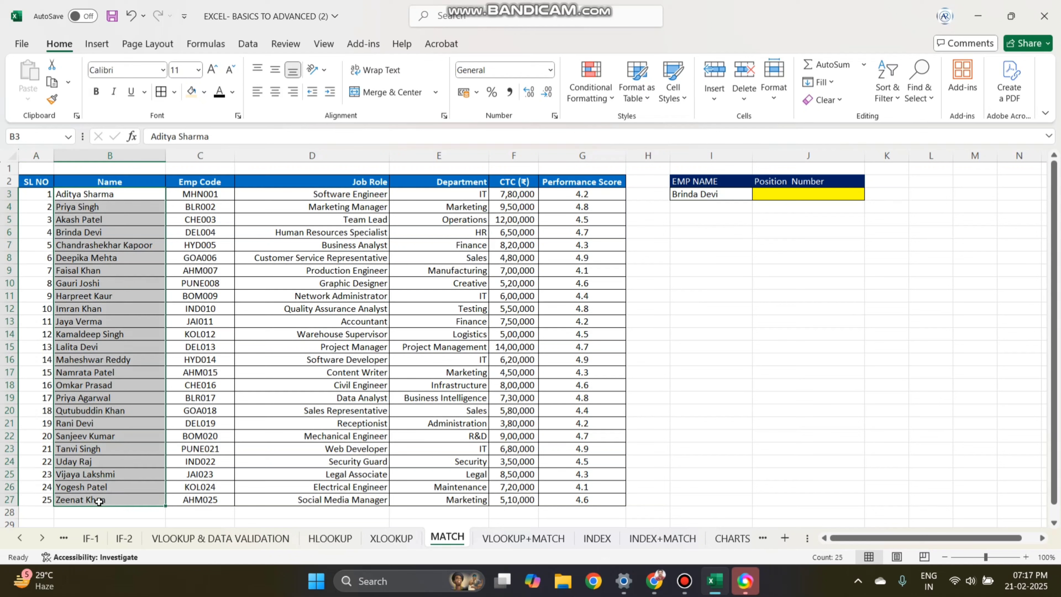
Step: Enter =MATCH(I3,B3:B27,0) in cell J3 to find the employee's exact-match position in the Name column
left_click(774, 194)
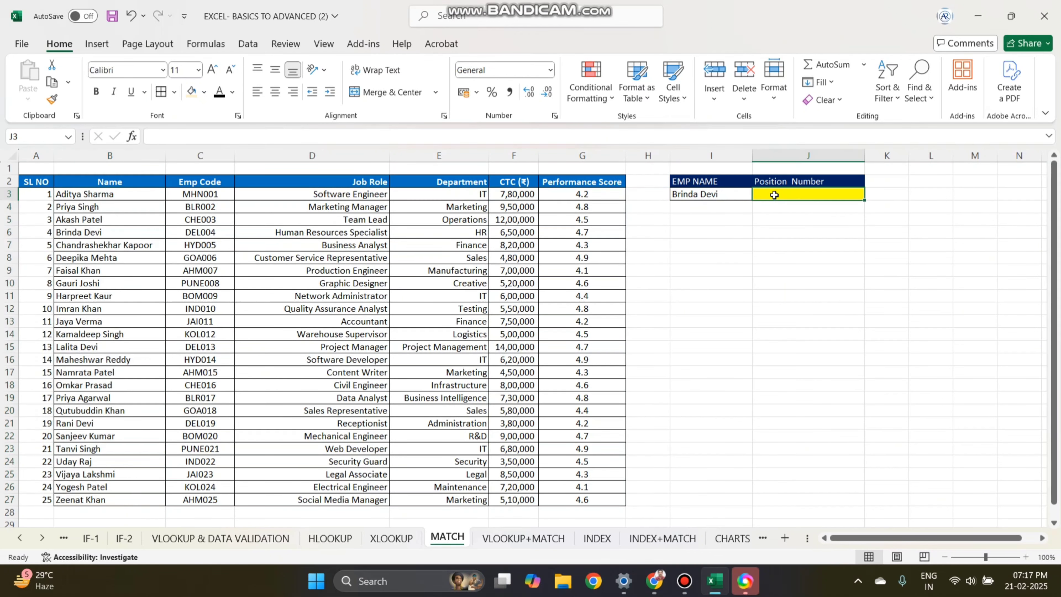
type("=MATCH")
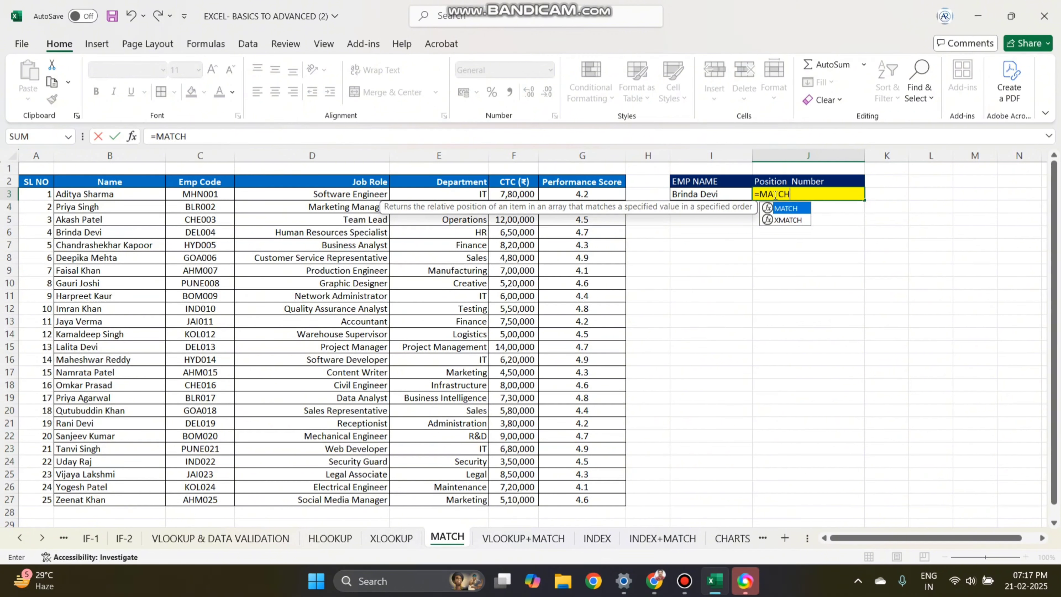
type("(")
left_click(729, 194)
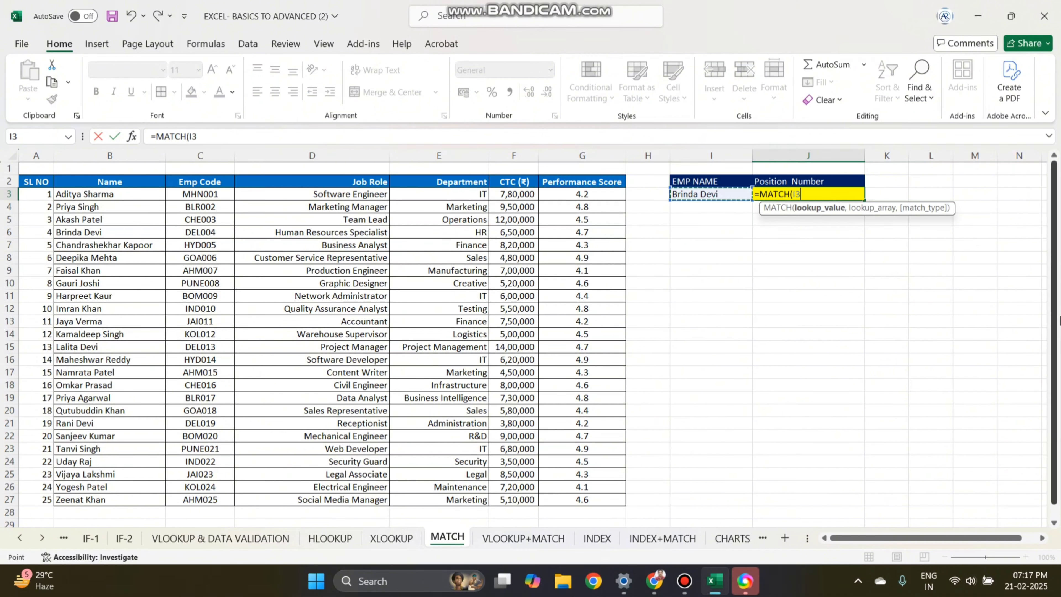
type(",")
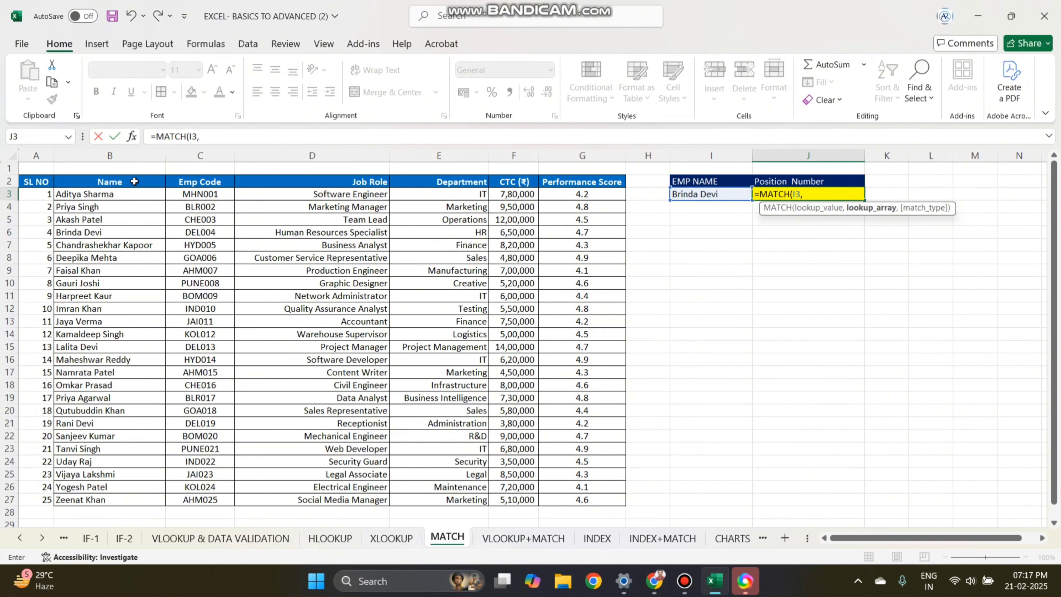
left_click_drag(134, 193, 142, 500)
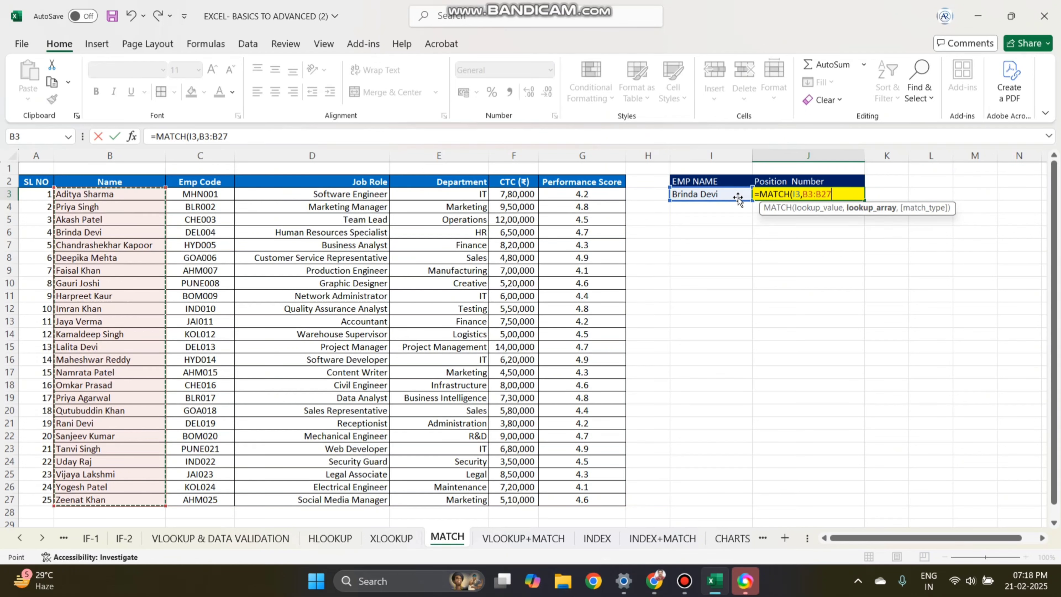
type(",")
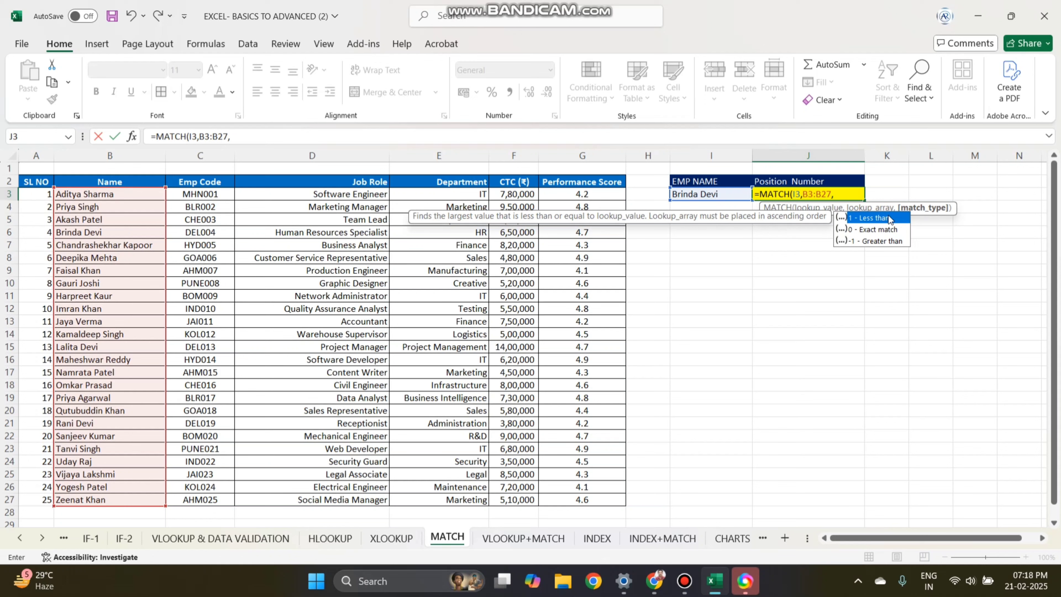
type("0")
key("Return")
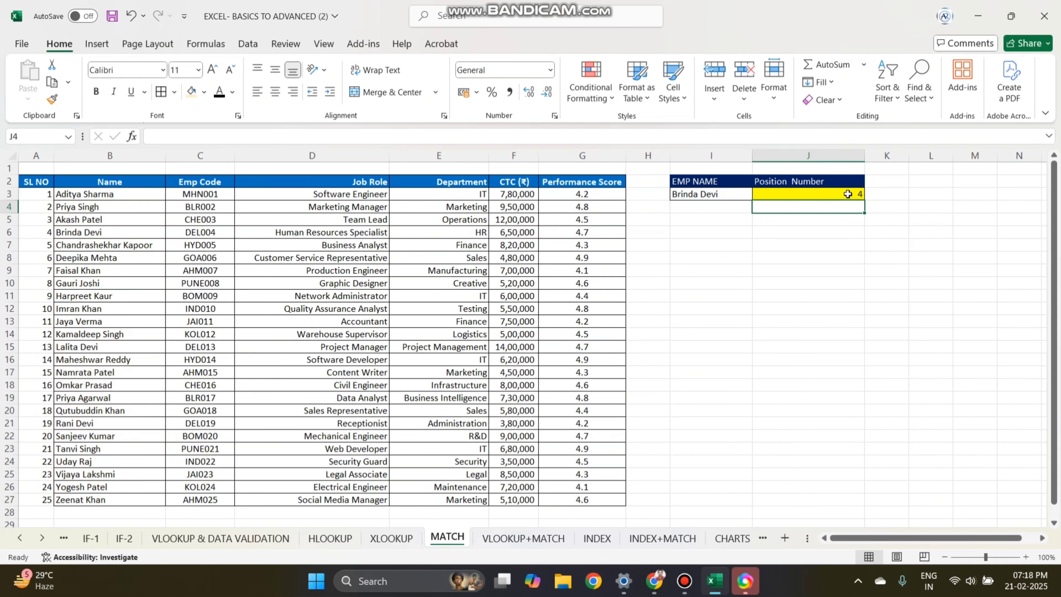
Step: Narrow column J and enlarge the font of the lookup block I2:J3 to 16
left_click_drag(847, 194, 744, 181)
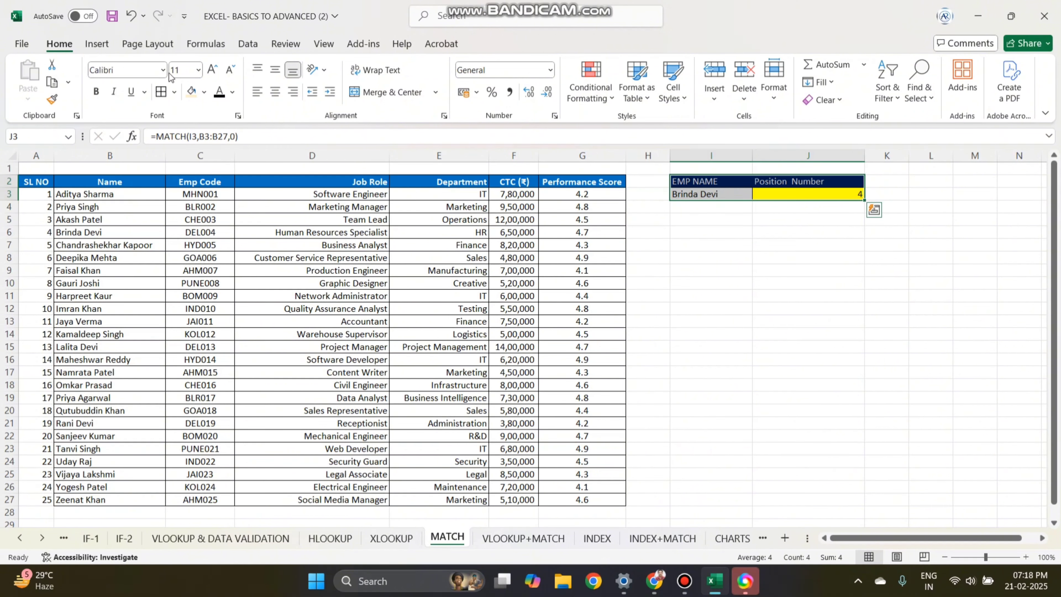
left_click_drag(864, 161, 804, 161)
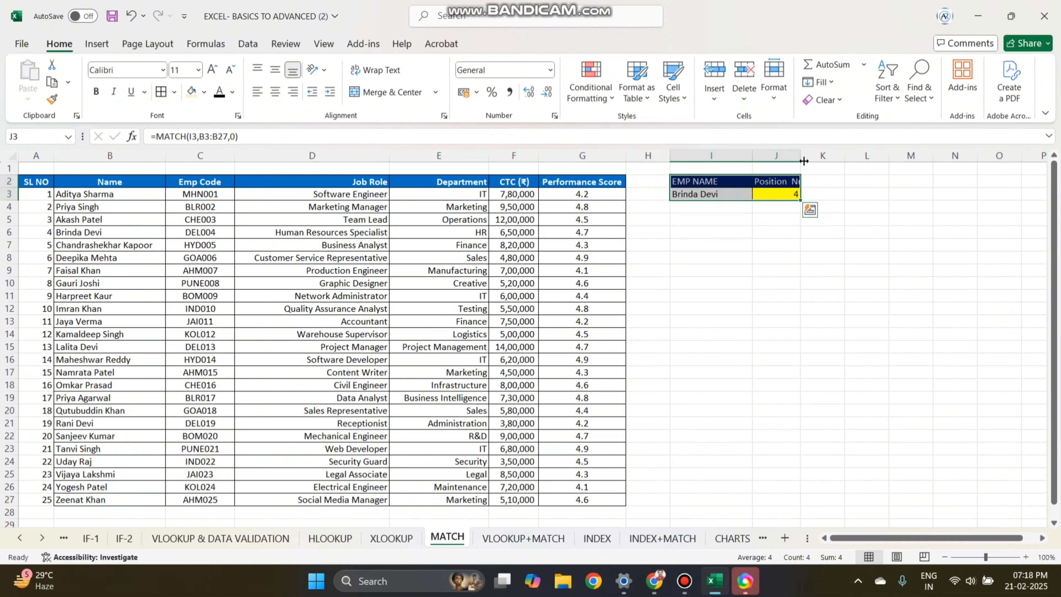
left_click(213, 69)
left_click(213, 69)
left_click(213, 69)
left_click(776, 258)
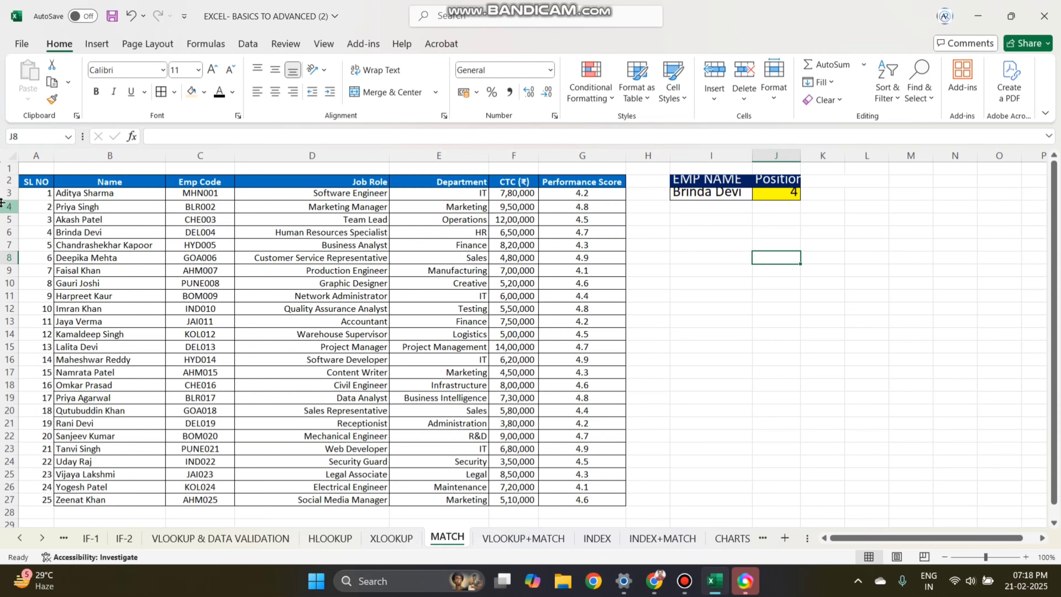
Step: Make row 3 taller and widen column J so the enlarged lookup text has more room
left_click_drag(3, 202, 2, 226)
left_click(836, 224)
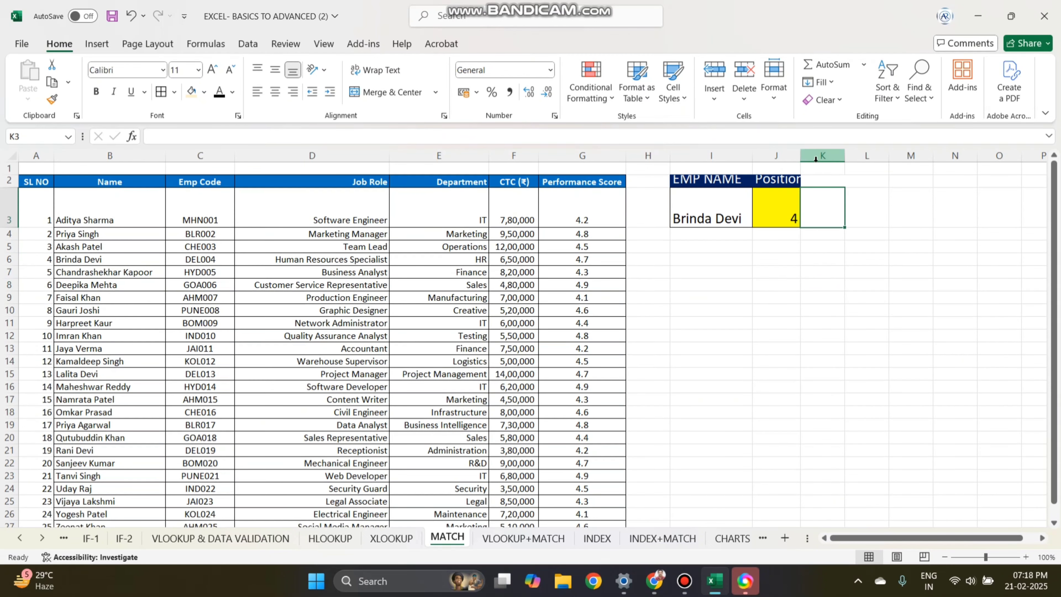
left_click_drag(801, 156, 833, 158)
left_click(853, 271)
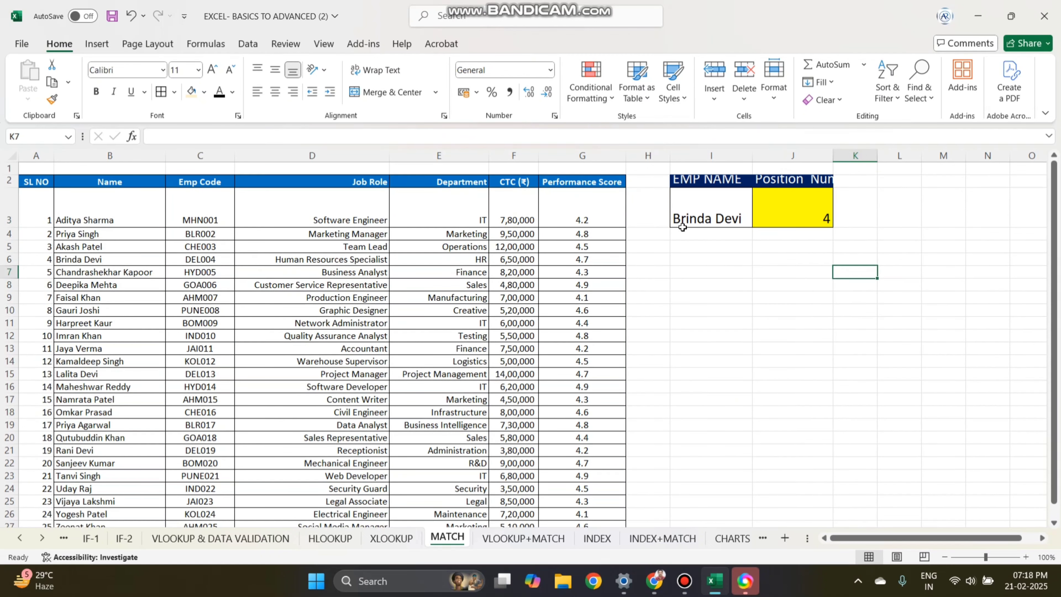
Step: Copy the employee name from cell B15 into the lookup cell I3
left_click(682, 224)
left_click(87, 375)
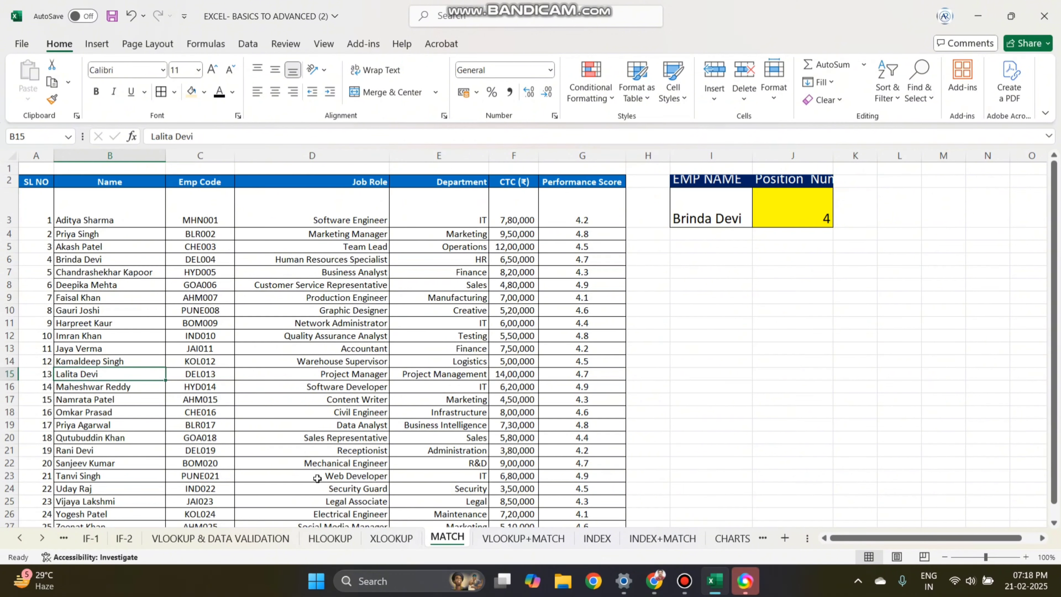
key("ctrl+c")
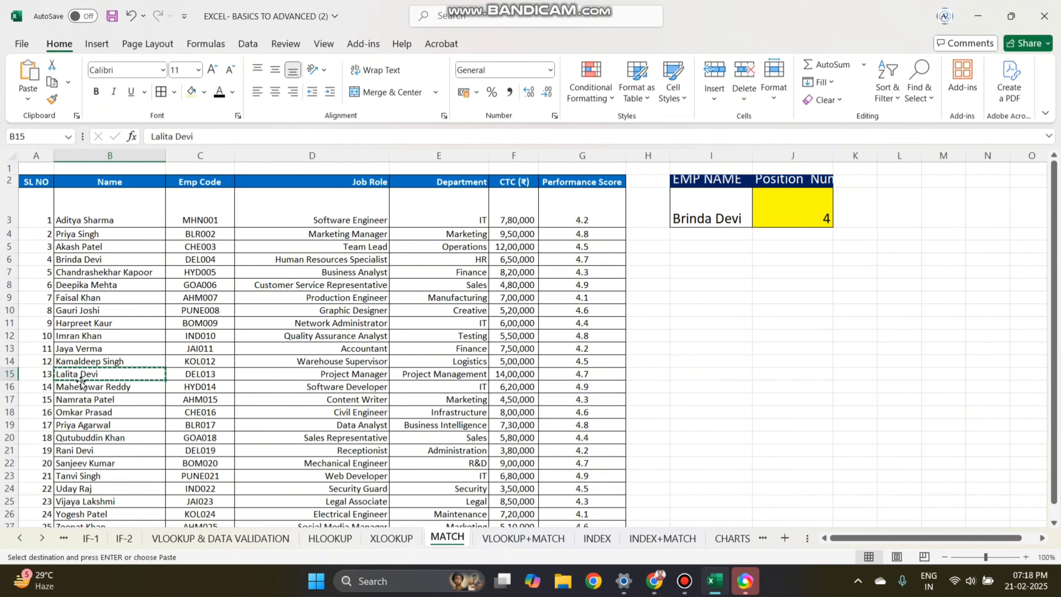
left_click(713, 219)
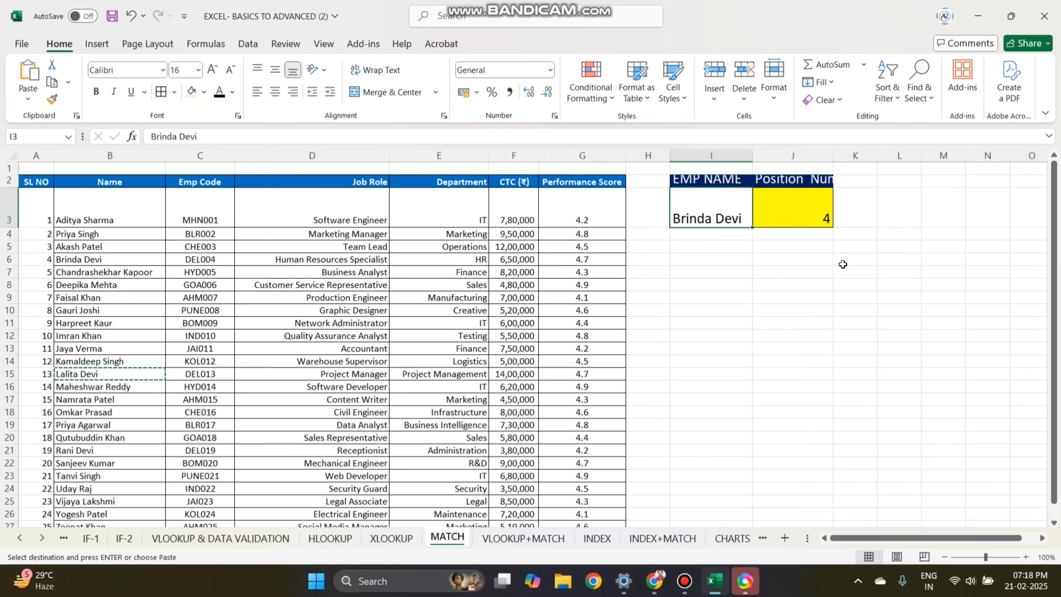
key("ctrl+v")
left_click(811, 200)
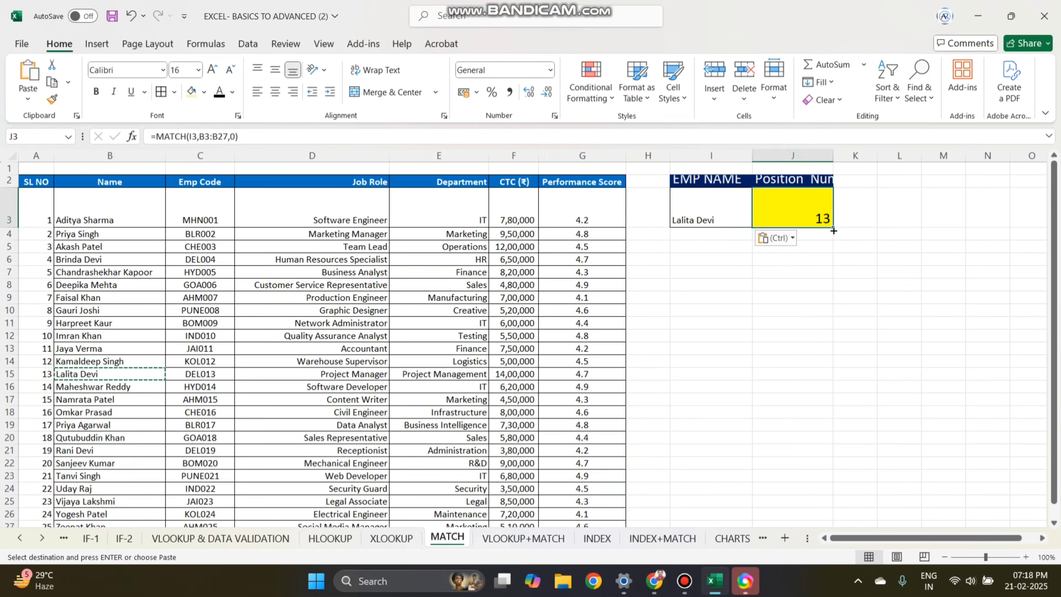
Step: Enlarge the font of cell I3 to 16 and widen column J to fit the full Position Number header
left_click(726, 221)
left_click(213, 70)
left_click(212, 69)
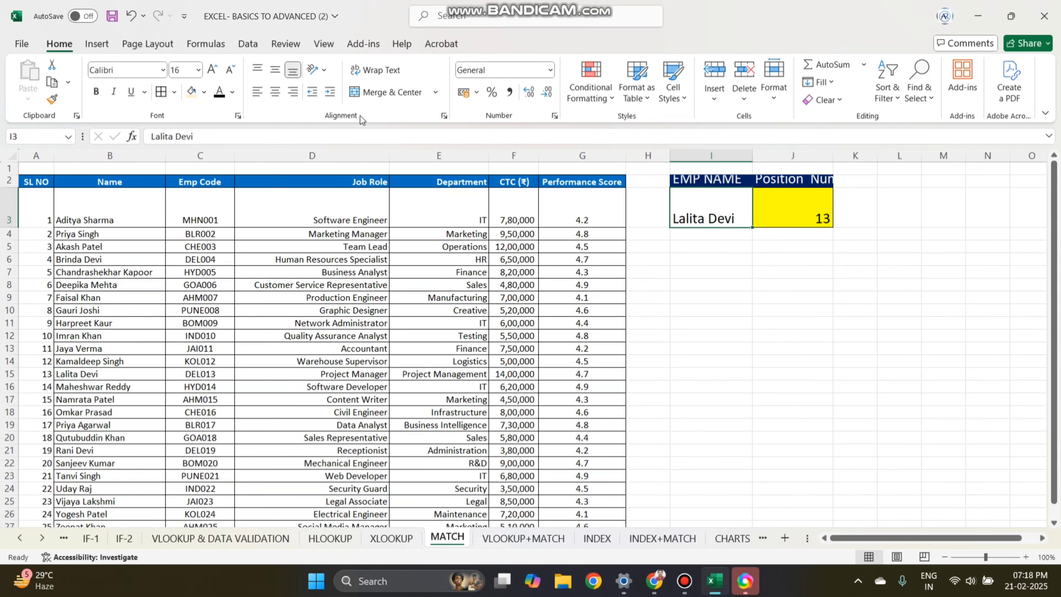
left_click(801, 259)
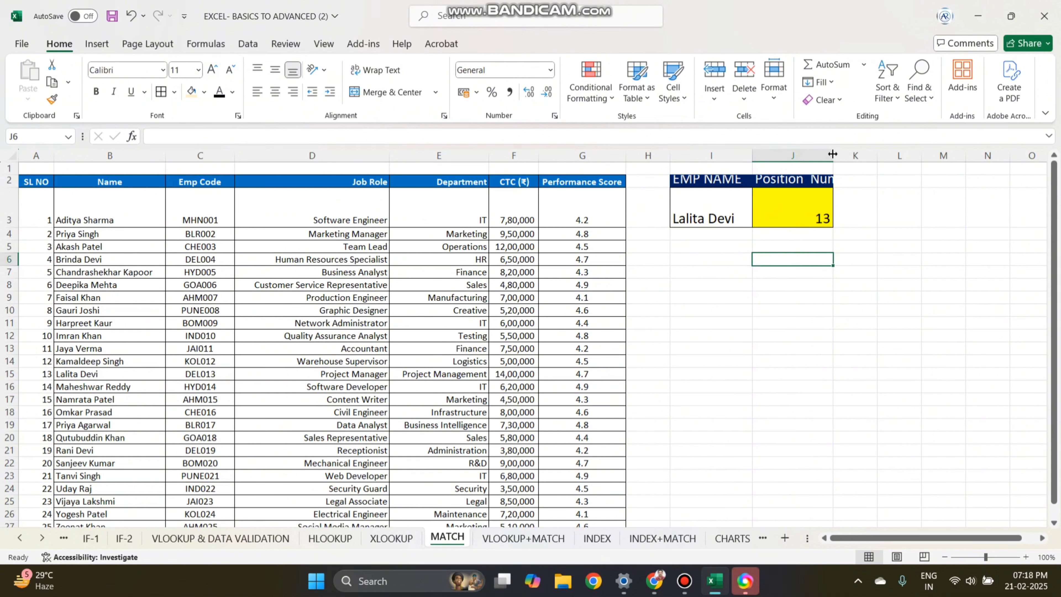
left_click_drag(833, 155, 869, 156)
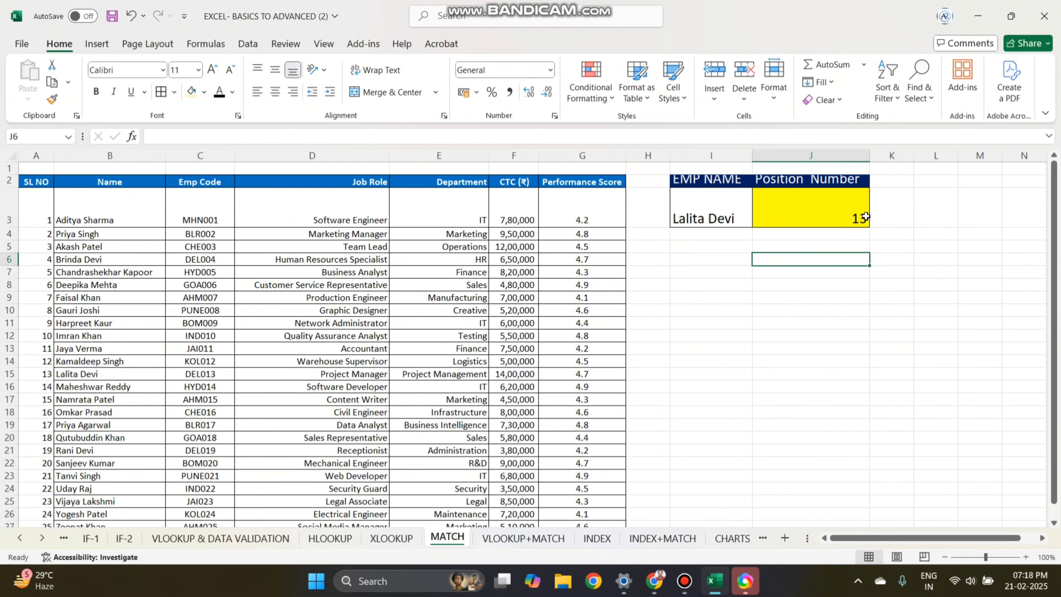
left_click(782, 217)
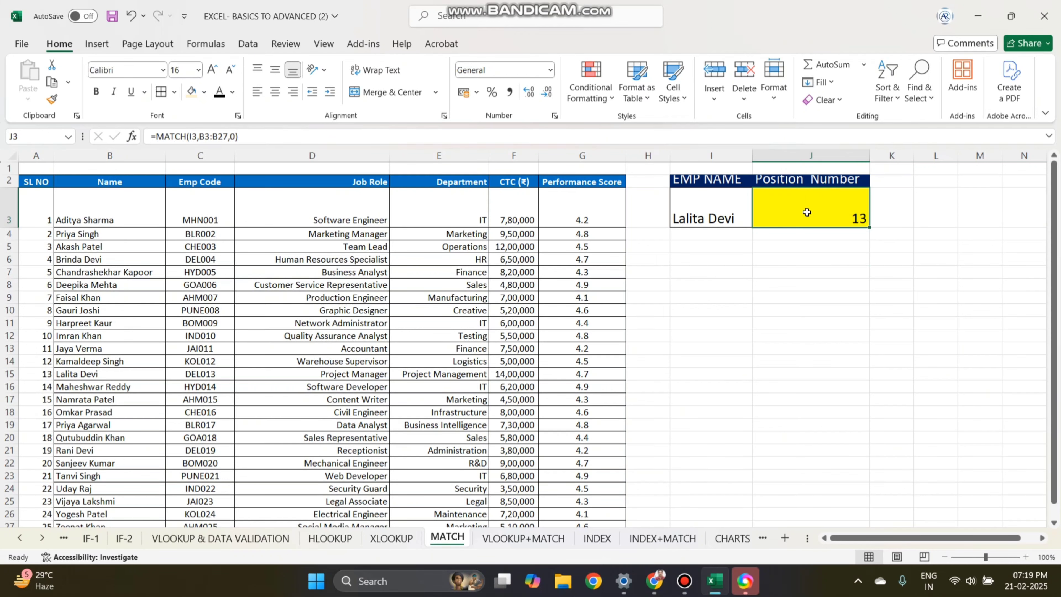
left_click(682, 216)
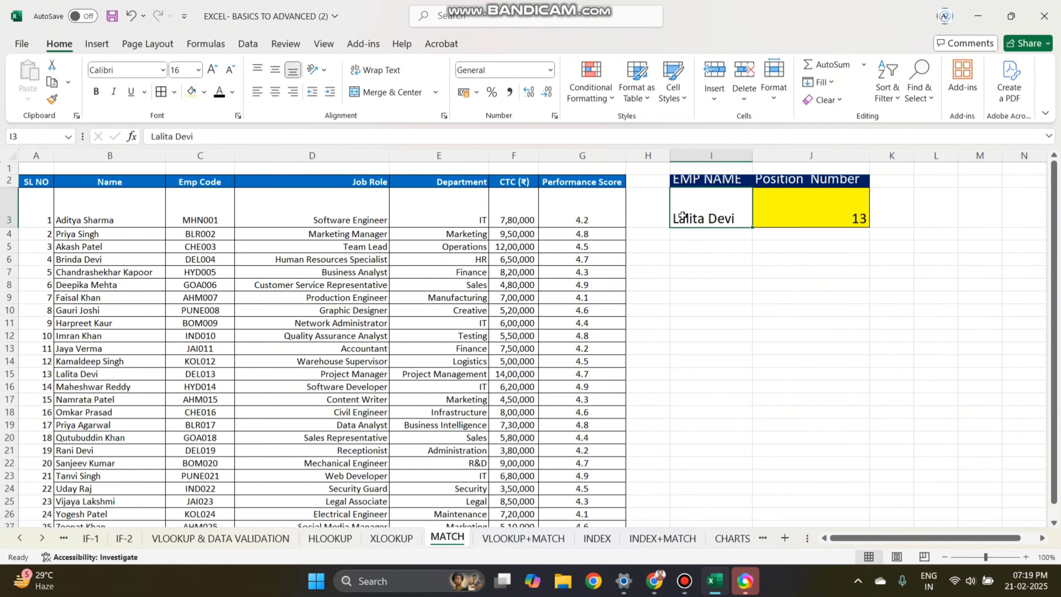
left_click(782, 220)
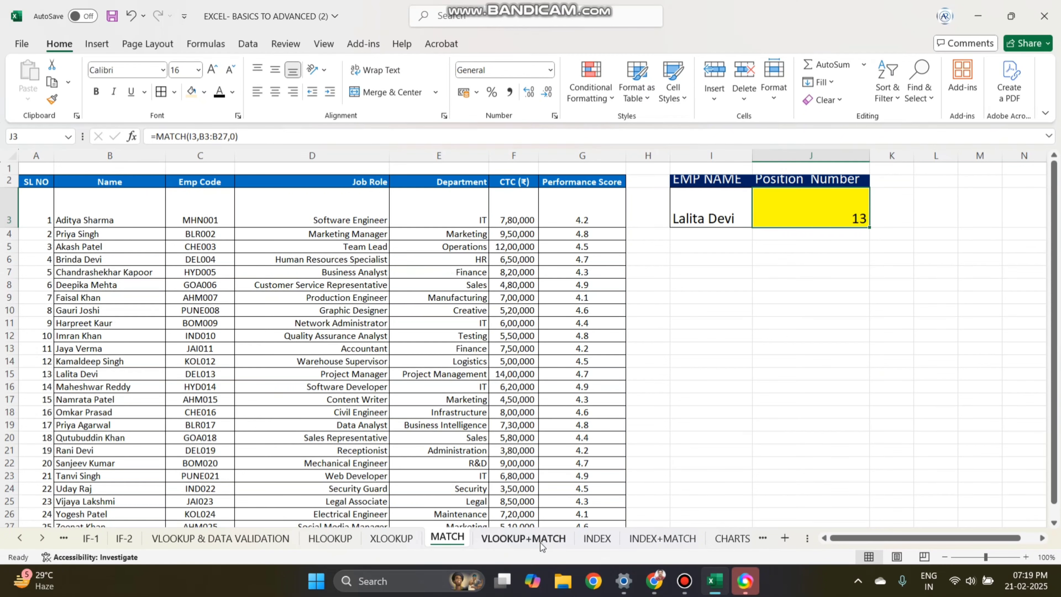
Step: Open the VLOOKUP+MATCH sheet and insert a blank column before the Name column
left_click(526, 539)
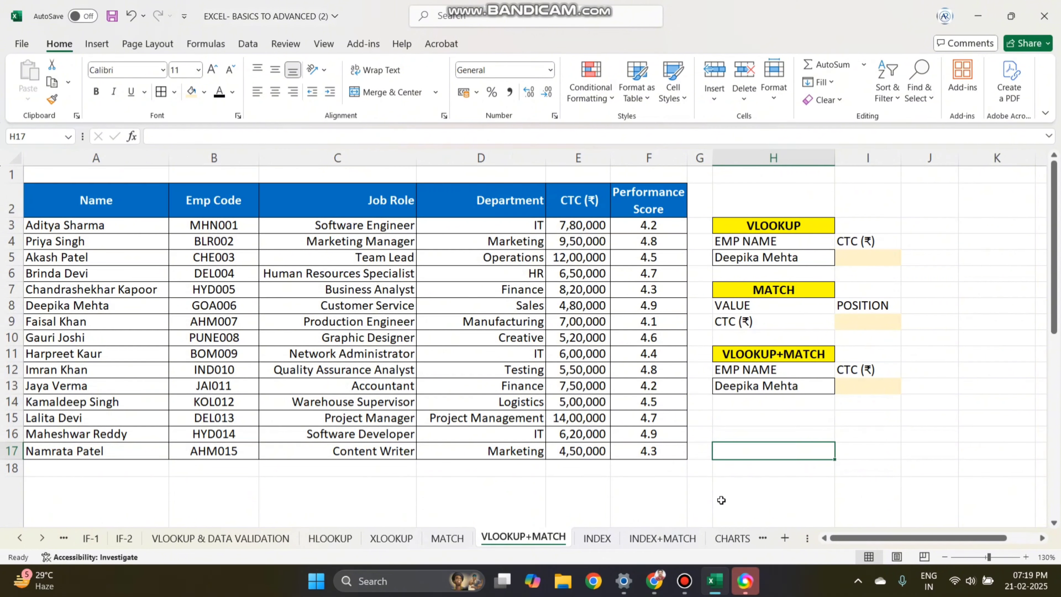
left_click_drag(851, 539, 850, 539)
left_click_drag(108, 226, 113, 449)
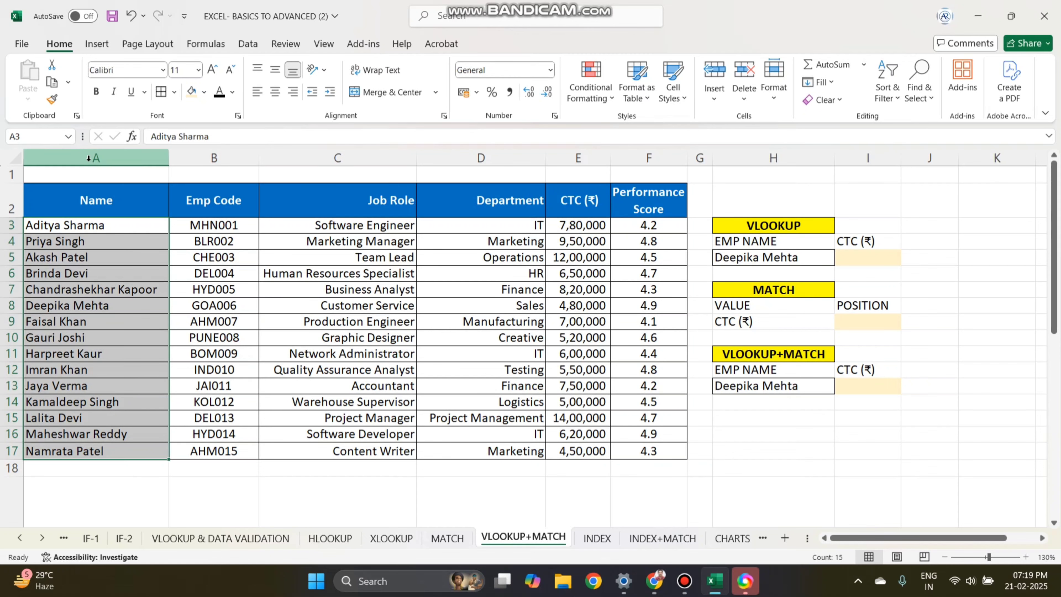
left_click(93, 159)
right_click(92, 159)
left_click(125, 301)
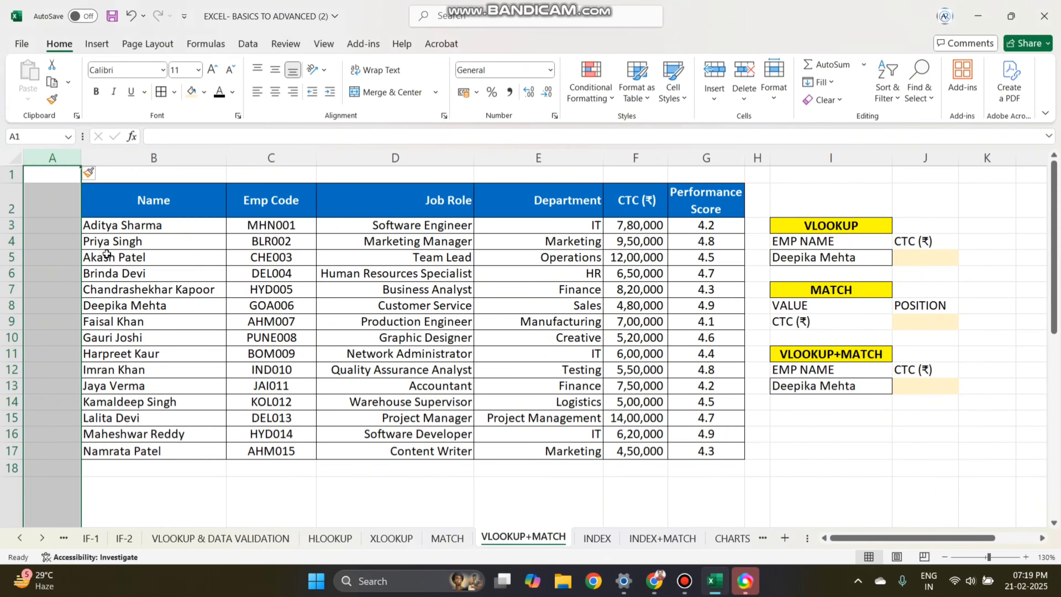
Step: Number the employees from 1 to 15 in A3:A17 as a filled series, and narrow column A
left_click(55, 237)
left_click(54, 231)
type("1")
key("Return")
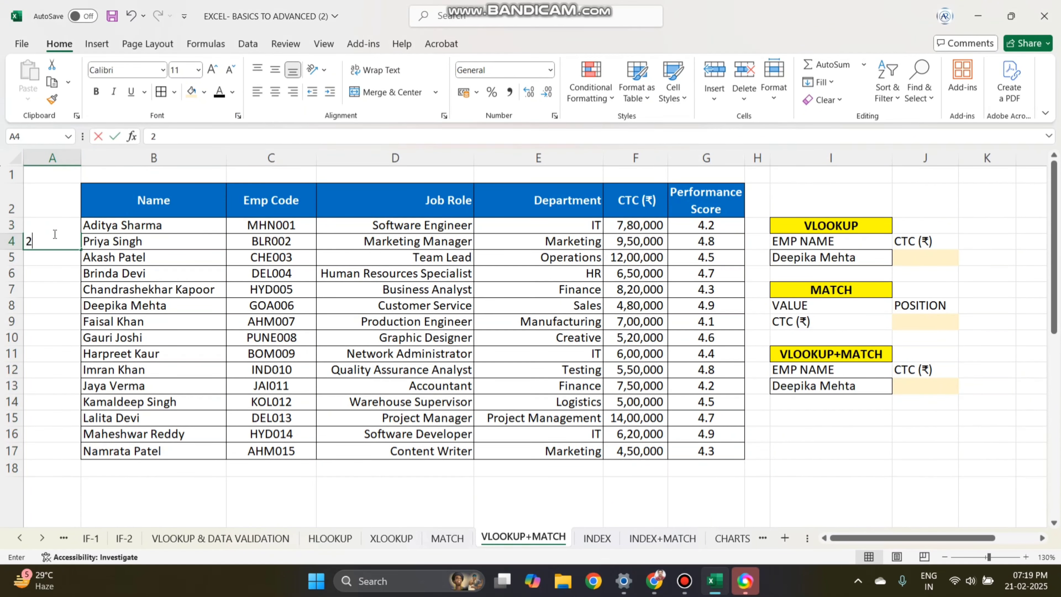
type("2")
key("Return")
left_click_drag(63, 226, 76, 244)
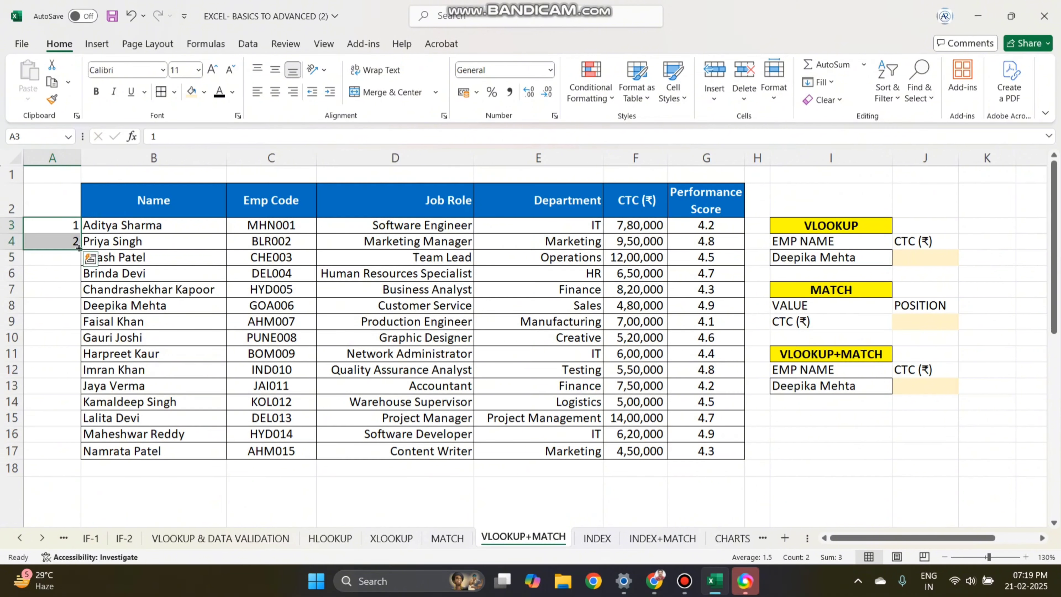
double_click(81, 251)
left_click_drag(81, 157, 48, 153)
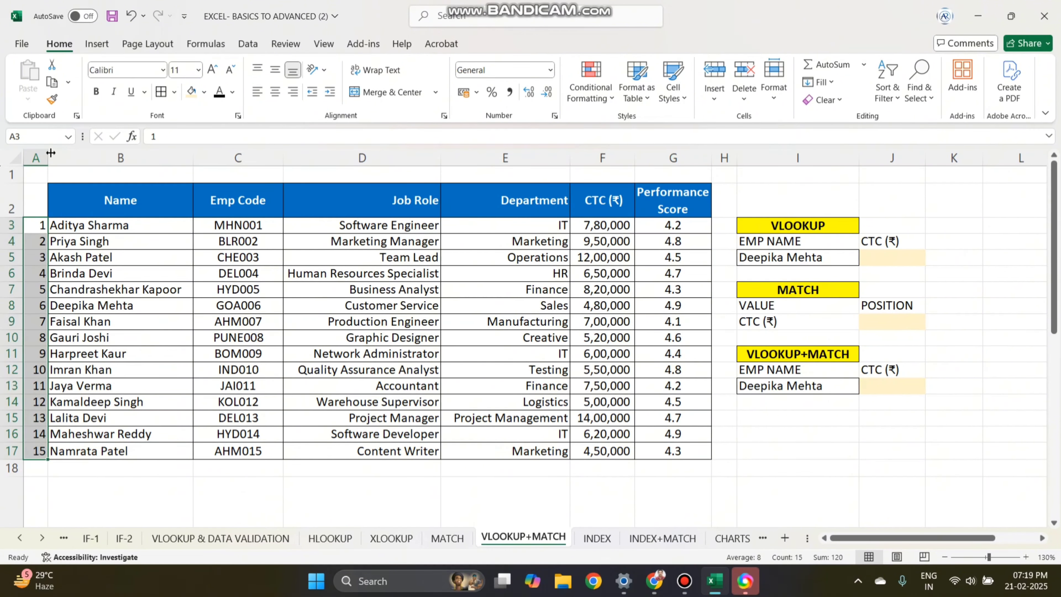
left_click(204, 430)
left_click(430, 237)
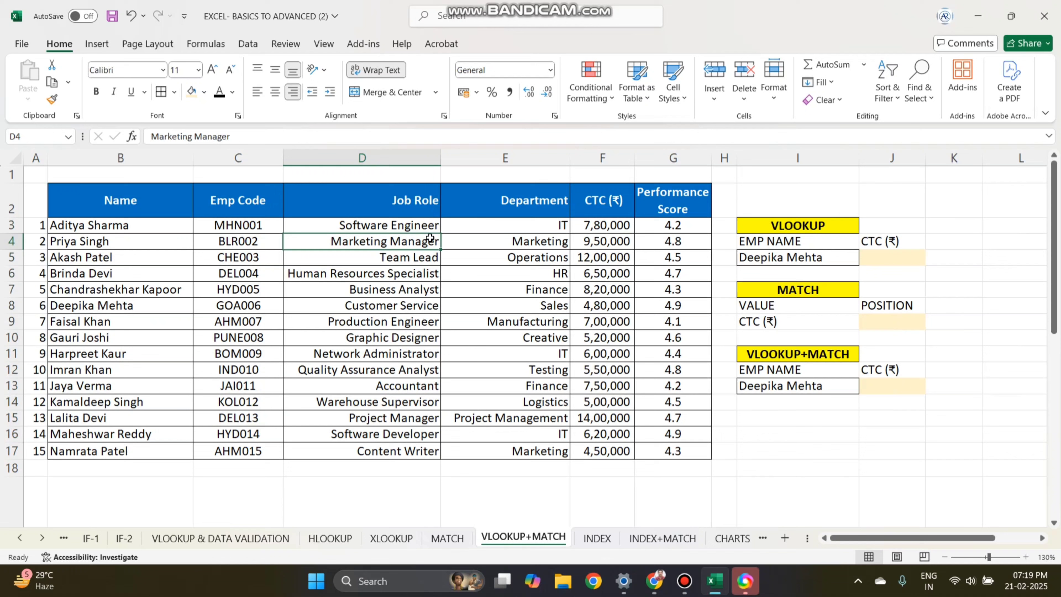
left_click(558, 247)
left_click(626, 252)
left_click(672, 244)
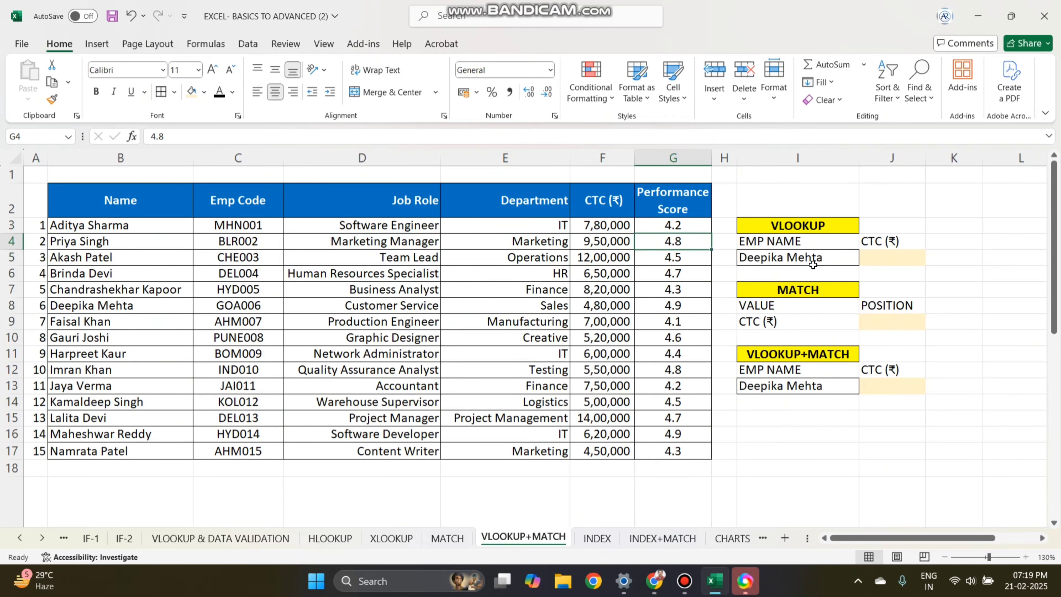
Step: Start a VLOOKUP formula in J5 with the employee name in I5 as the lookup value
left_click(880, 259)
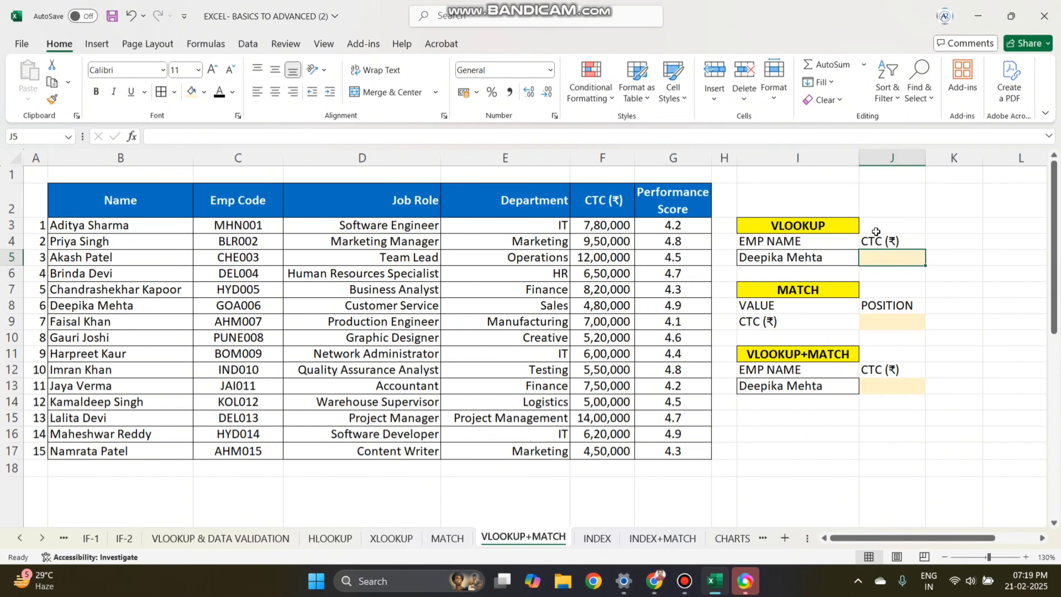
type("=")
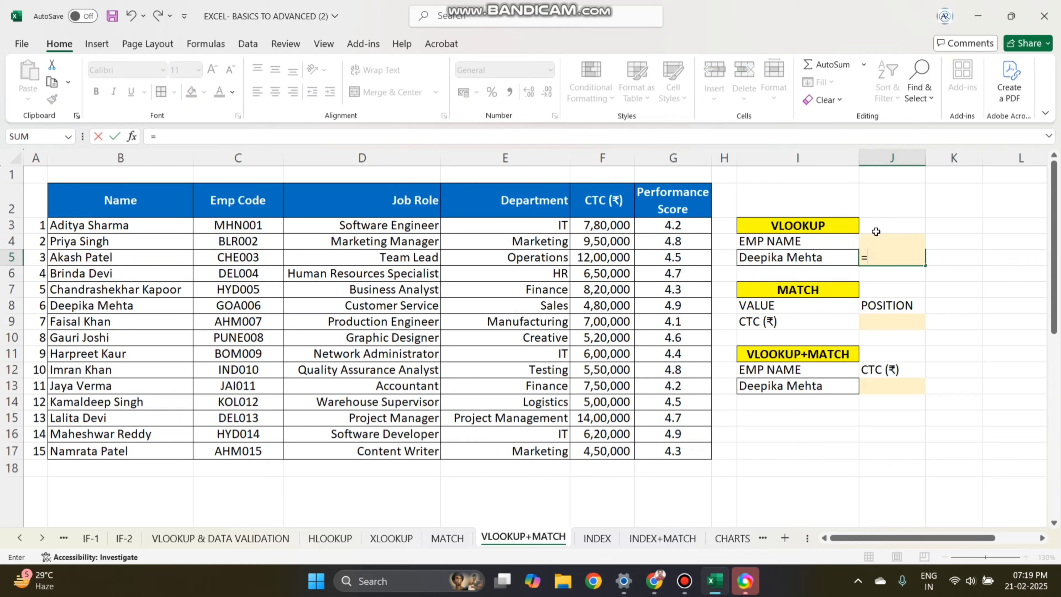
type("vlo")
key("Tab")
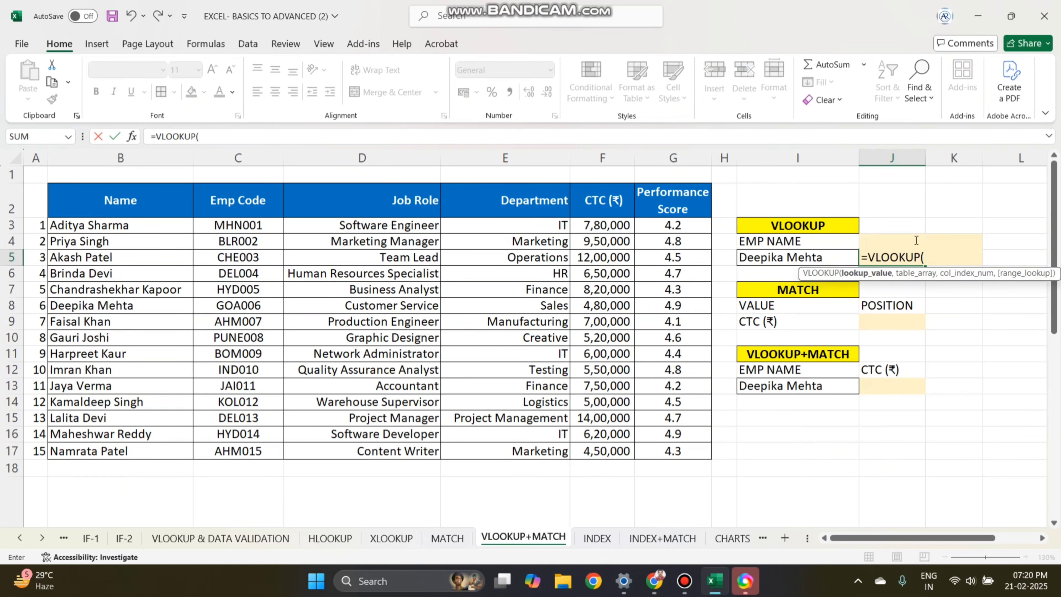
left_click(801, 256)
type(",")
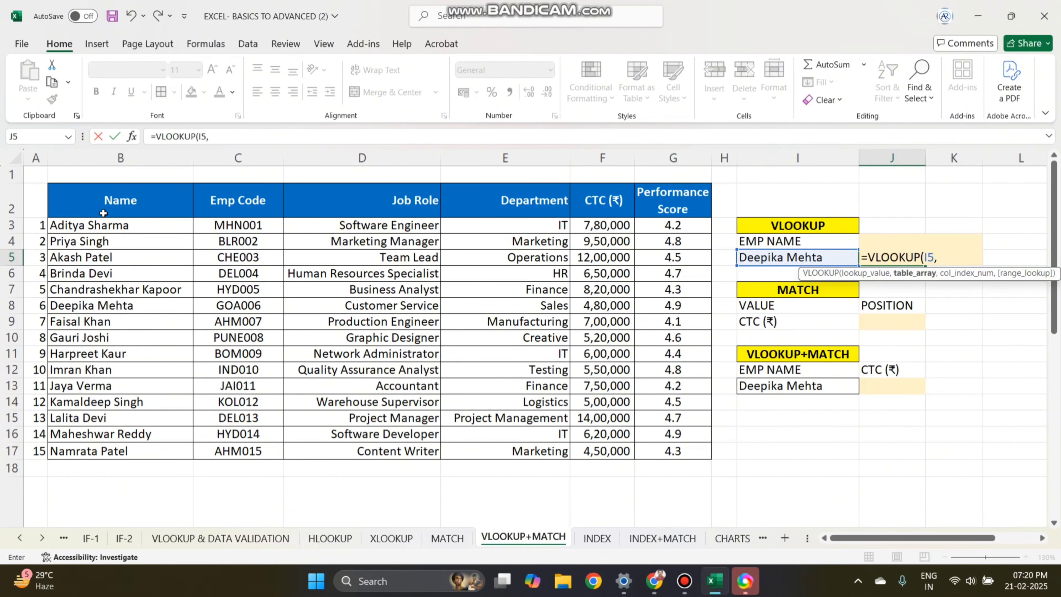
Step: Set the VLOOKUP table array to the whole employee table including its headers, B2:G17
left_click_drag(103, 223, 93, 450)
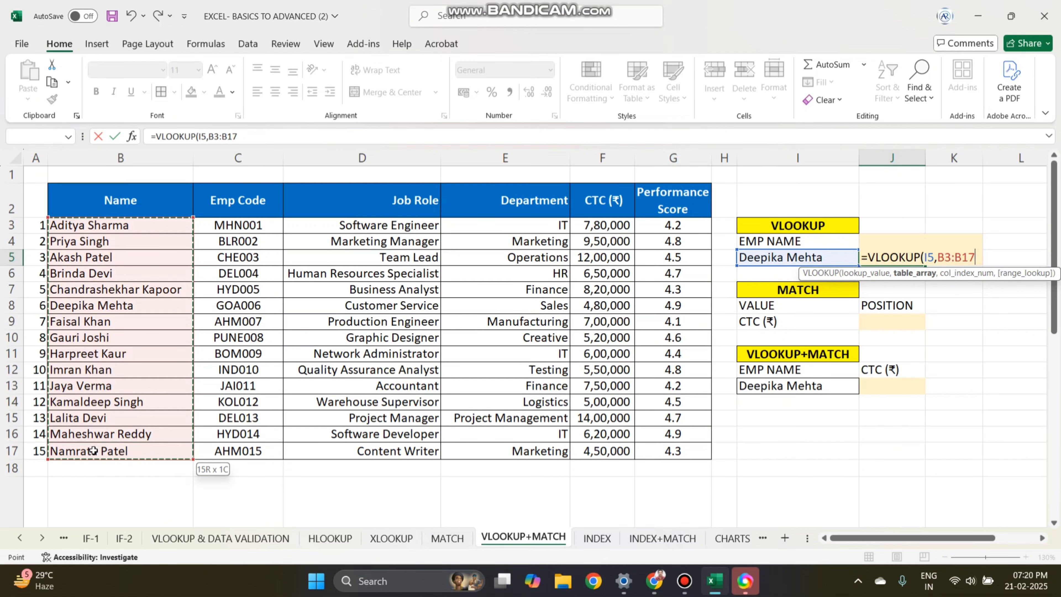
left_click_drag(100, 450, 619, 450)
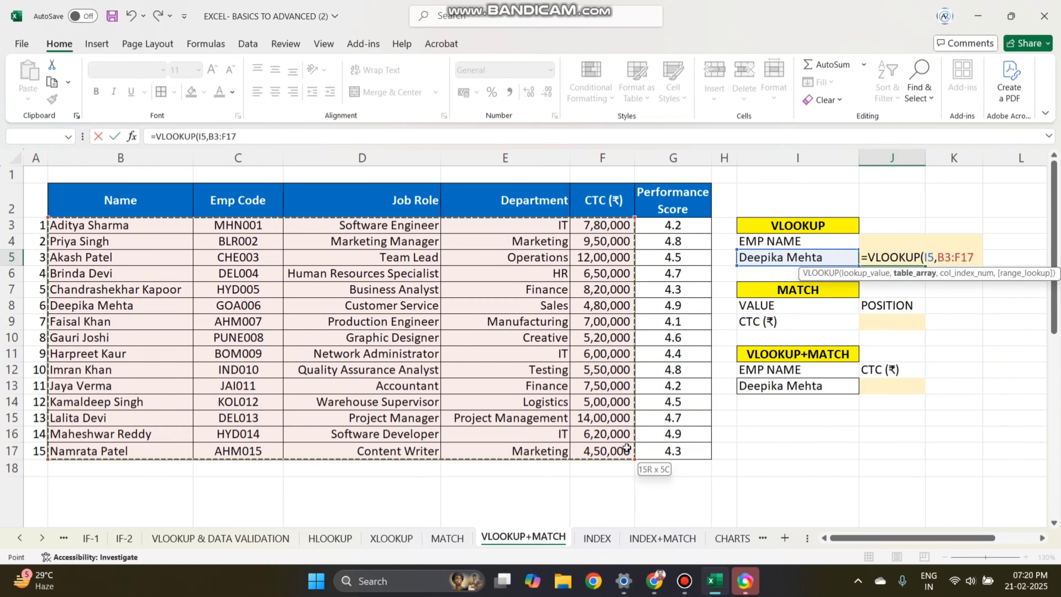
left_click_drag(629, 448, 641, 447)
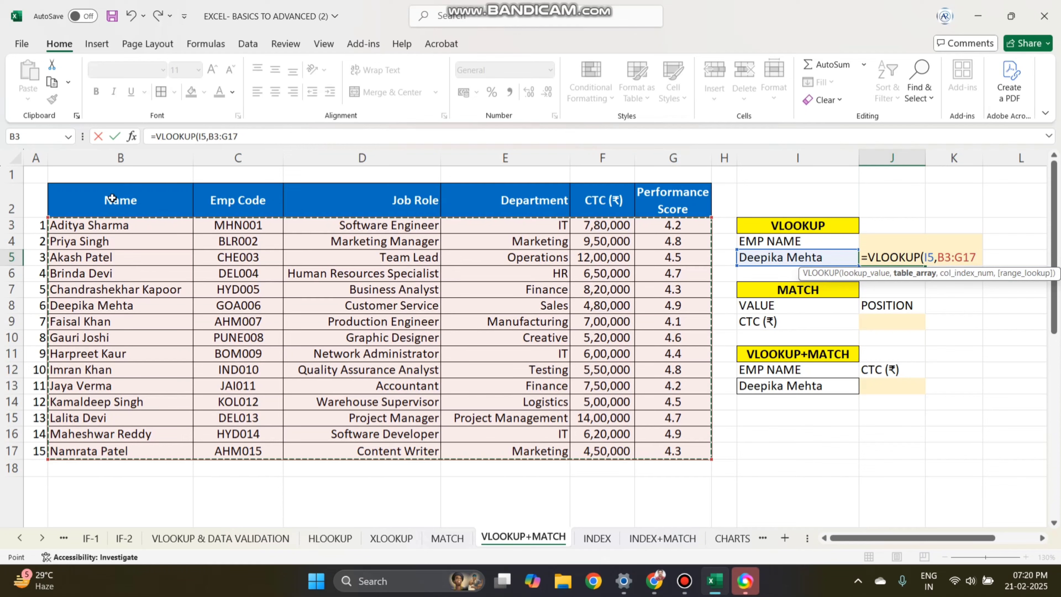
left_click_drag(112, 198, 356, 341)
left_click_drag(613, 435, 651, 445)
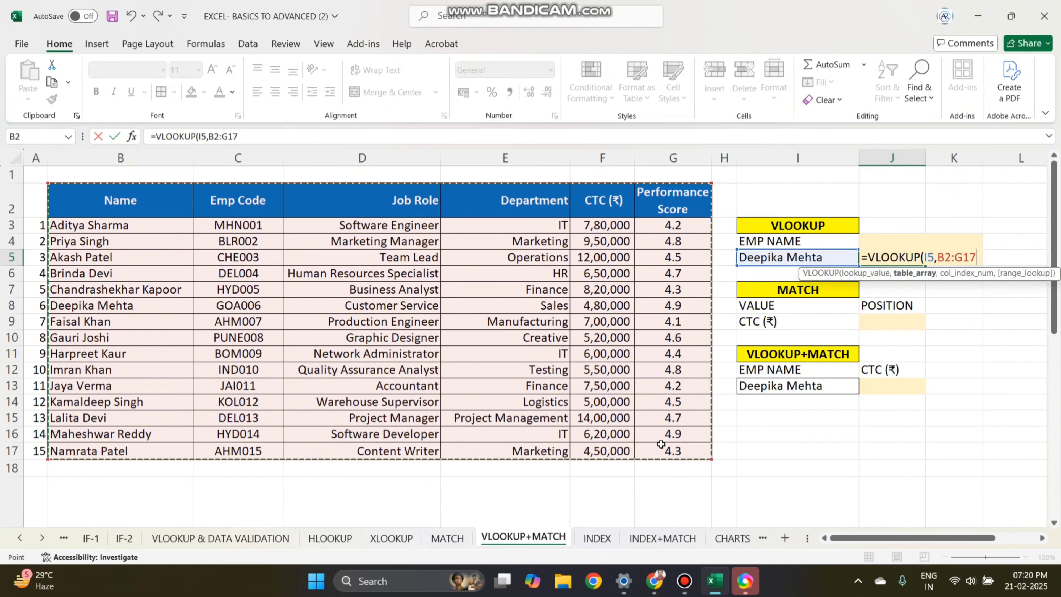
type(",")
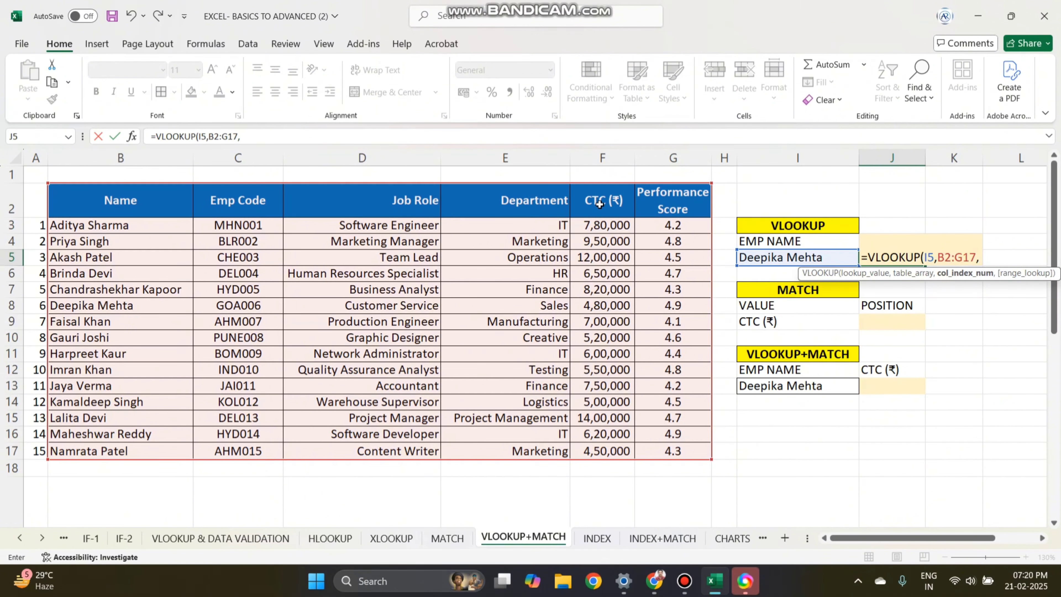
Step: Complete the VLOOKUP in J5 with column index 5 and exact match 0
type("5")
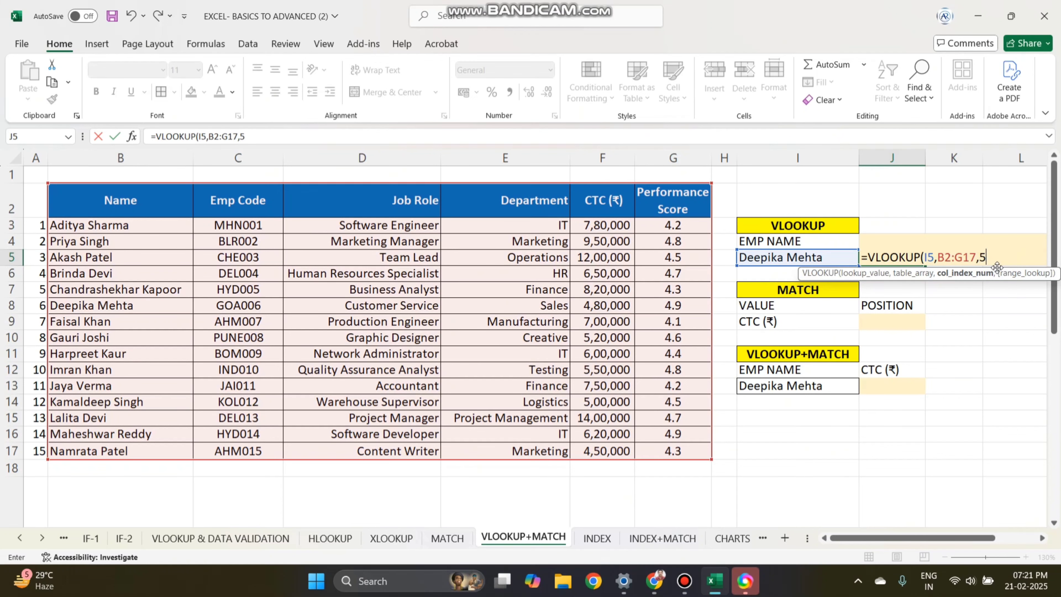
type(",")
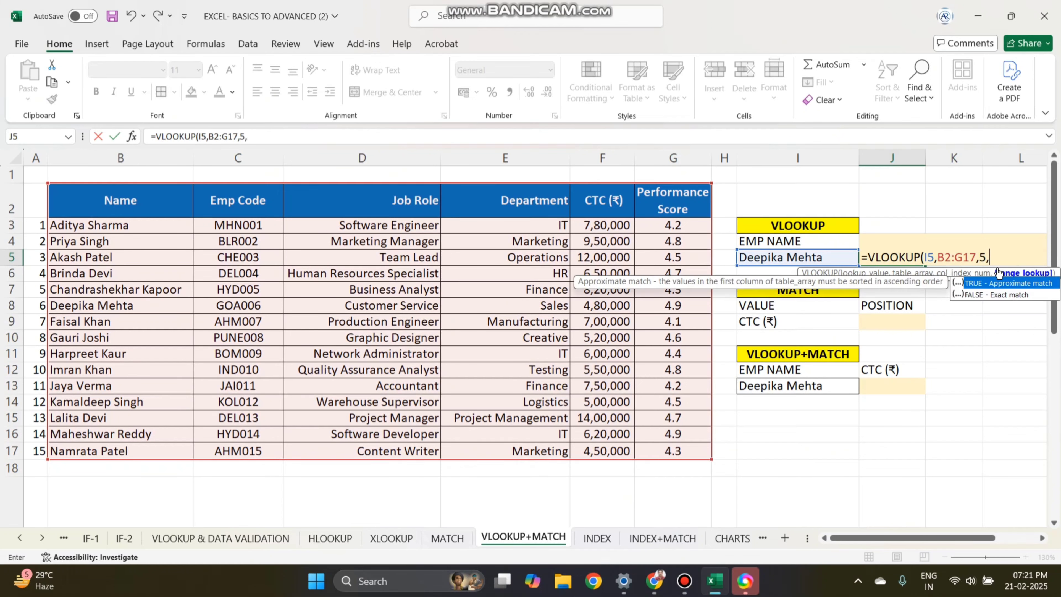
type("0")
key("Return")
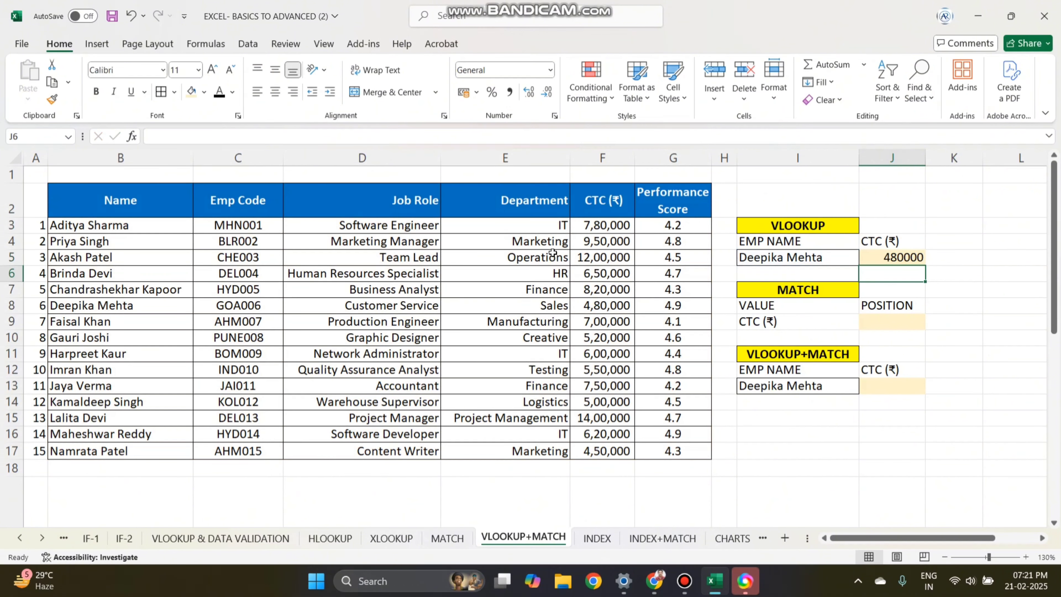
Step: Fill the CTC cell F8 with the light orange colour
left_click(618, 306)
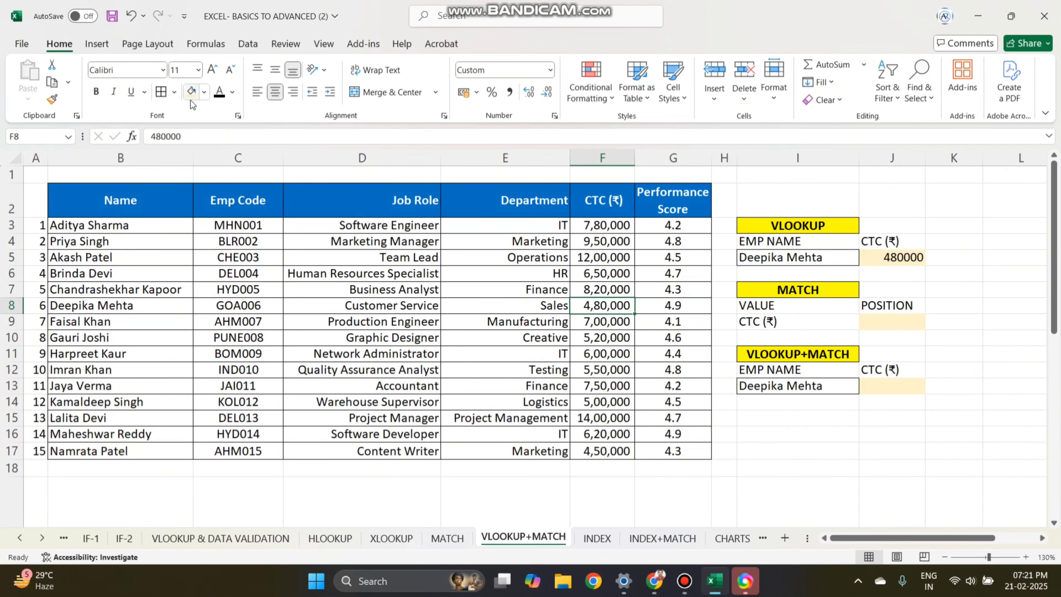
left_click(192, 93)
left_click(940, 322)
Step: Copy the formatting of CTC cell F8 onto the VLOOKUP result in J5
left_click(903, 259)
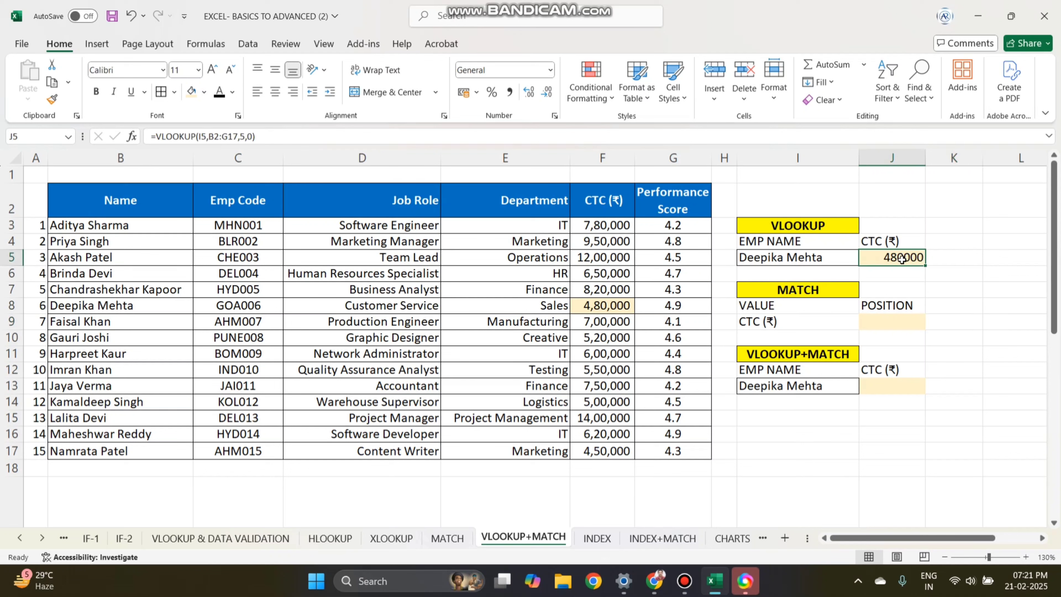
left_click(598, 307)
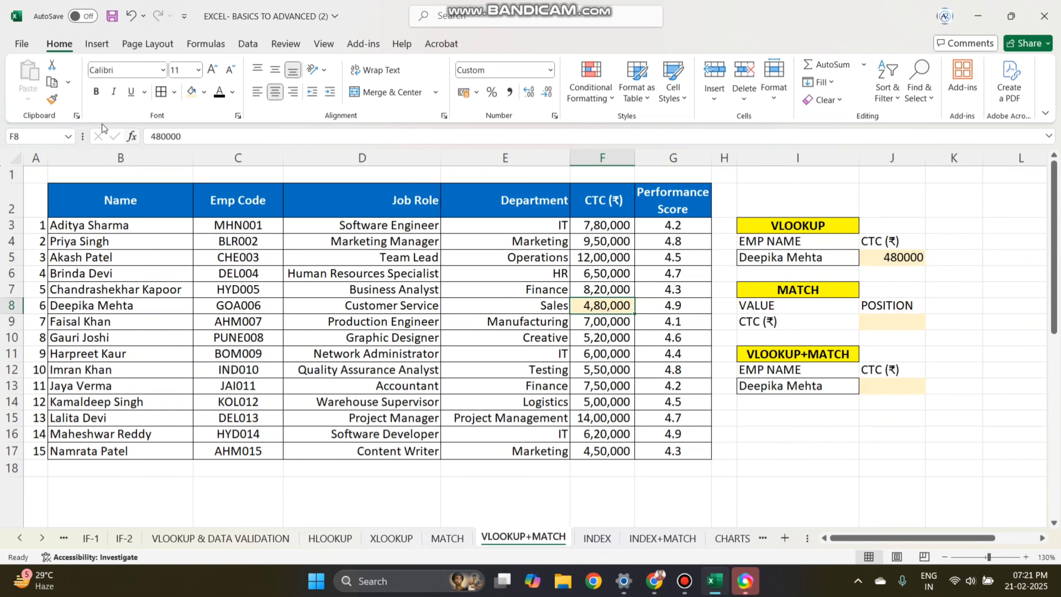
left_click(51, 99)
left_click(878, 258)
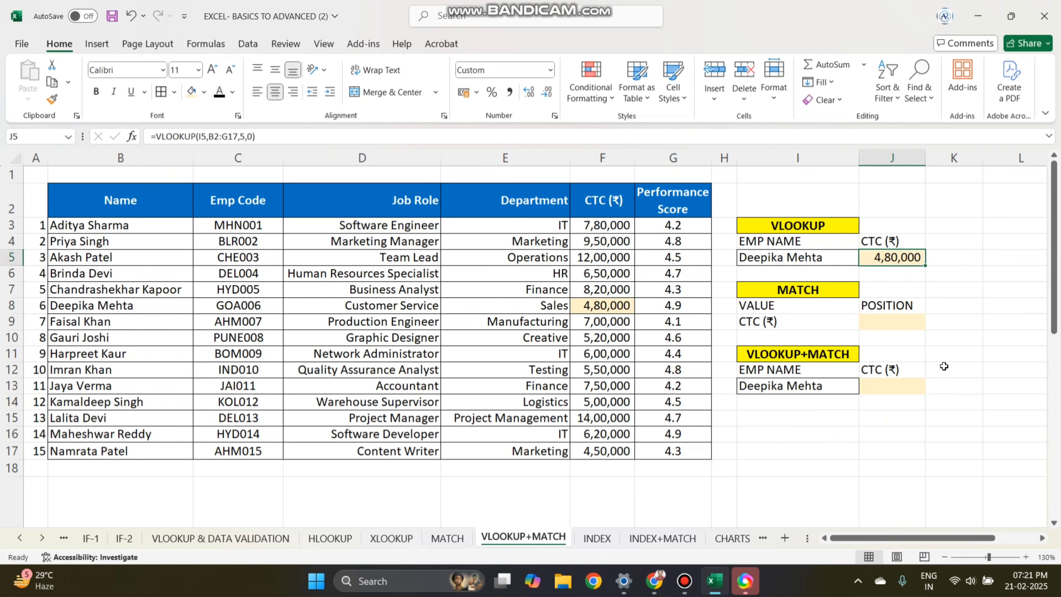
left_click(946, 367)
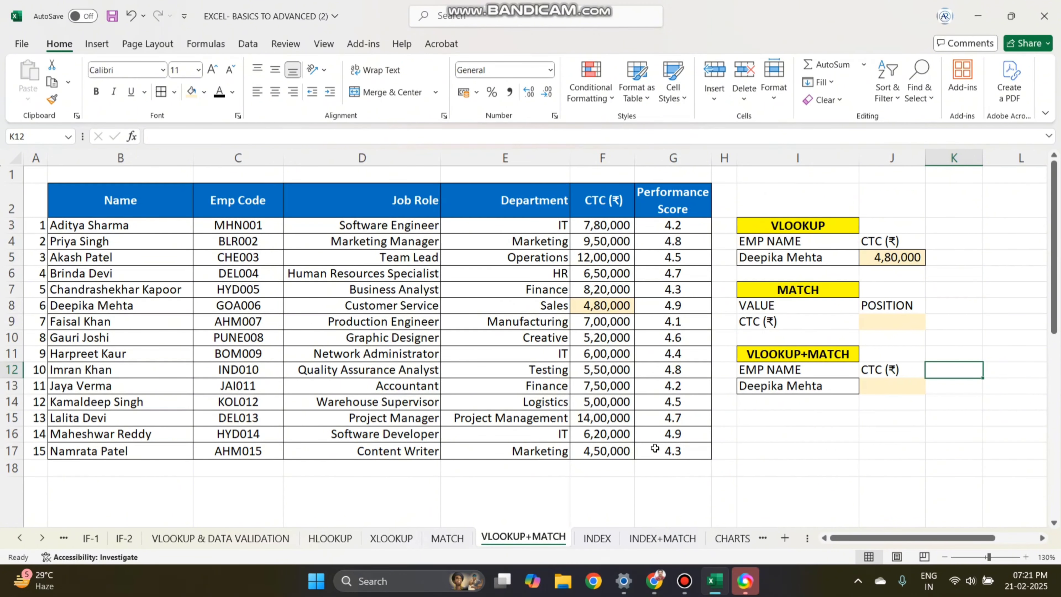
Step: Examine the column index argument of the VLOOKUP in J5, the MATCH section and the CTC (₹) header in F2
left_click(894, 258)
double_click(896, 259)
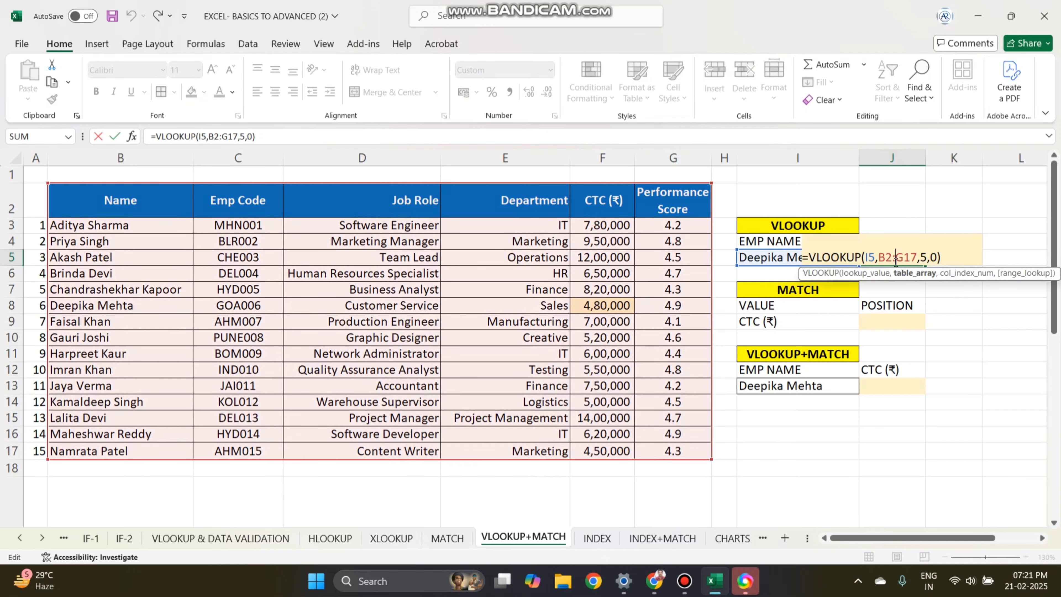
left_click(920, 258)
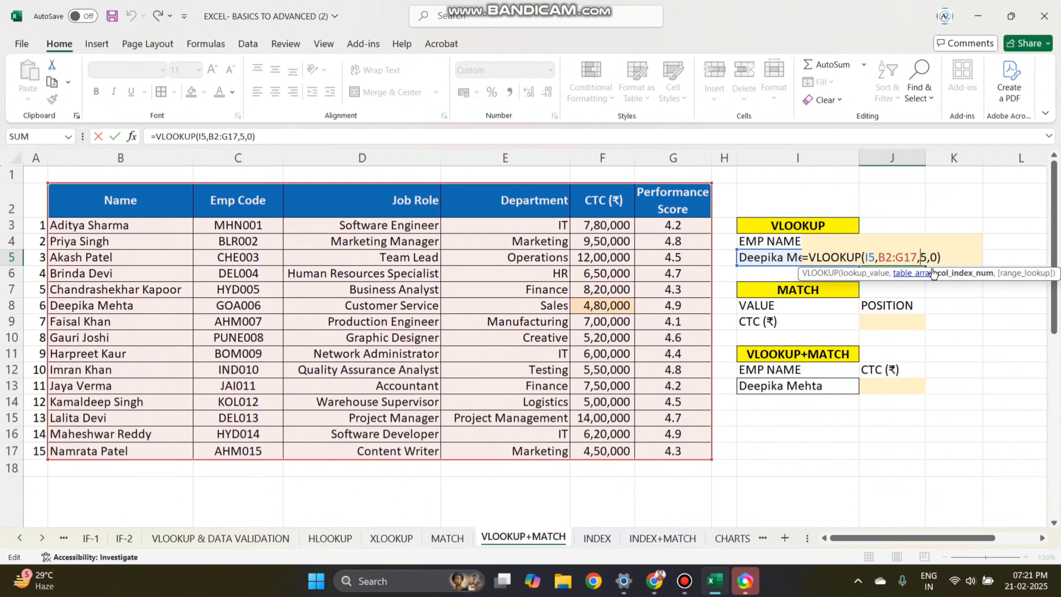
key("Return")
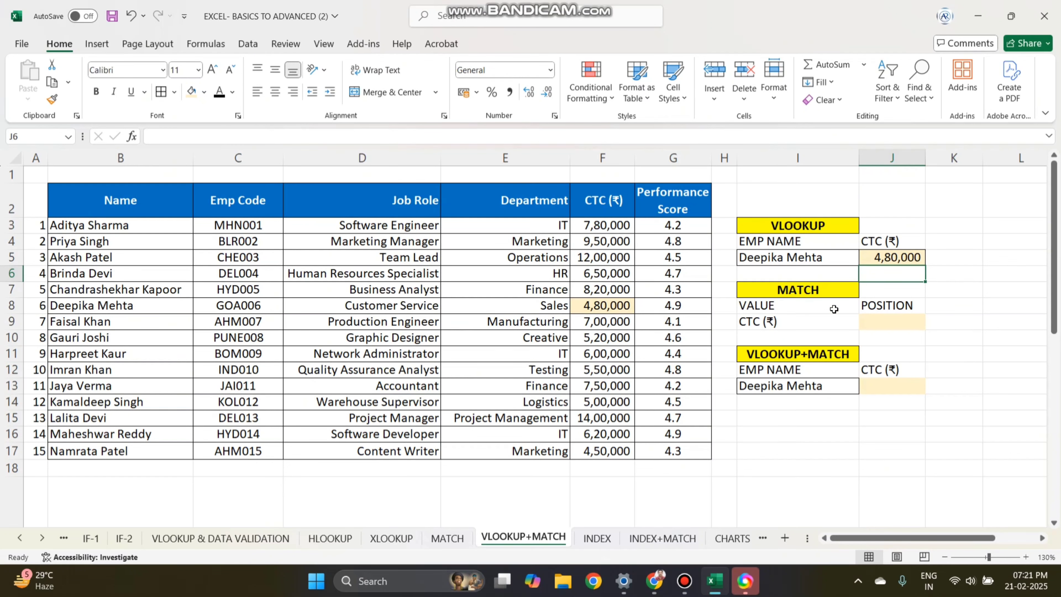
left_click(829, 285)
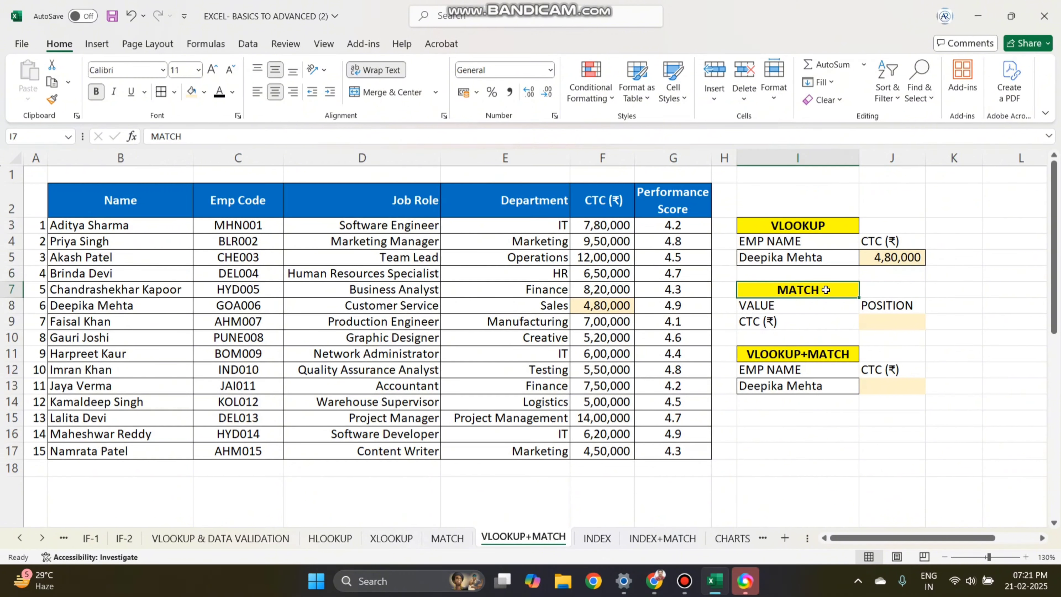
left_click(912, 324)
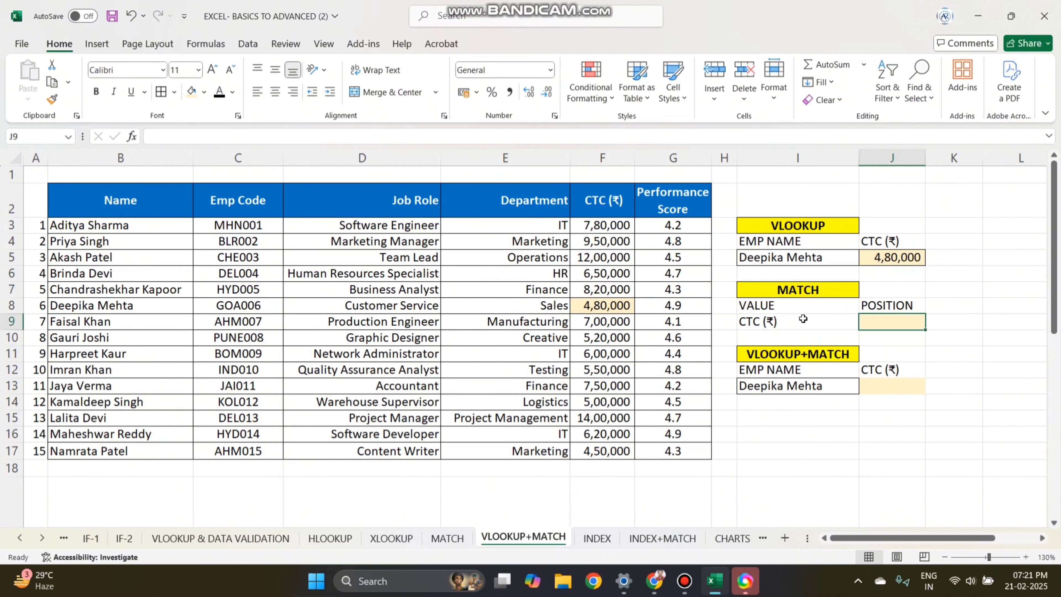
left_click(604, 186)
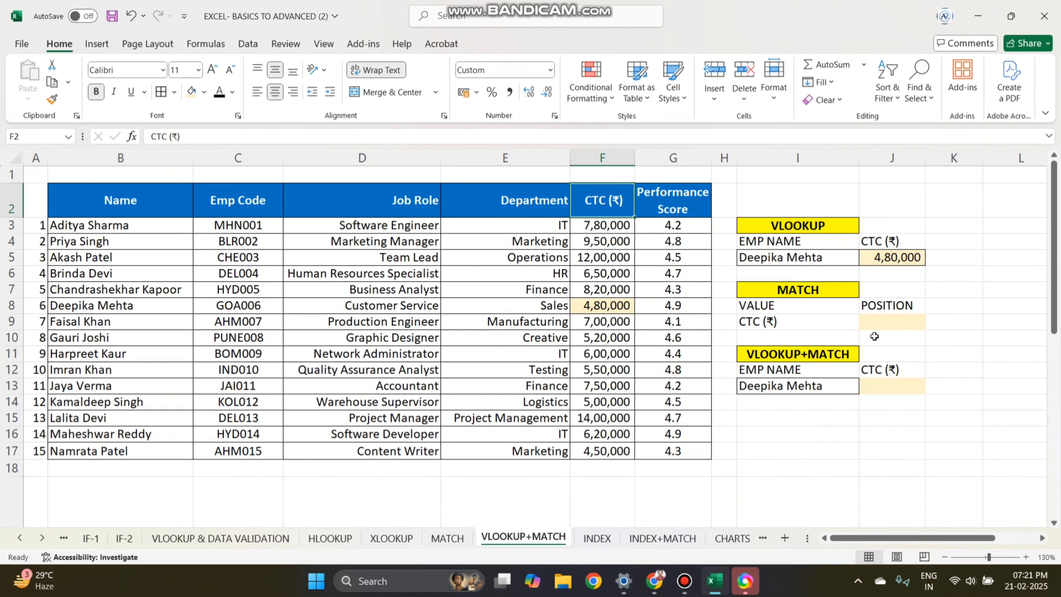
Step: Enter a MATCH formula in J9 that looks up I9 in the header row B2:G2 with exact match 0
left_click(888, 322)
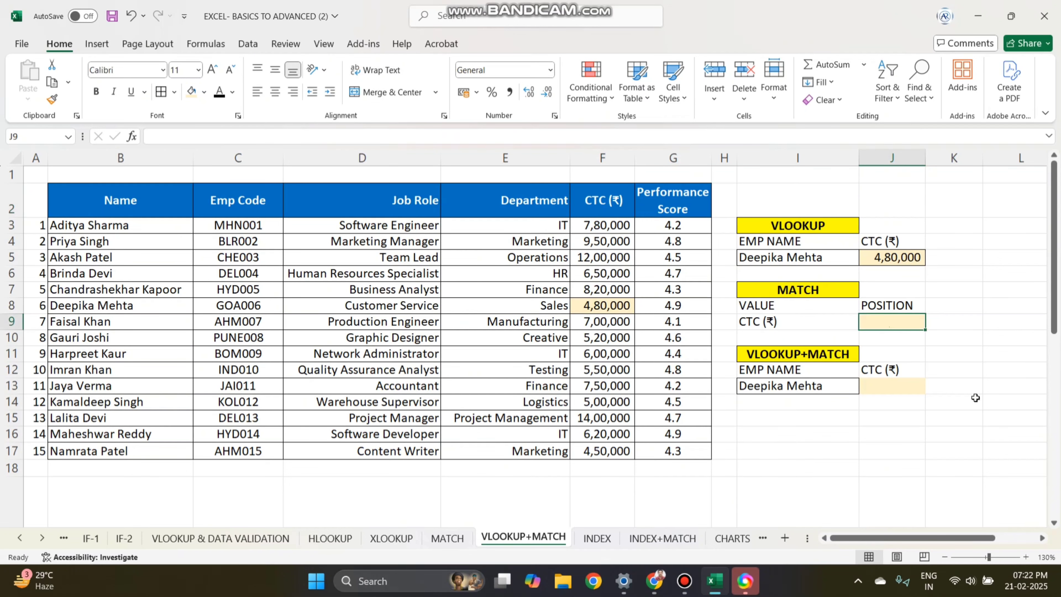
type("=match")
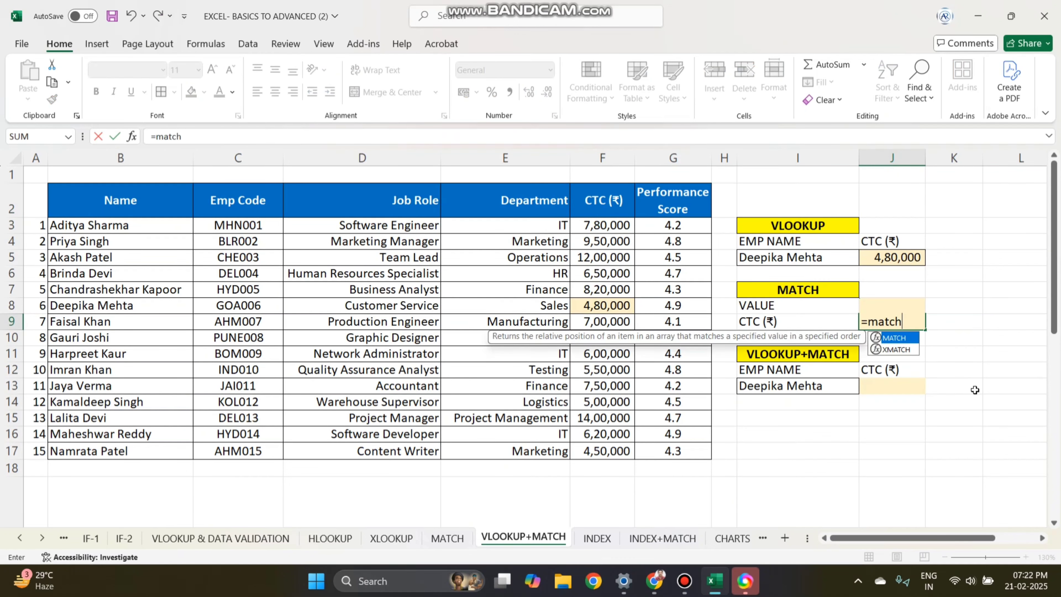
key("Tab")
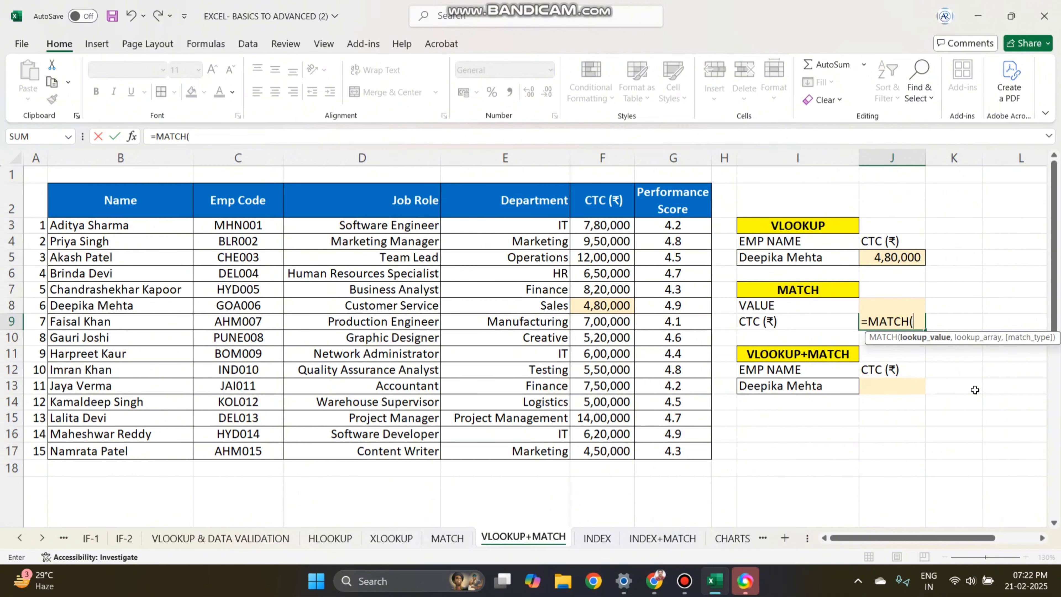
left_click(766, 322)
type(",")
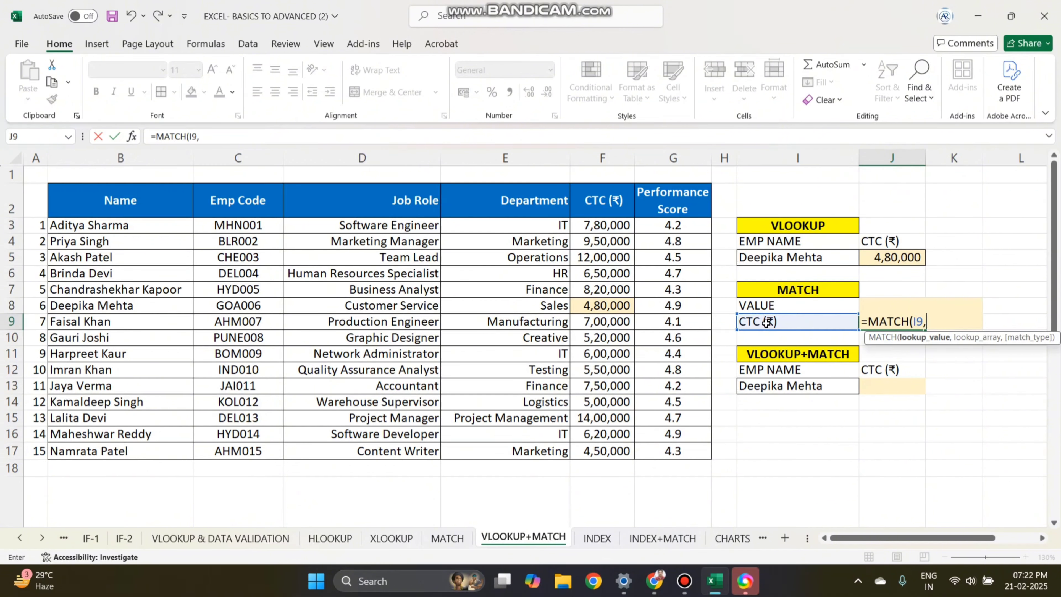
left_click_drag(119, 207, 697, 203)
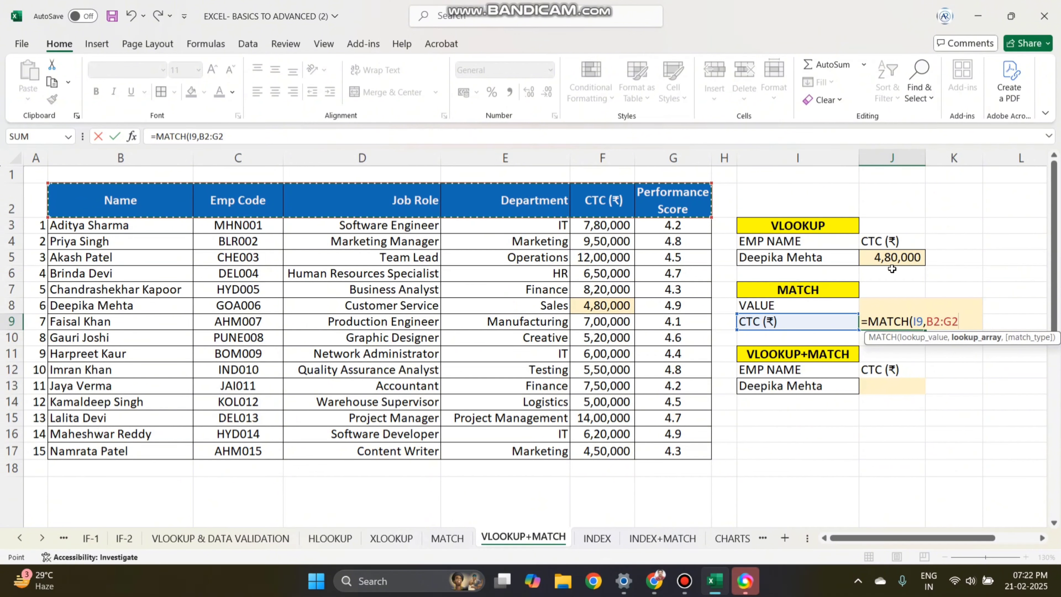
type(",")
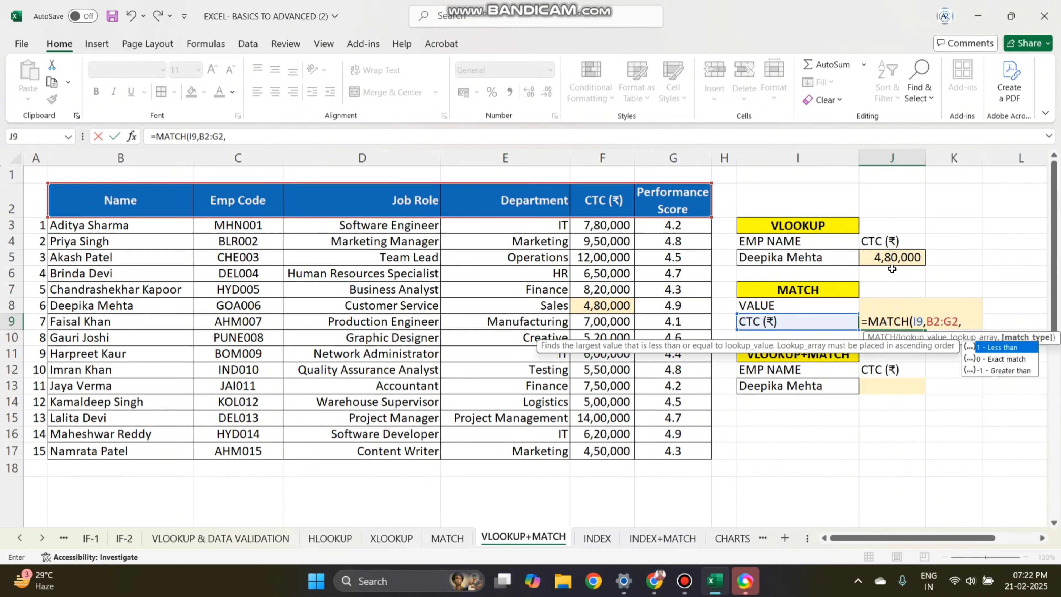
type("0")
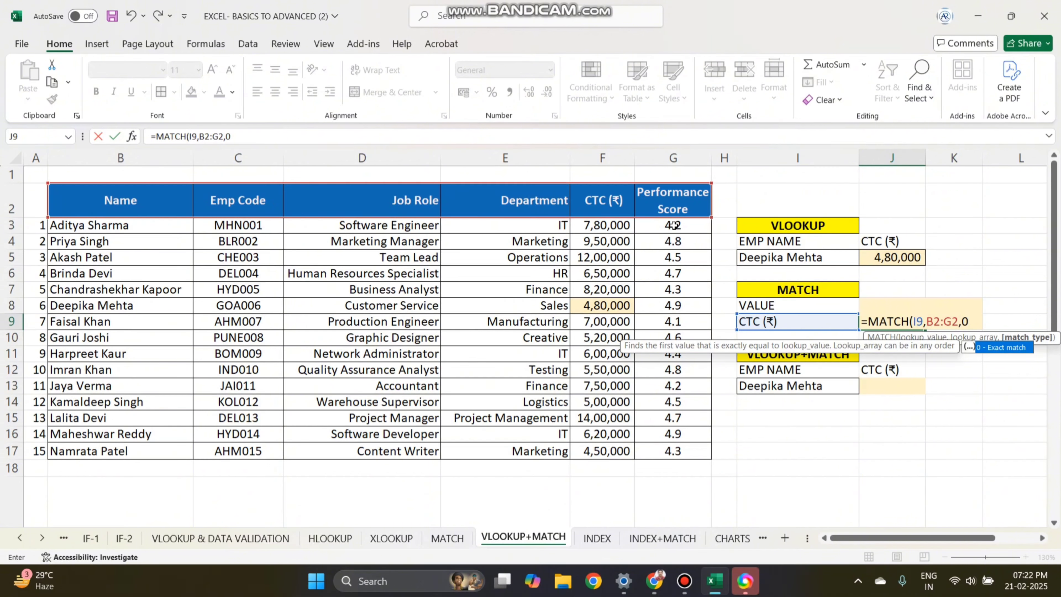
key("Return")
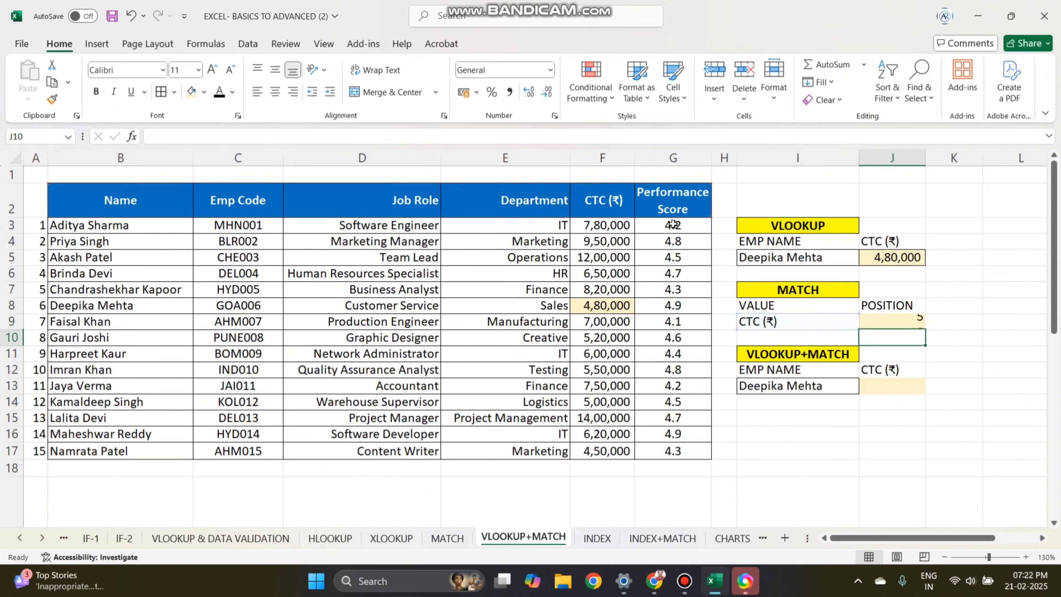
Step: Count the header cells from Name to CTC (₹) and compare the count with the MATCH result in J9
left_click(121, 214)
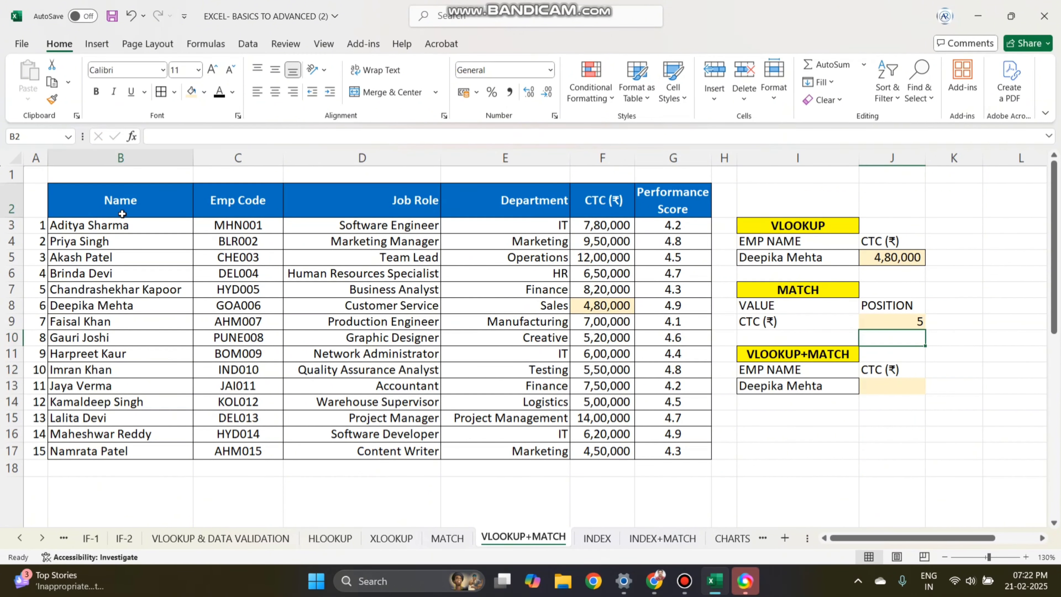
left_click(228, 208)
left_click(335, 212)
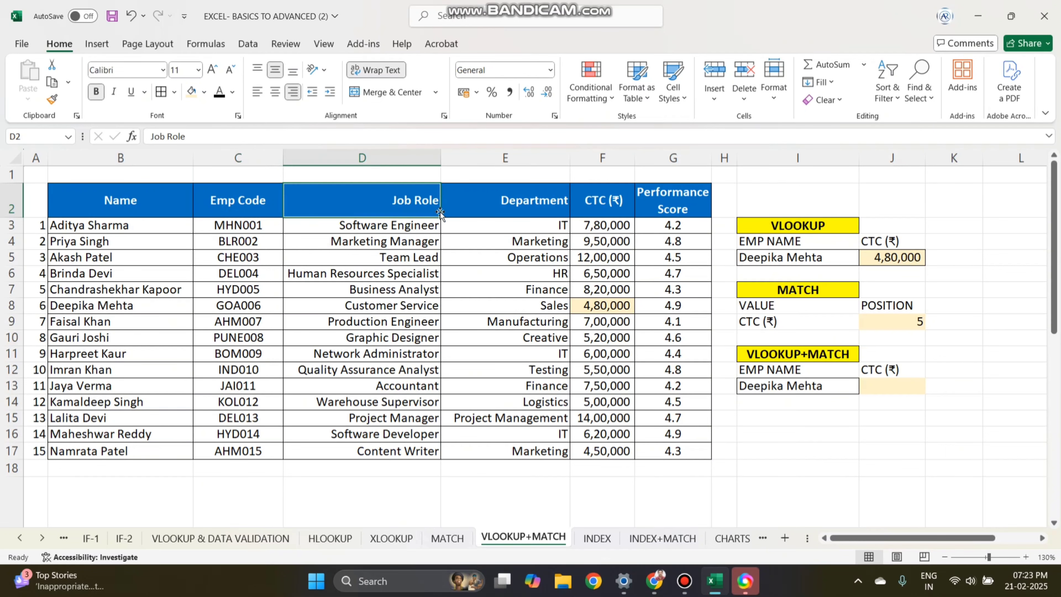
left_click(491, 209)
left_click(613, 214)
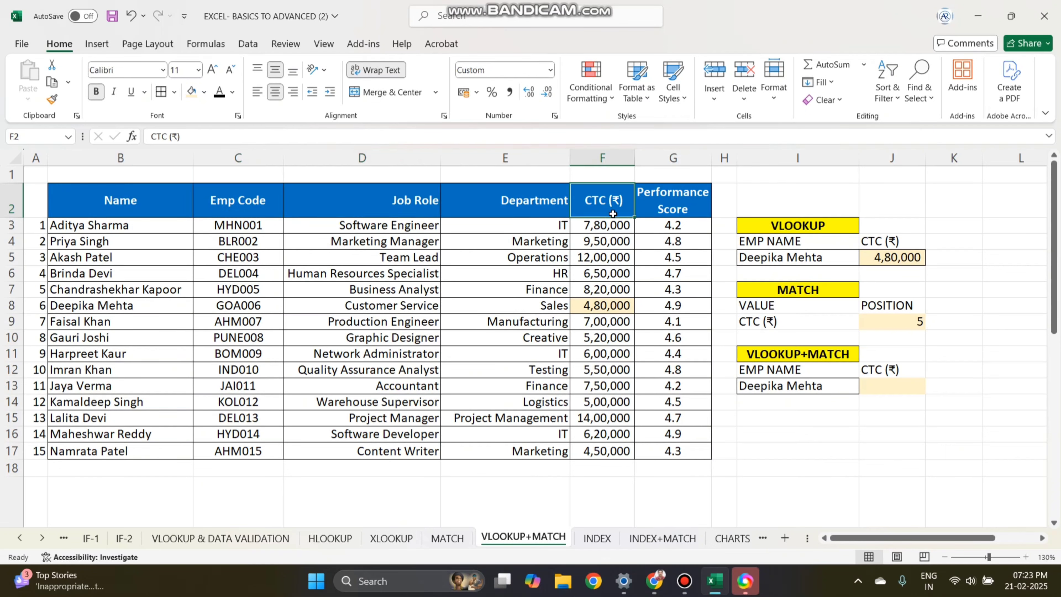
left_click(907, 323)
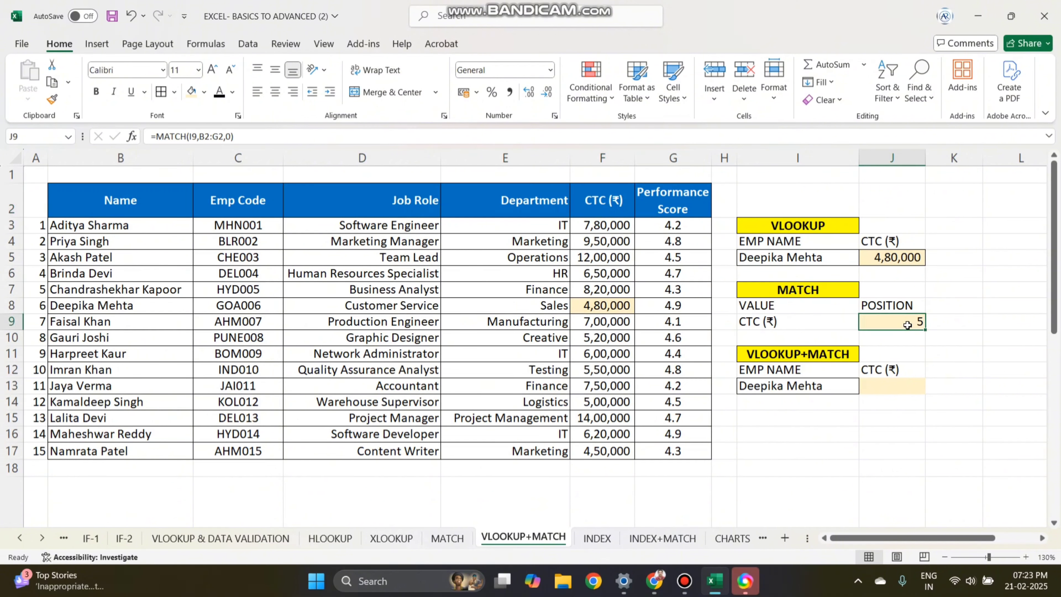
Step: Re-enter the MATCH formula in J9 with I9 as lookup value, B2:G2 as lookup array and 0 for exact match
left_click(813, 320)
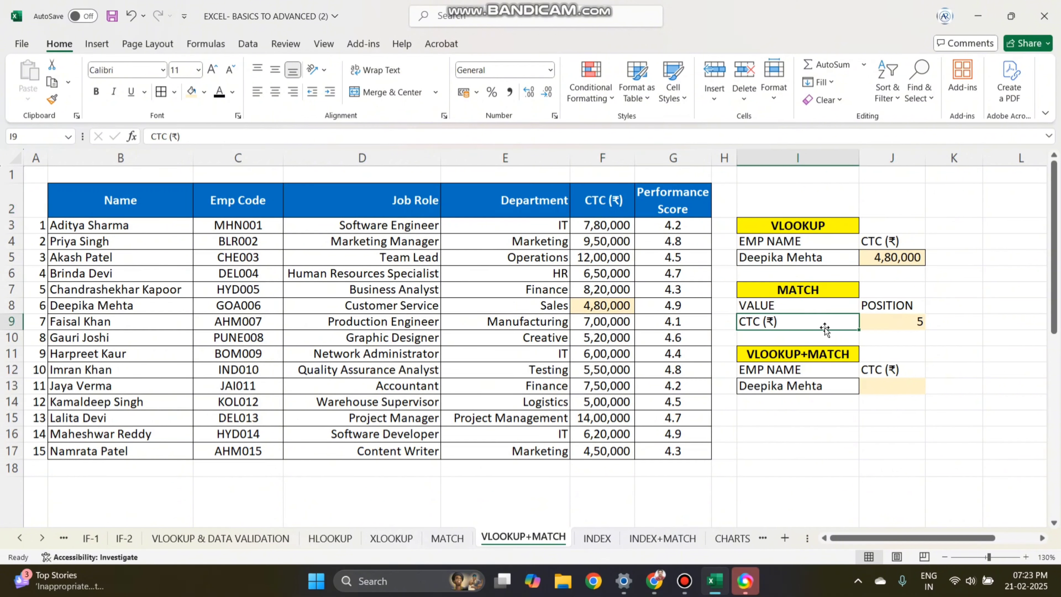
left_click(889, 323)
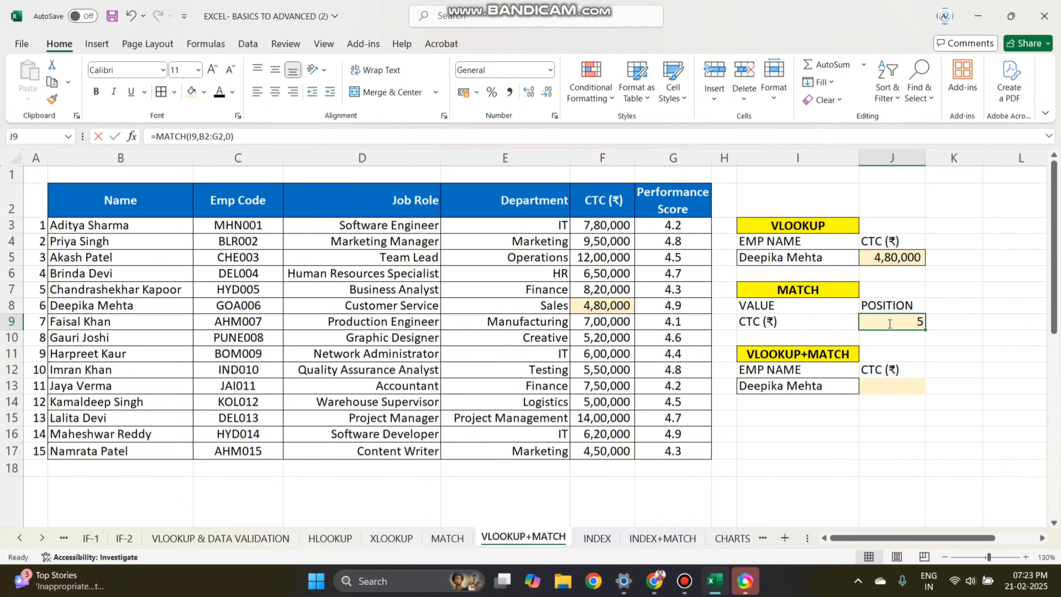
type("=mathc")
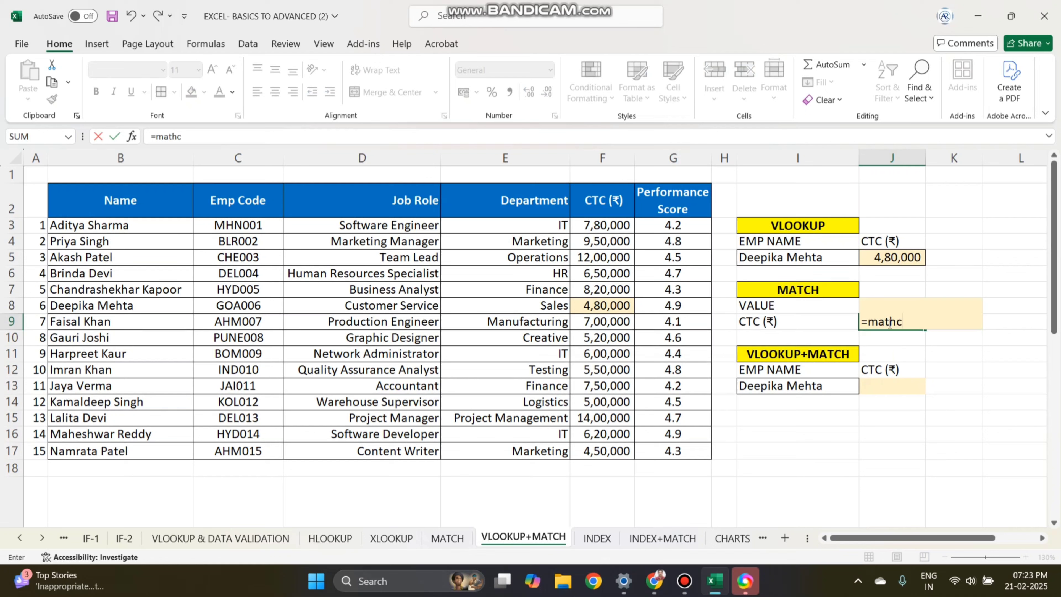
key("BackSpace")
key("BackSpace")
type("c")
key("Tab")
type("q")
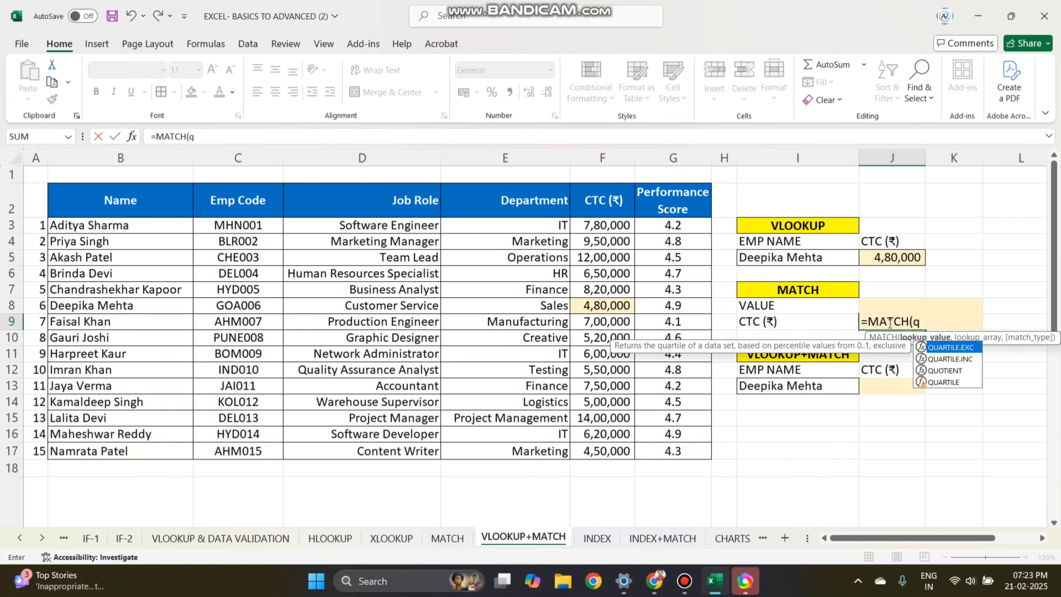
key("BackSpace")
left_click(784, 322)
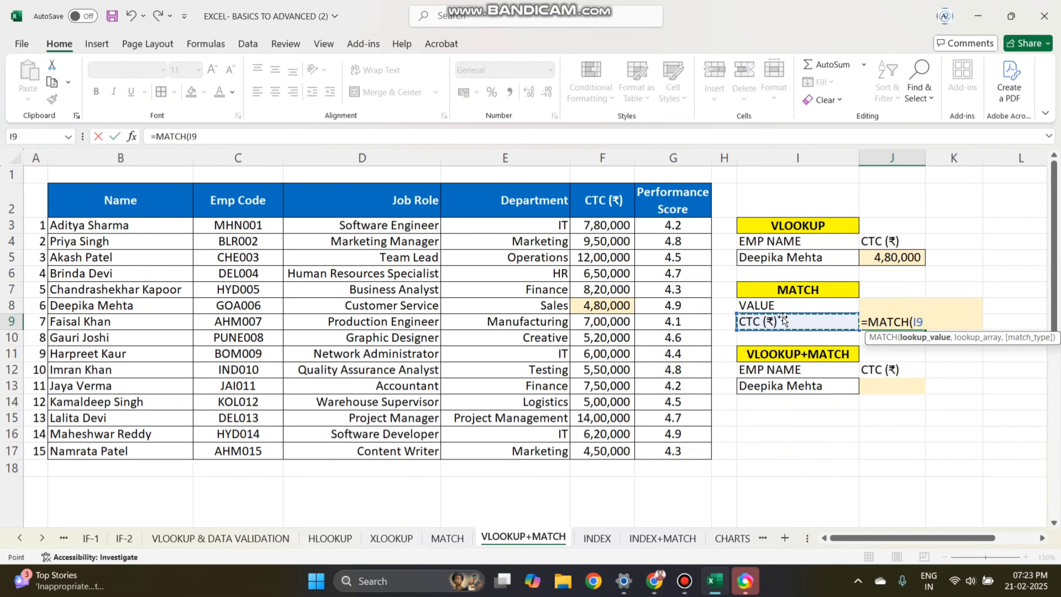
type(",")
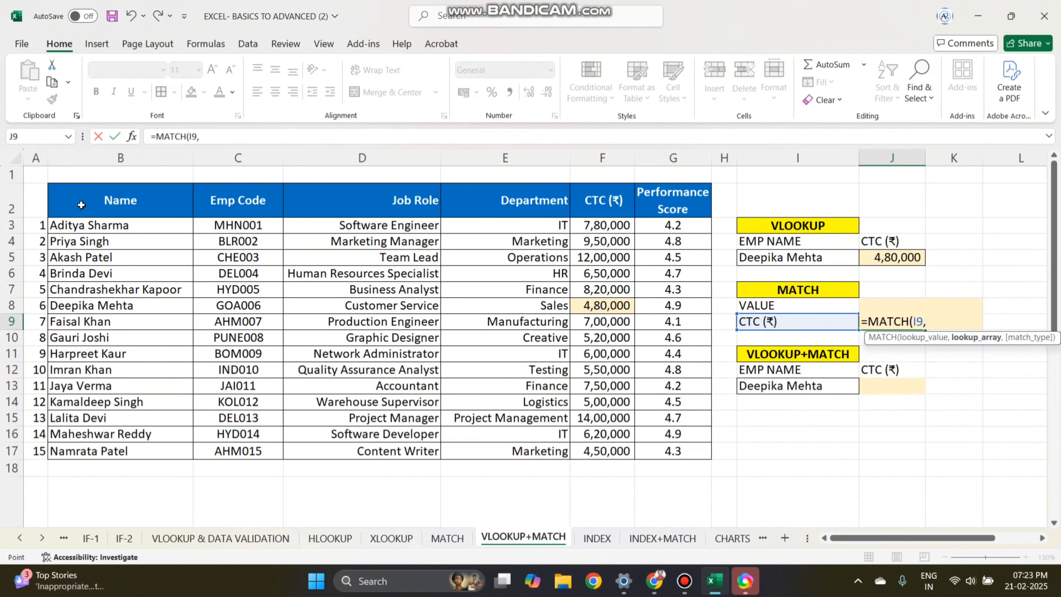
left_click_drag(81, 205, 671, 213)
type(",")
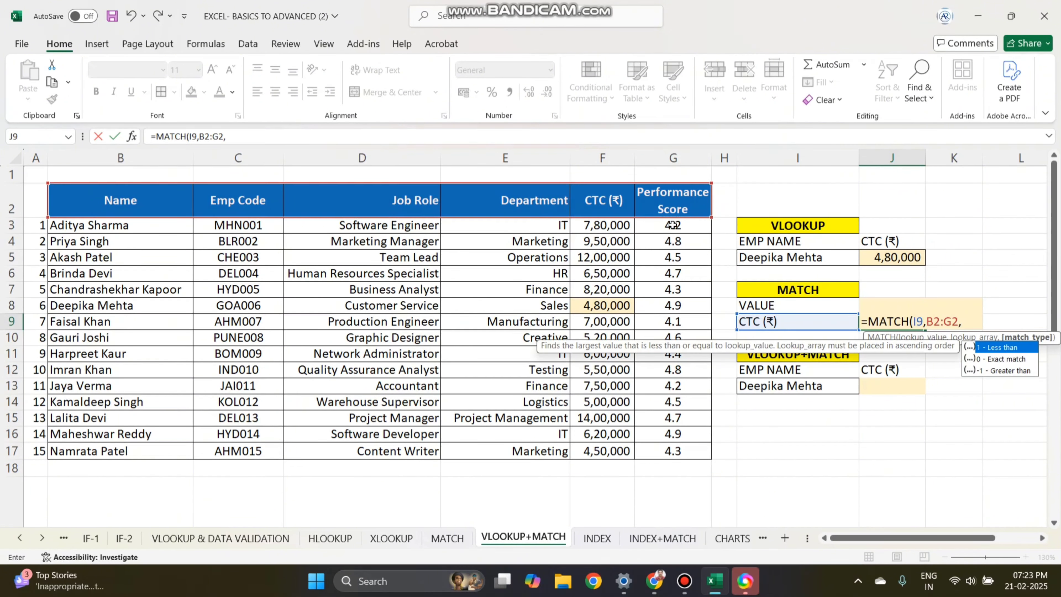
type("0")
key("Return")
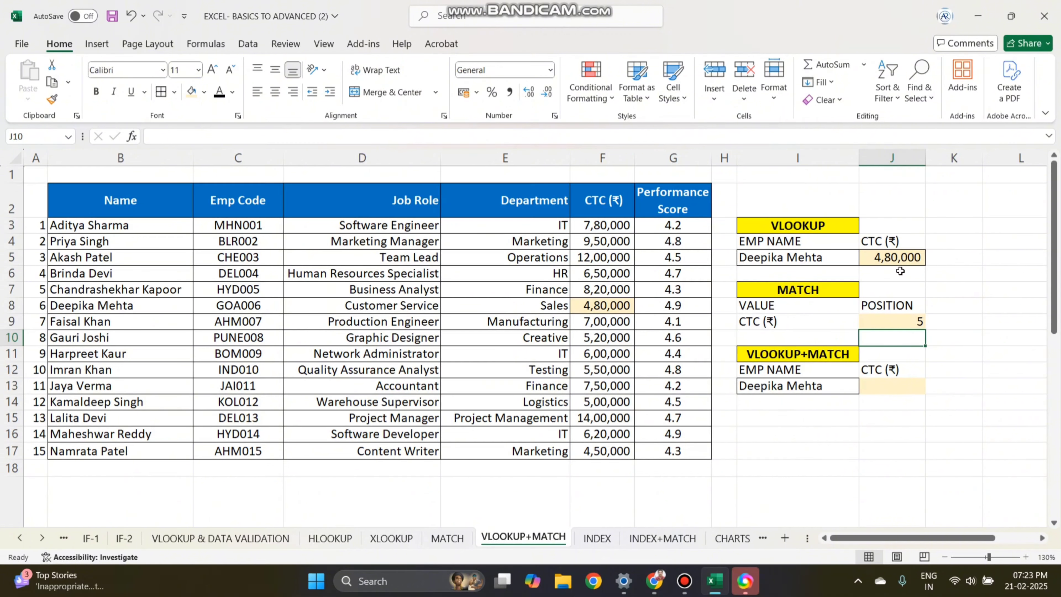
Step: Copy the VLOOKUP formula text from J5 unchanged into J13 of the VLOOKUP+MATCH section
left_click(902, 257)
double_click(902, 257)
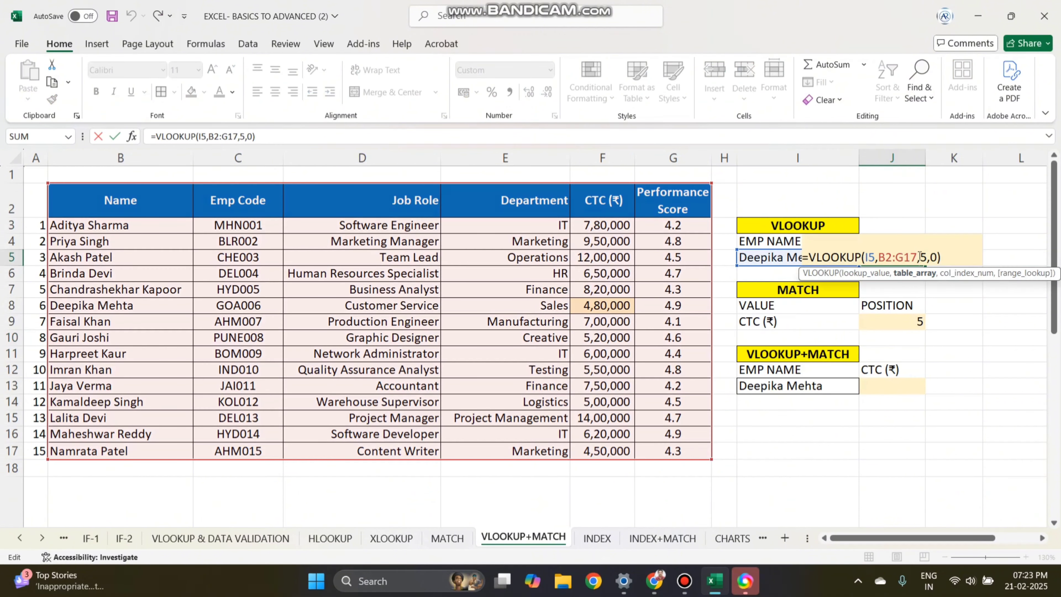
left_click_drag(918, 257, 927, 257)
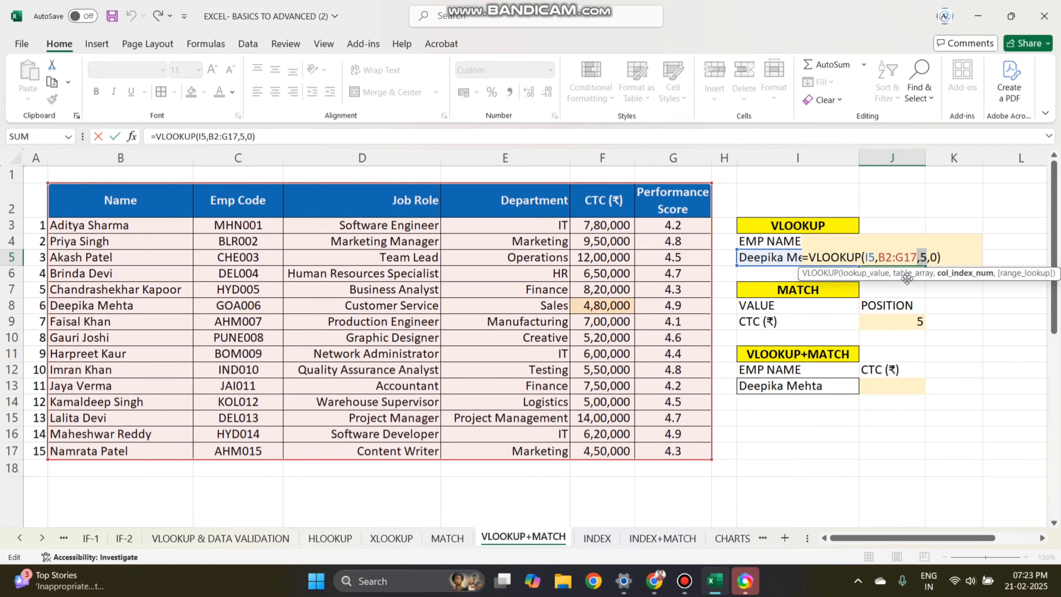
left_click_drag(941, 257, 799, 257)
left_click(799, 257)
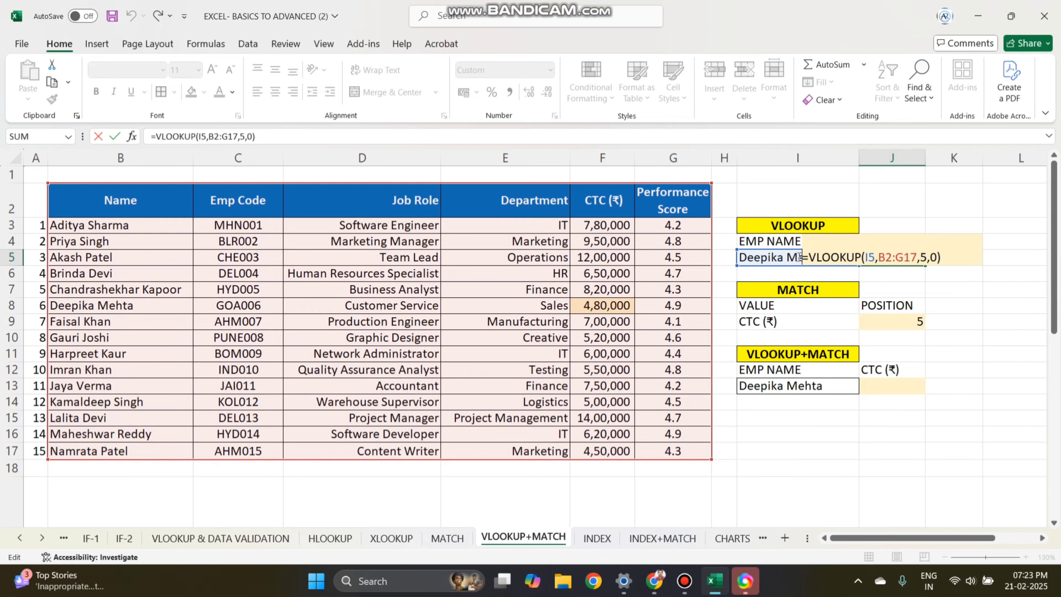
left_click_drag(947, 257, 794, 257)
key("ctrl+c")
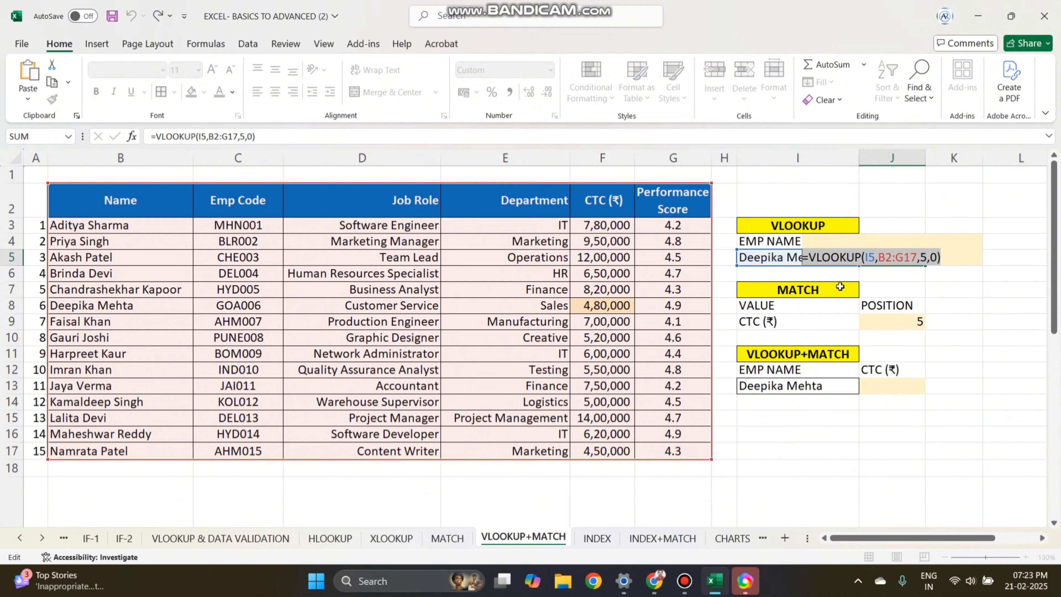
key("Return")
left_click(892, 372)
left_click(891, 384)
key("ctrl+v")
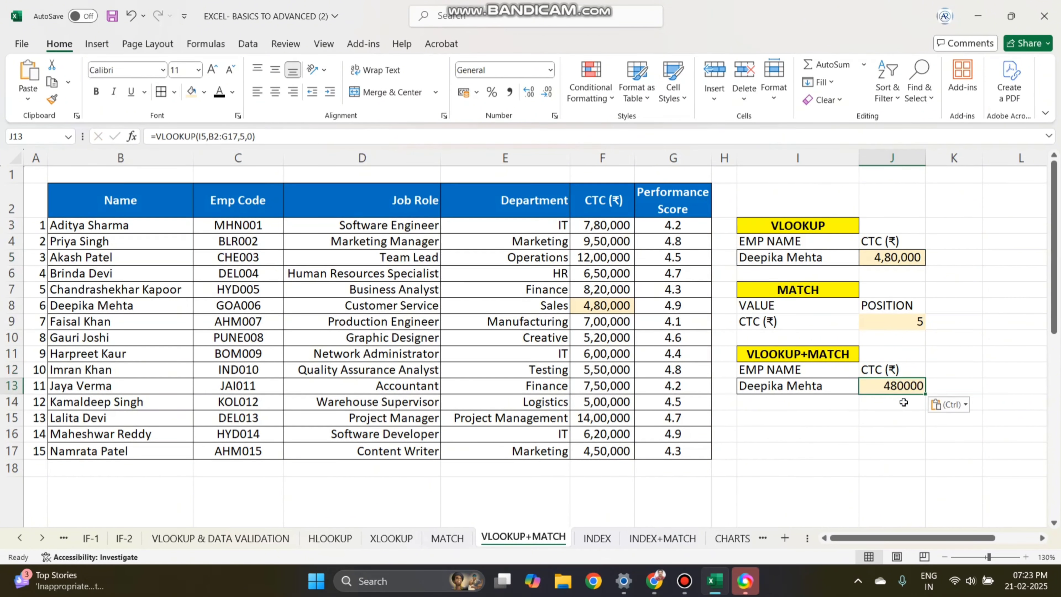
Step: Replace the fixed column index in J13's VLOOKUP with a reference to J9, keeping 0 for exact match
double_click(911, 386)
left_click(998, 384)
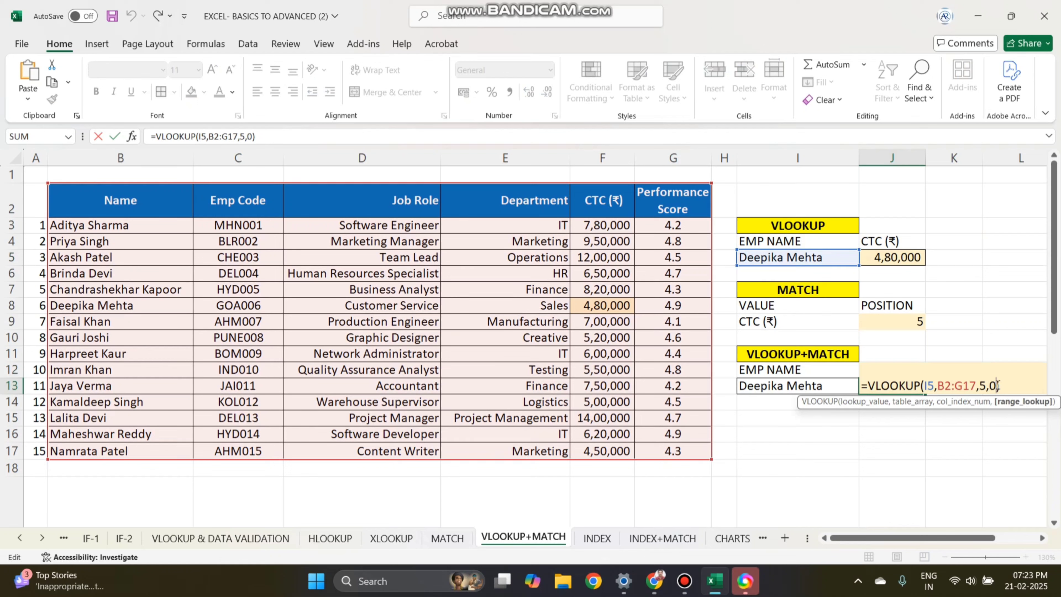
key("BackSpace")
key("BackSpace")
key("BackSpace")
key("BackSpace")
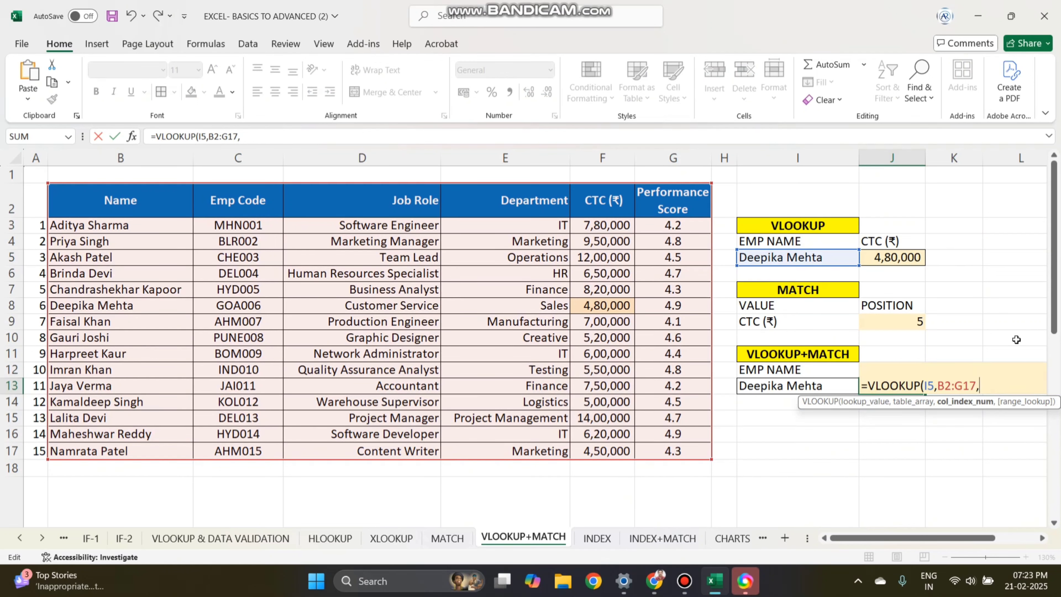
left_click(909, 322)
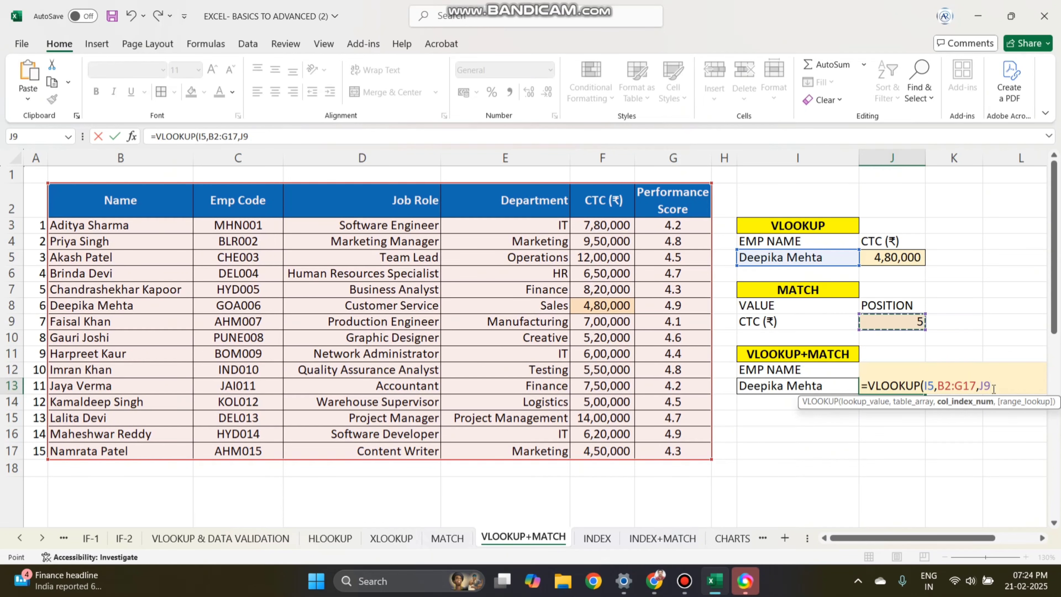
type(",0")
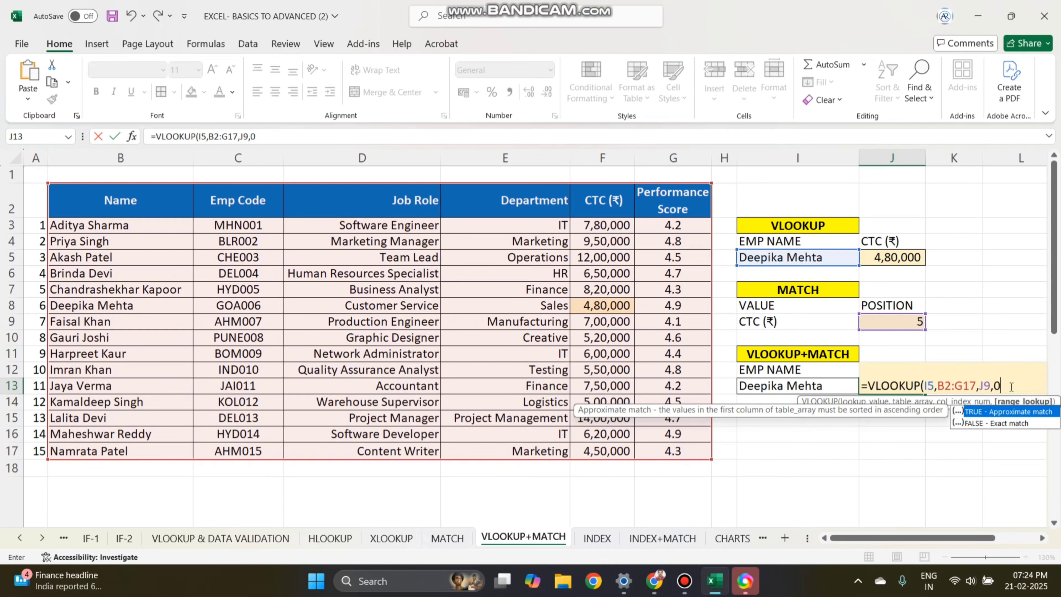
key("Return")
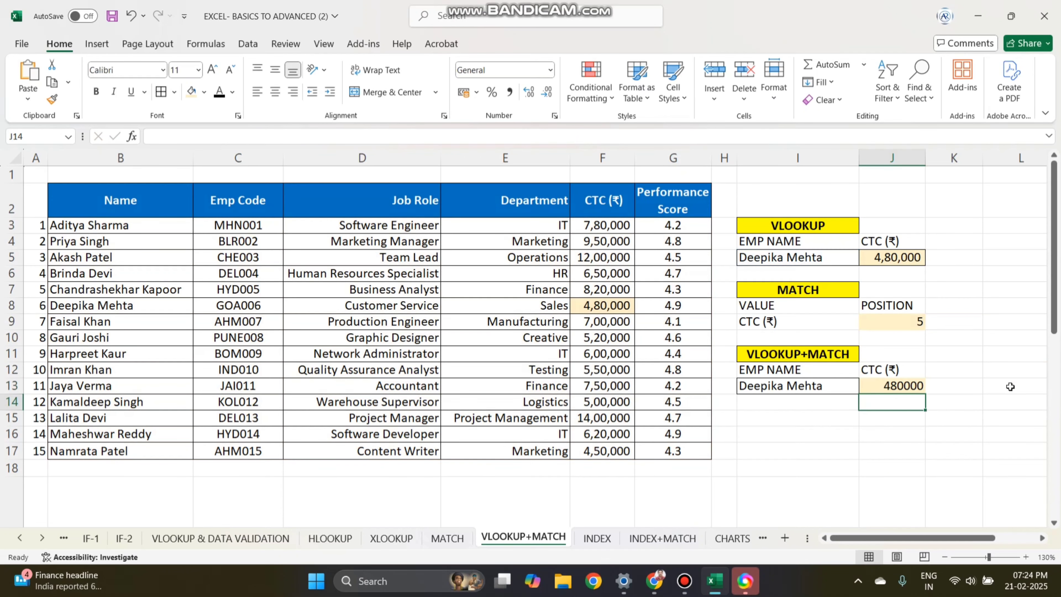
Step: Copy the formatting of J5 onto the combined lookup result in J13
left_click(888, 260)
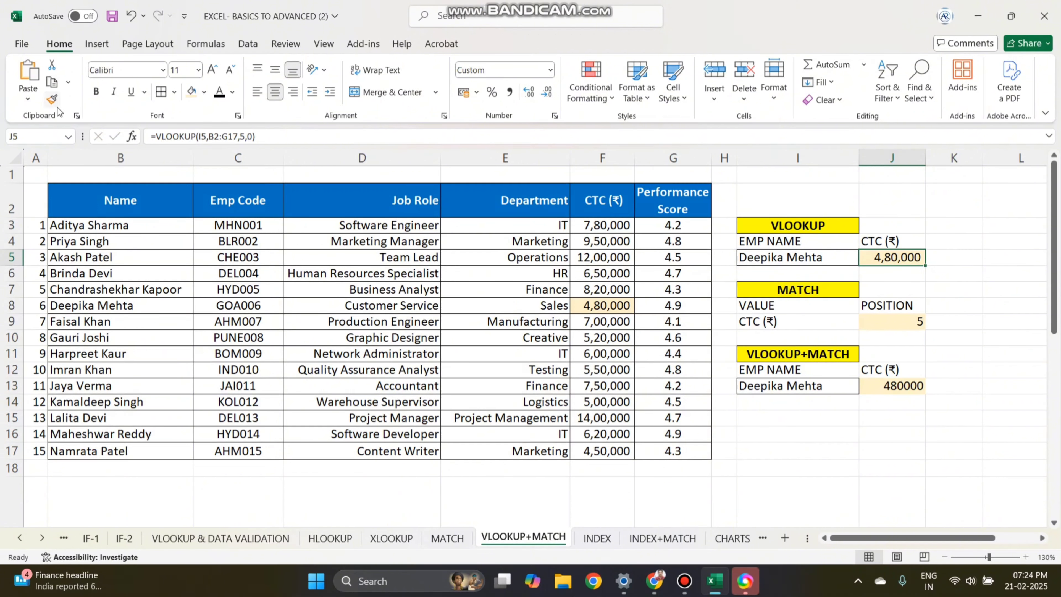
left_click(53, 100)
left_click(892, 386)
left_click(890, 446)
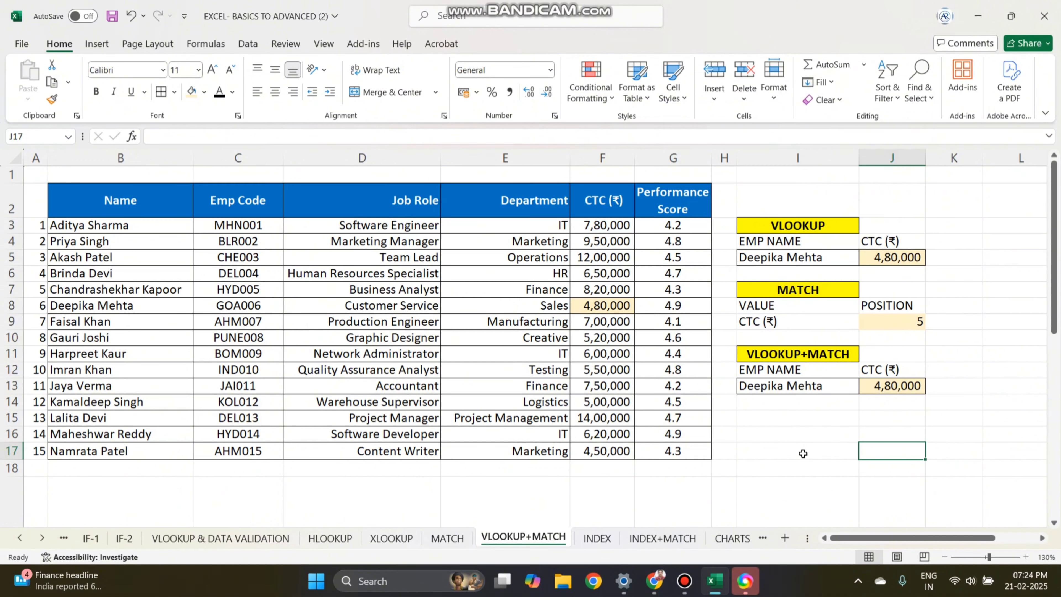
Step: Add a list data validation to I9 with the header row =$B$2:$G$2 as source, and view its dropdown options
left_click(787, 324)
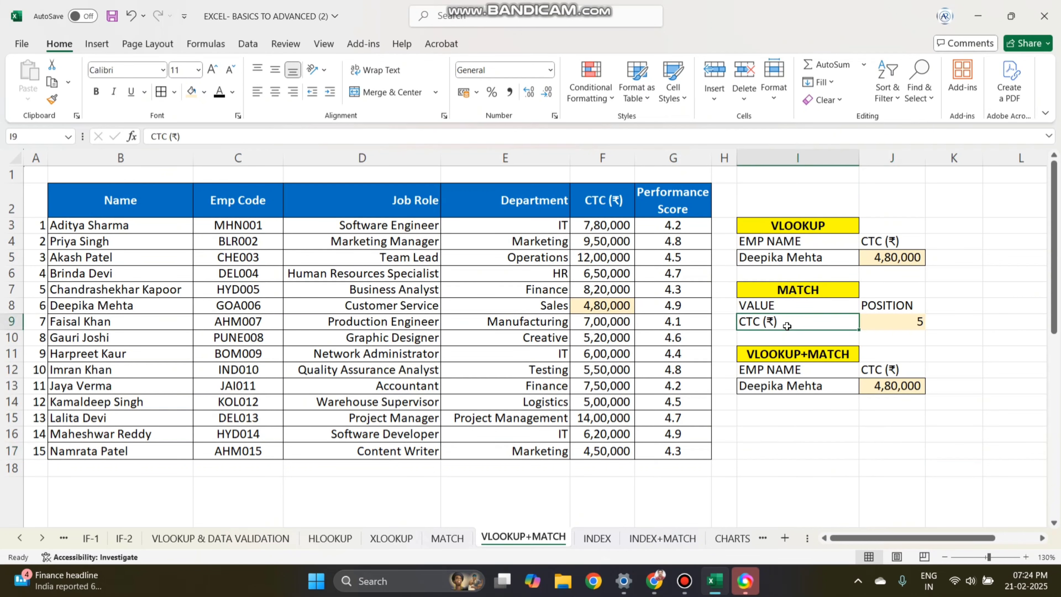
left_click(254, 44)
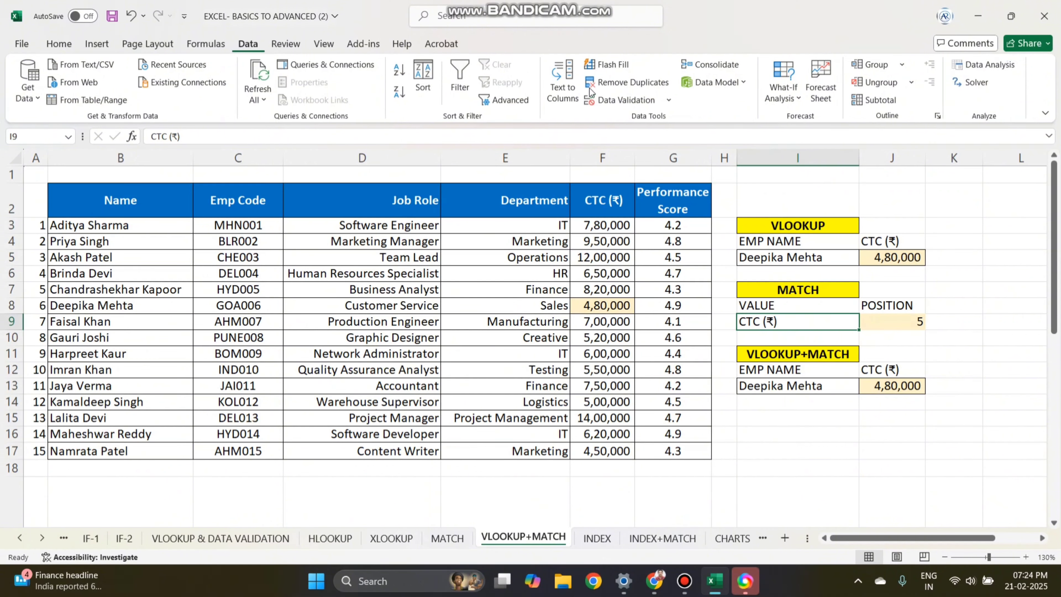
left_click(625, 100)
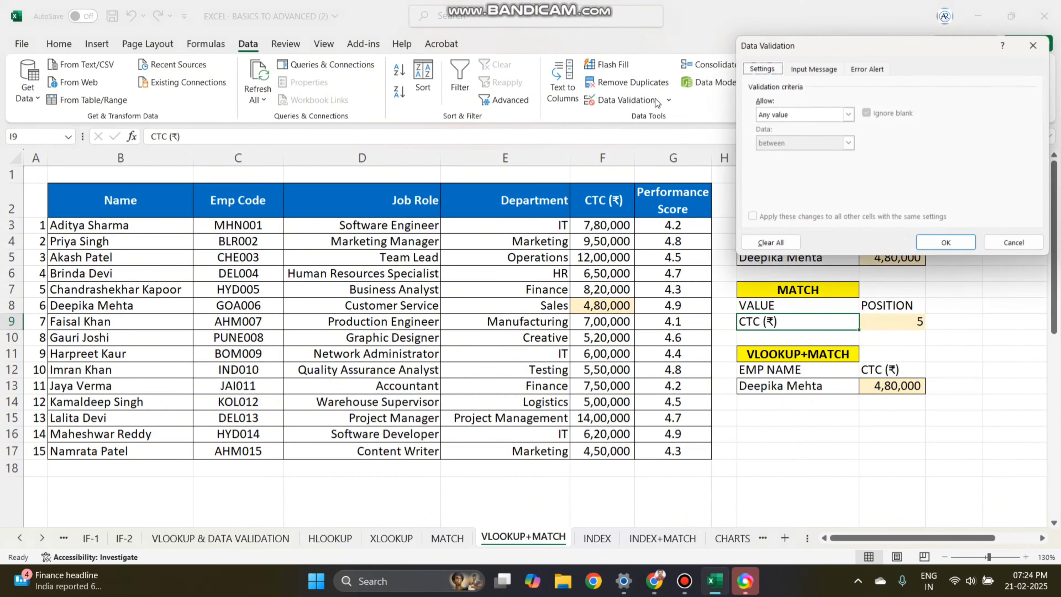
left_click(806, 117)
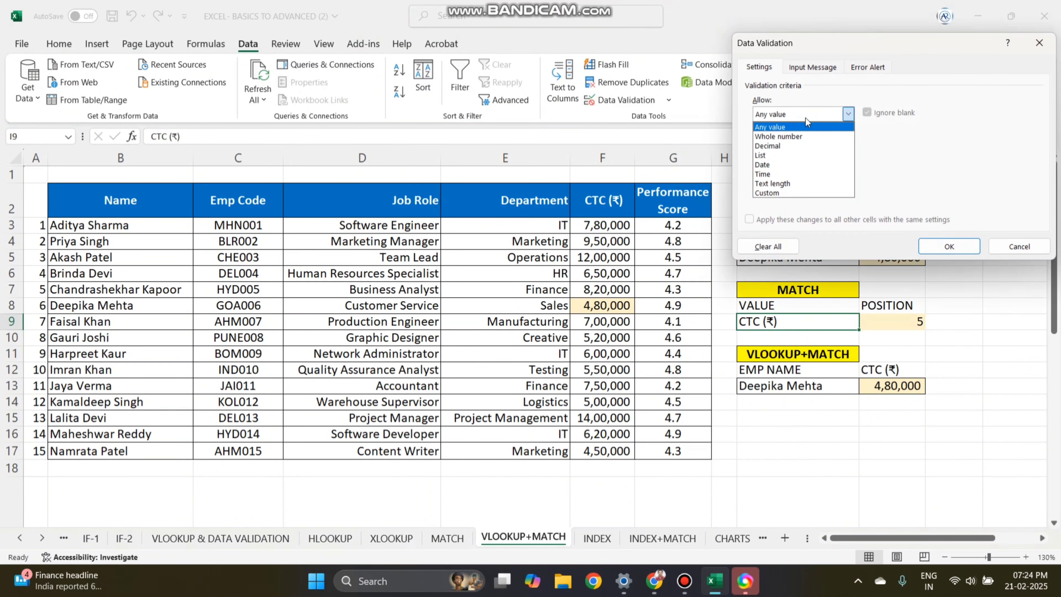
left_click(788, 156)
left_click(788, 172)
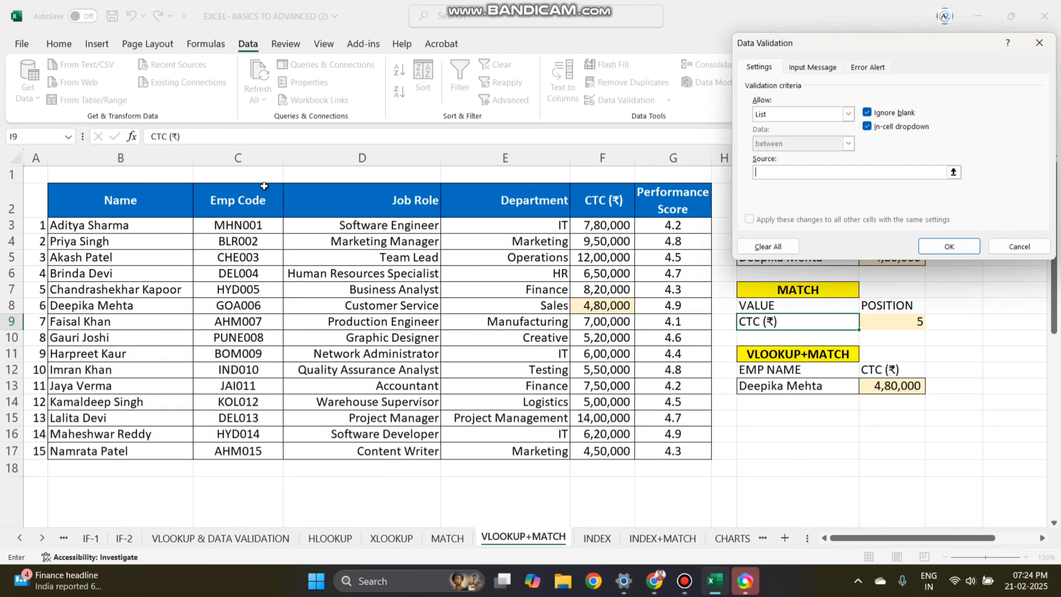
left_click(147, 194)
left_click_drag(147, 194, 659, 205)
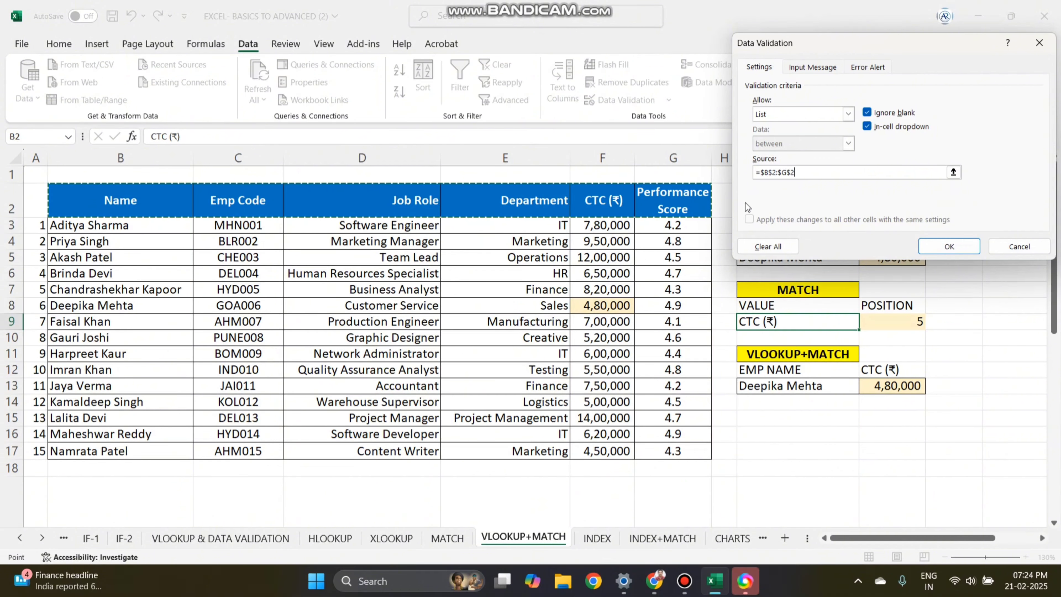
left_click(933, 251)
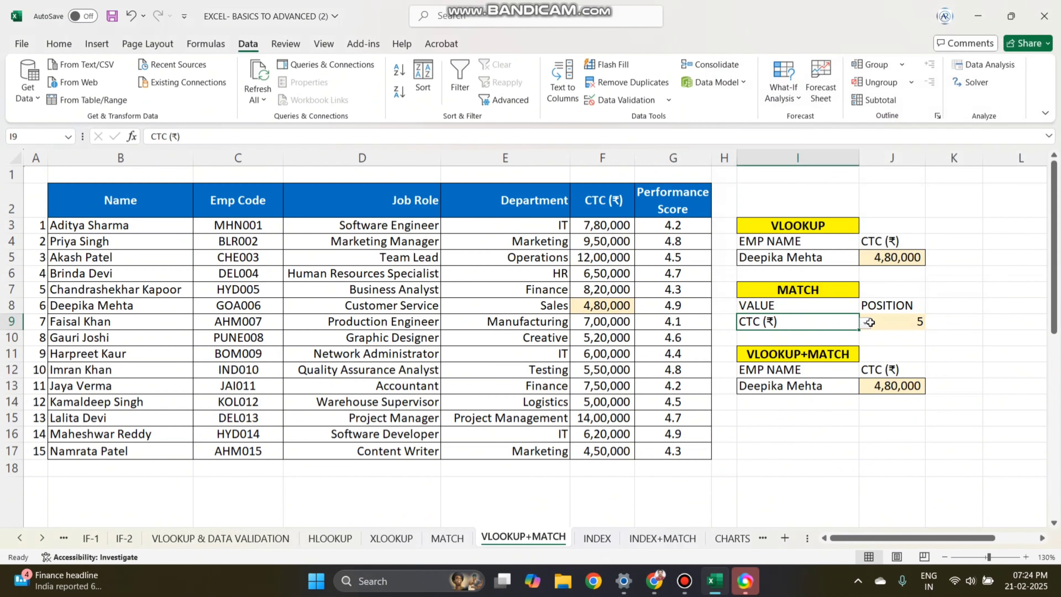
left_click(865, 322)
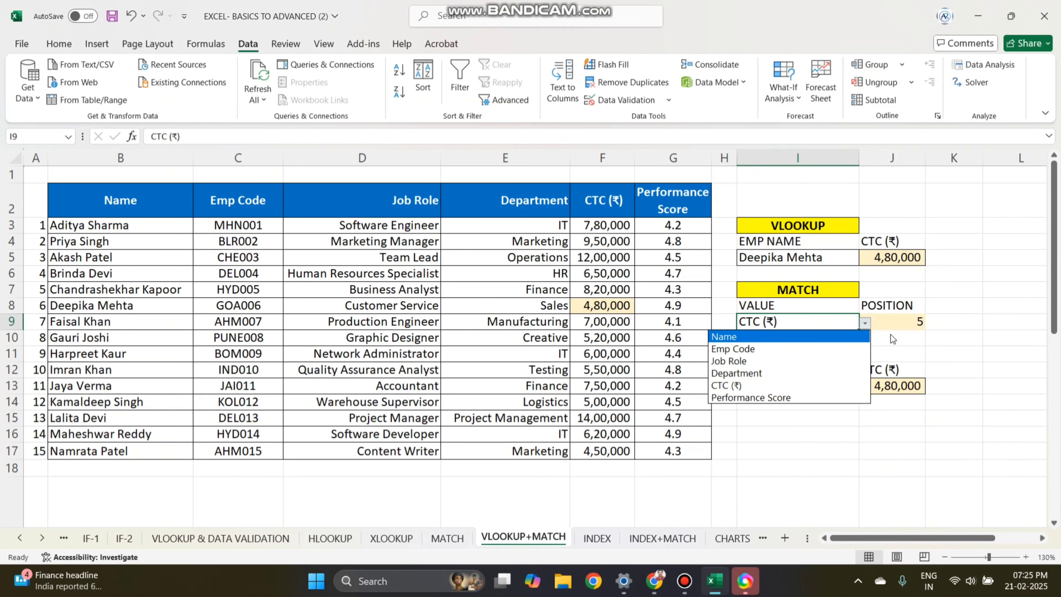
key("Escape")
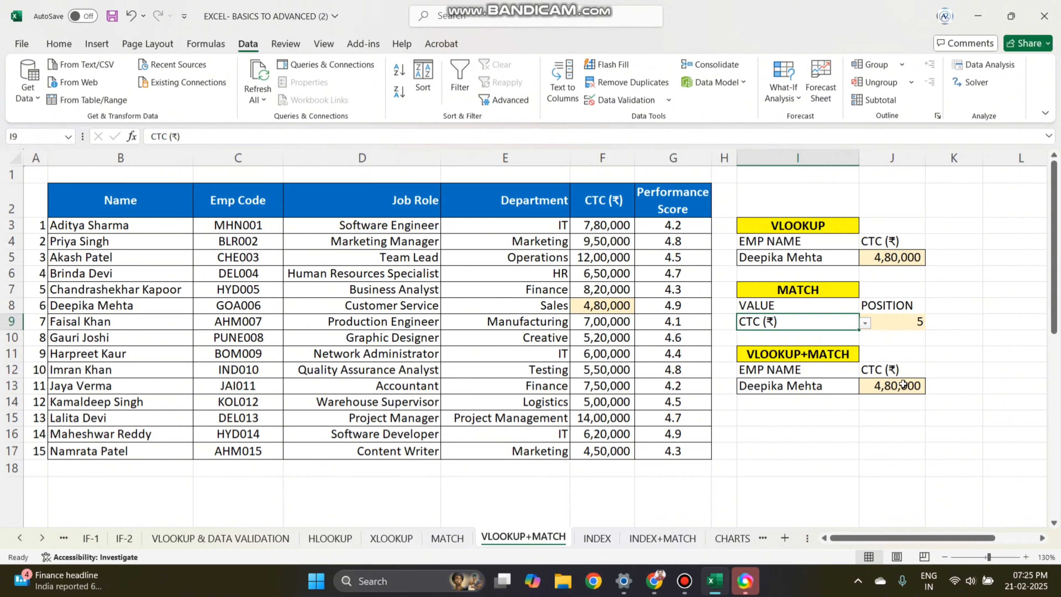
Step: Link the heading in J12 to the MATCH value cell with the formula =I9
left_click(893, 371)
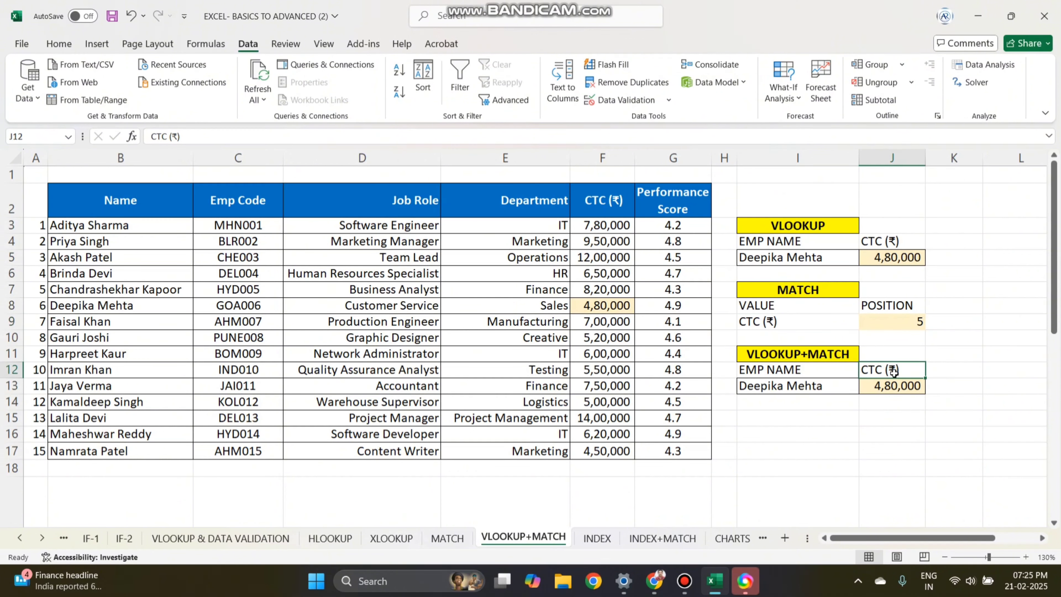
type("=")
left_click(779, 325)
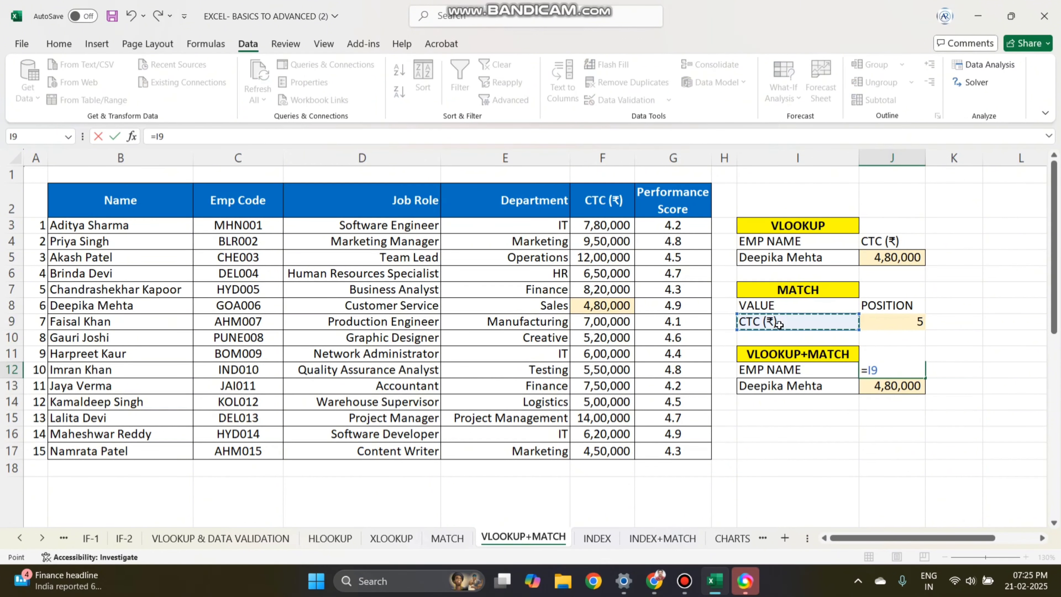
key("Return")
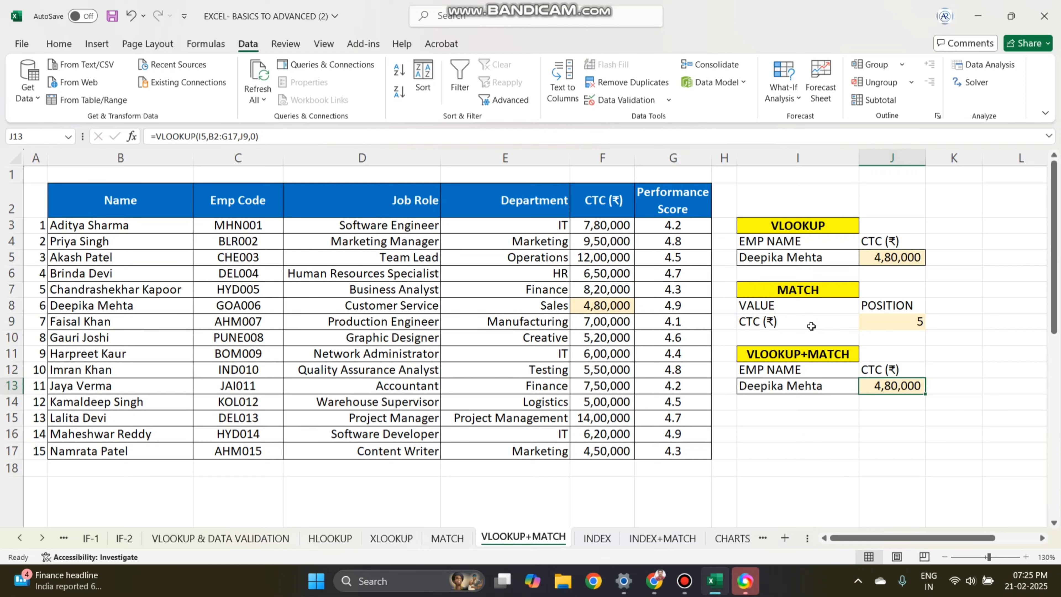
left_click(884, 366)
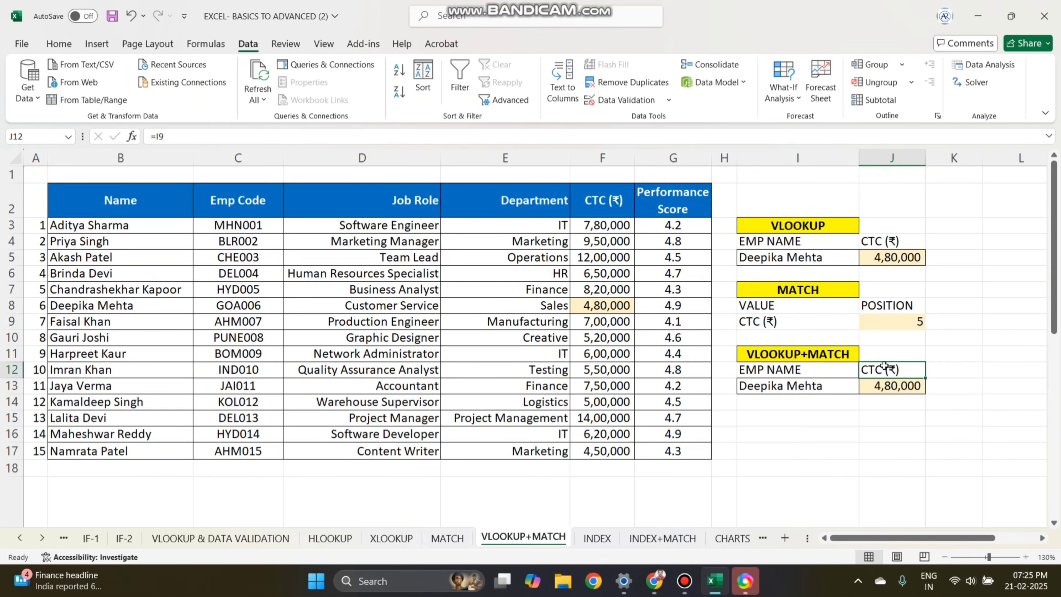
Step: Choose Emp Code from the dropdown list in I9 and check the linked heading in J12
left_click(815, 317)
left_click(865, 323)
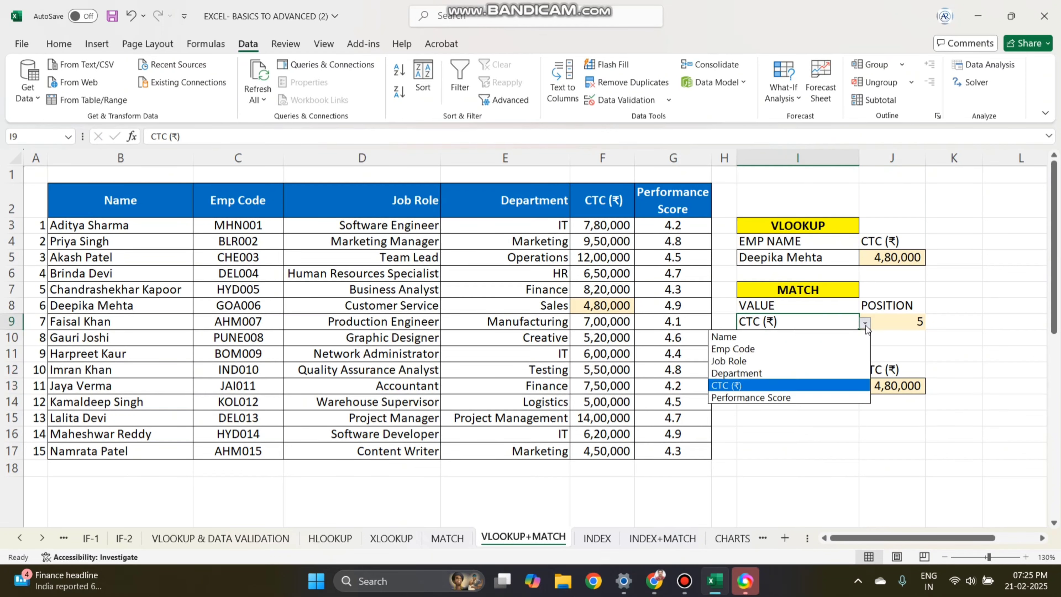
left_click(825, 349)
left_click(905, 374)
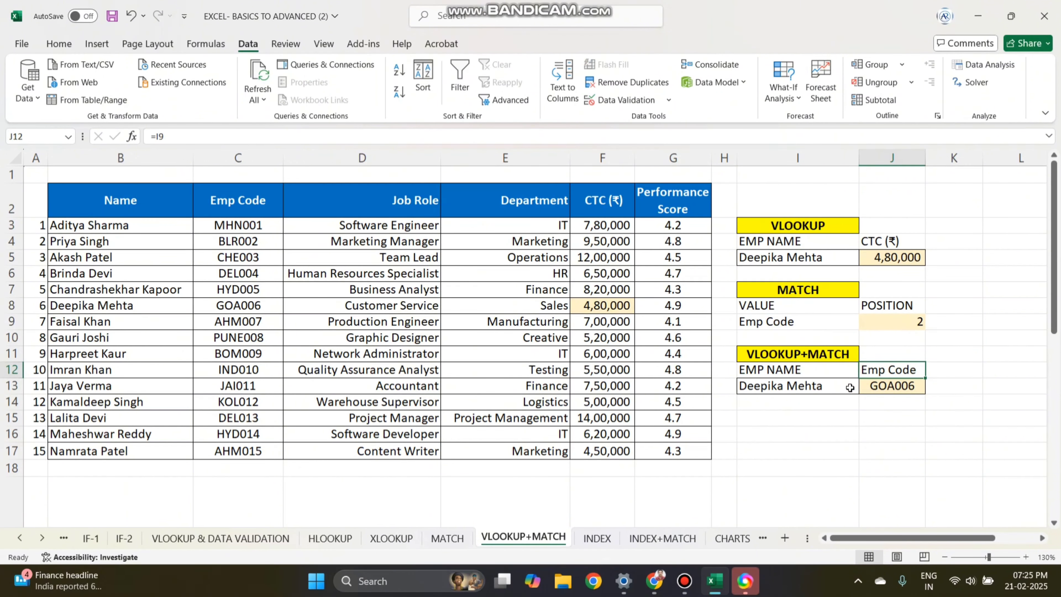
Step: Add a list data validation to I13 with the employee names =$B$3:$B$17 as source
left_click(850, 388)
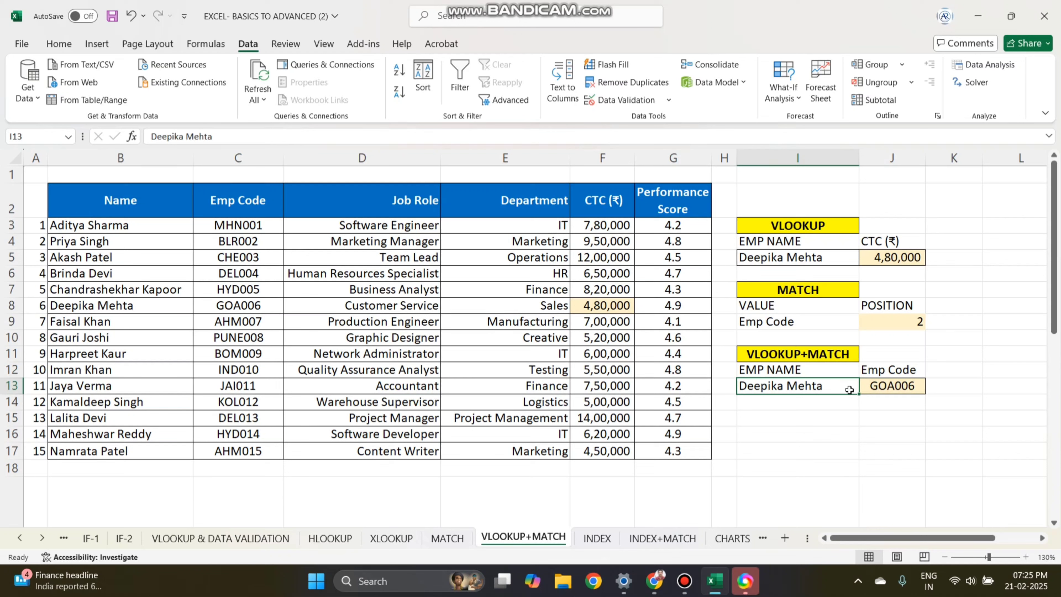
left_click(784, 403)
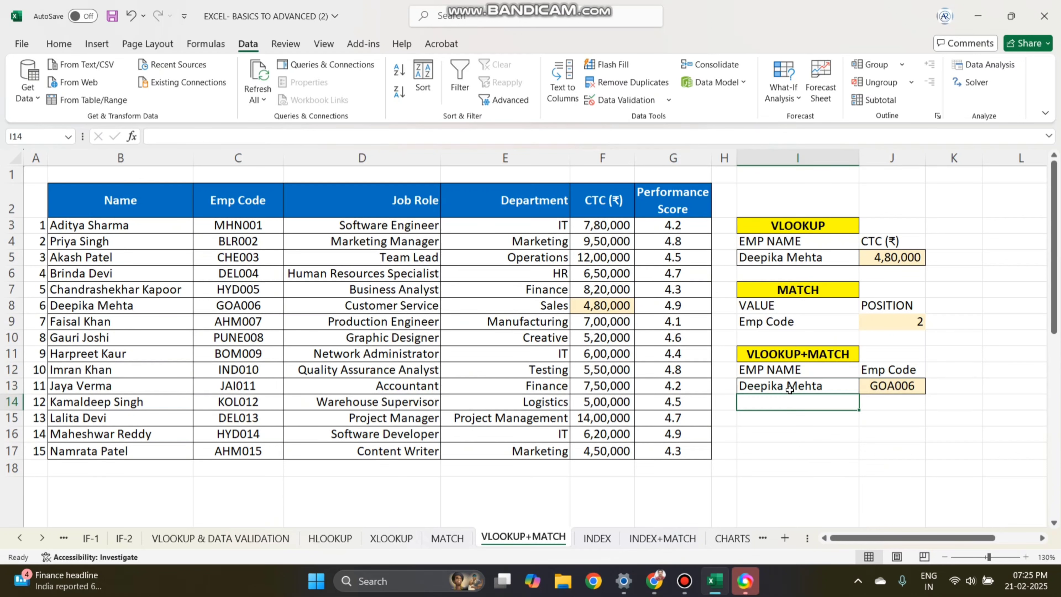
left_click(790, 387)
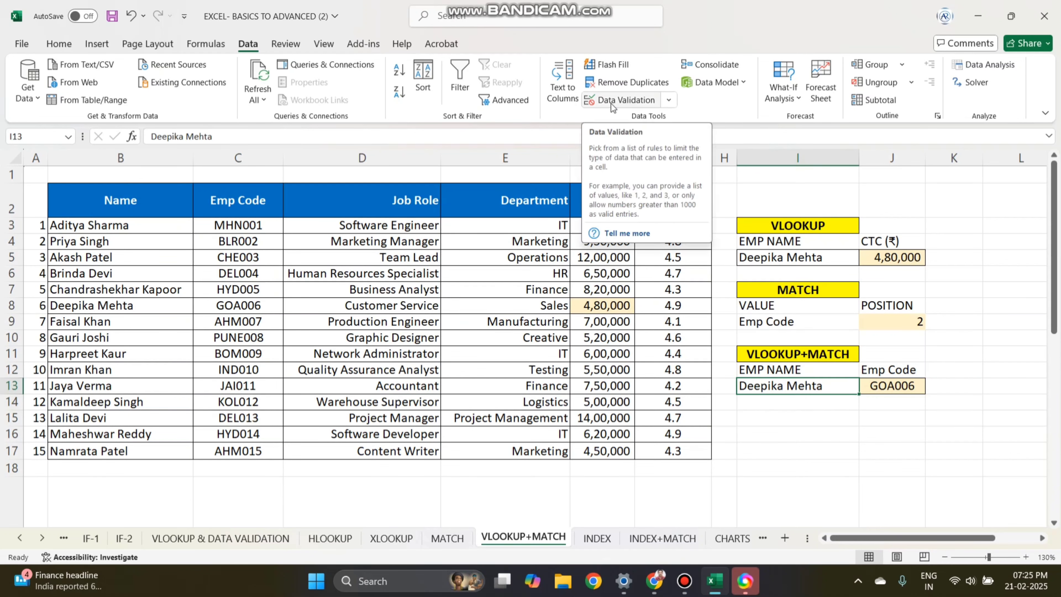
left_click(625, 103)
left_click(800, 116)
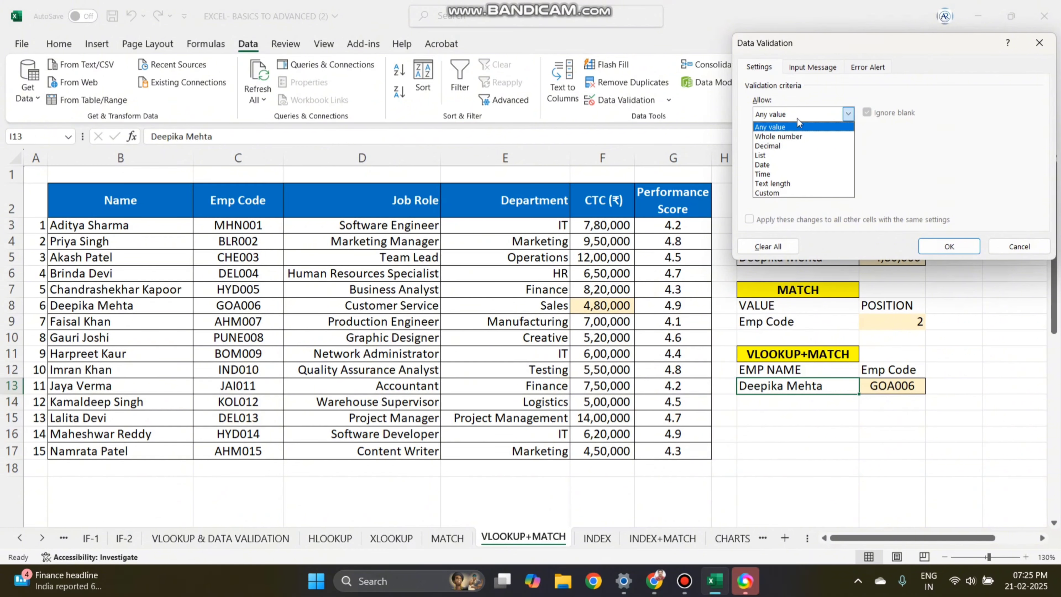
left_click(790, 156)
left_click(940, 172)
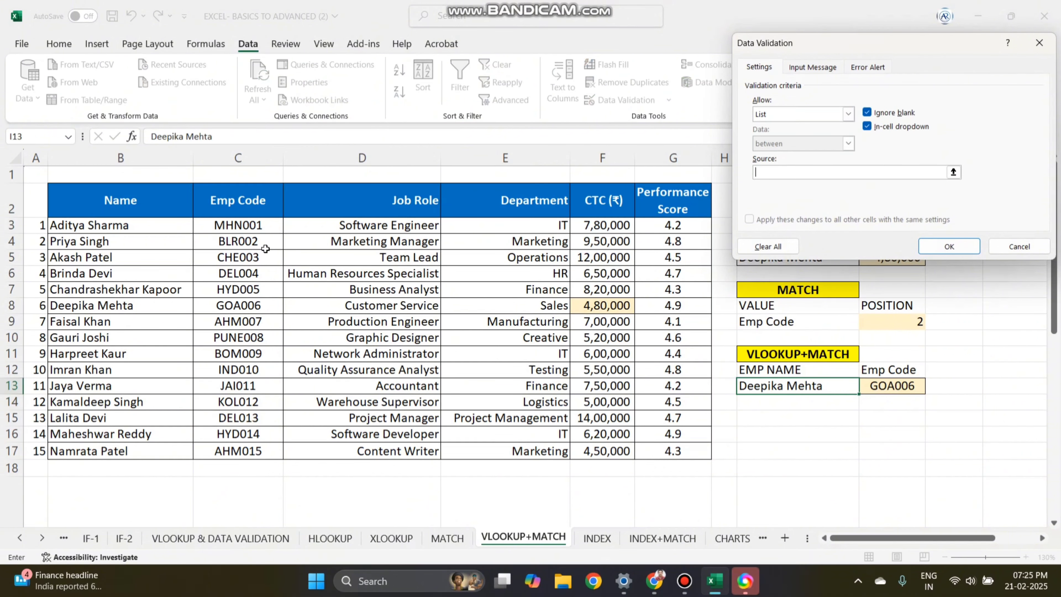
left_click_drag(134, 228, 136, 451)
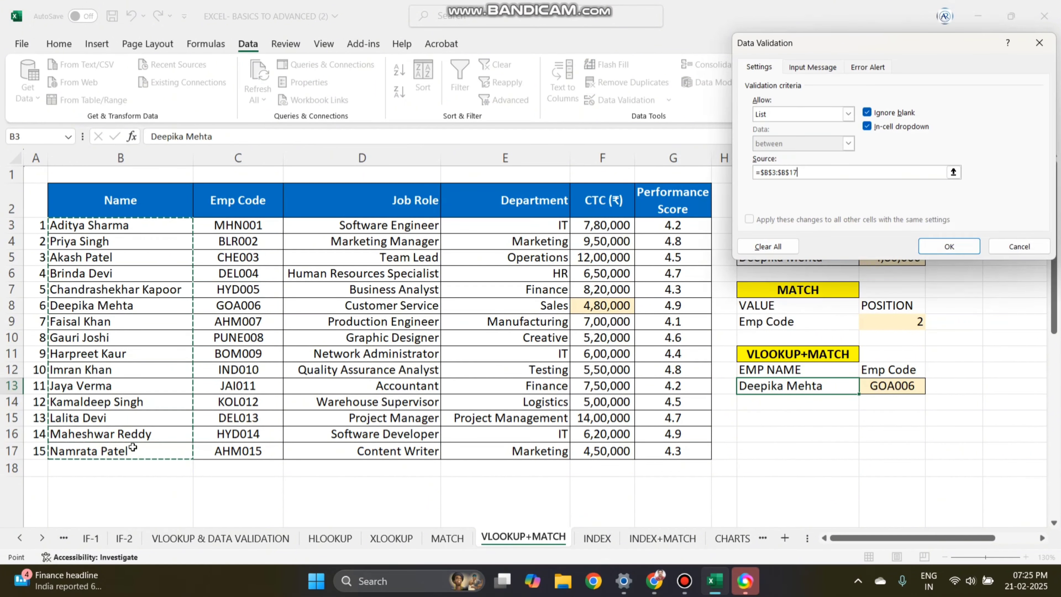
left_click(961, 251)
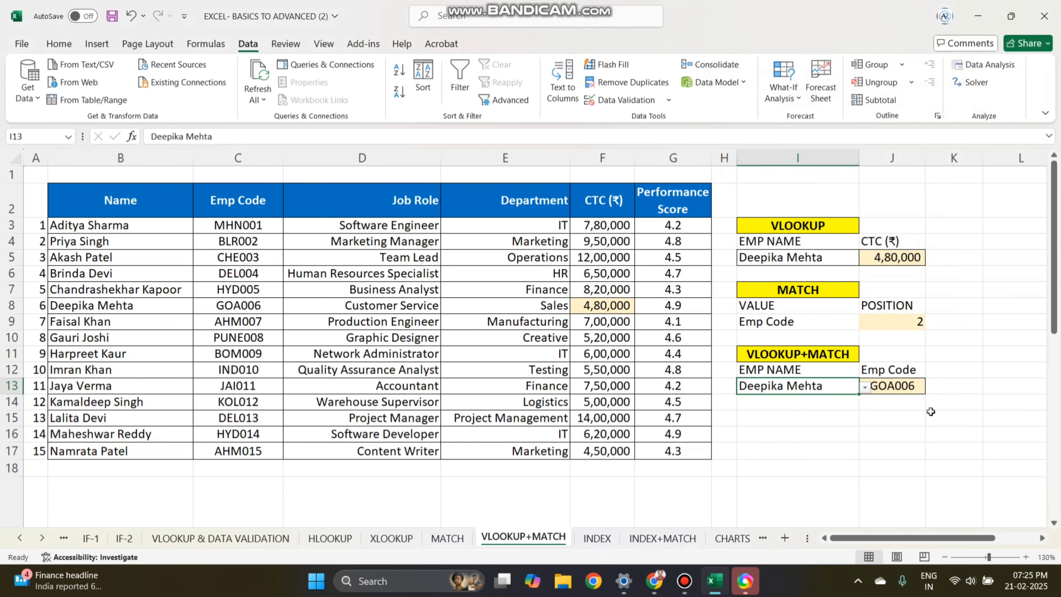
Step: Examine the header selection in I9 and the employee name selection in I13 that feed the combined lookup
left_click(874, 422)
left_click(840, 312)
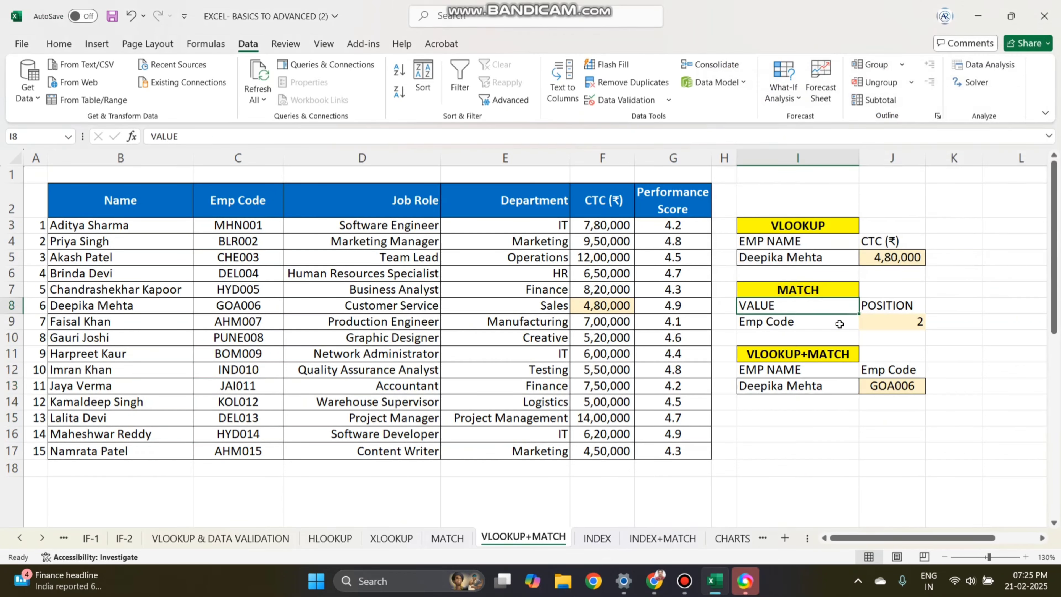
left_click(835, 326)
left_click(833, 385)
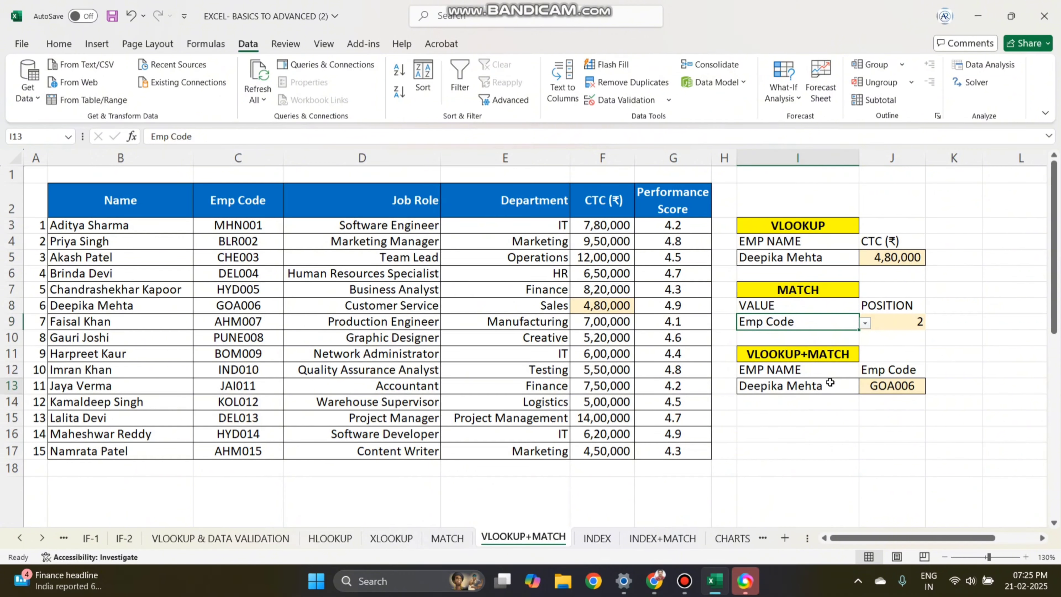
left_click(836, 324)
left_click(898, 387)
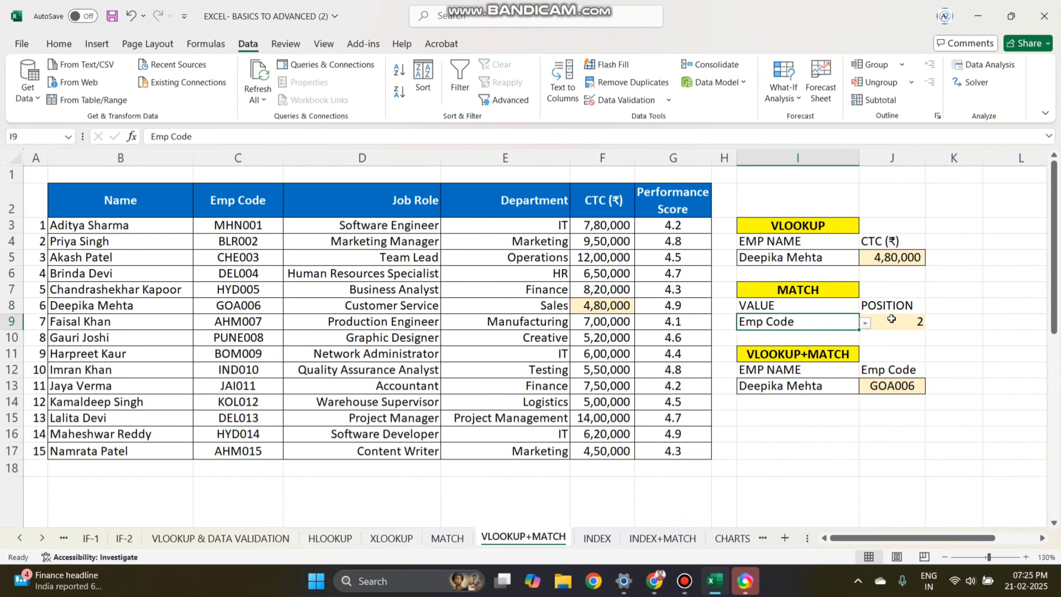
left_click(832, 322)
left_click(846, 414)
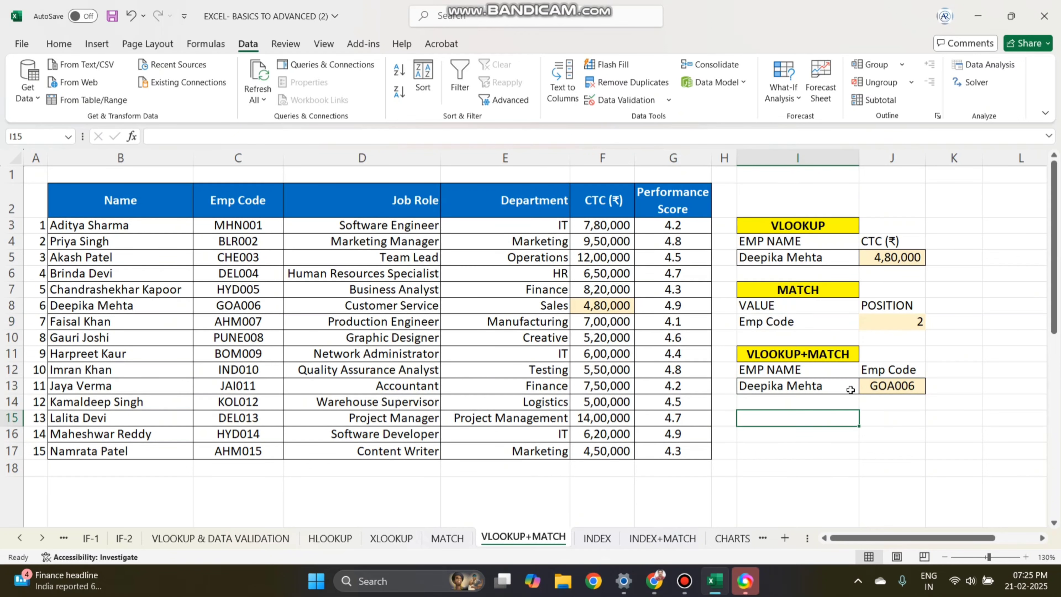
left_click(851, 389)
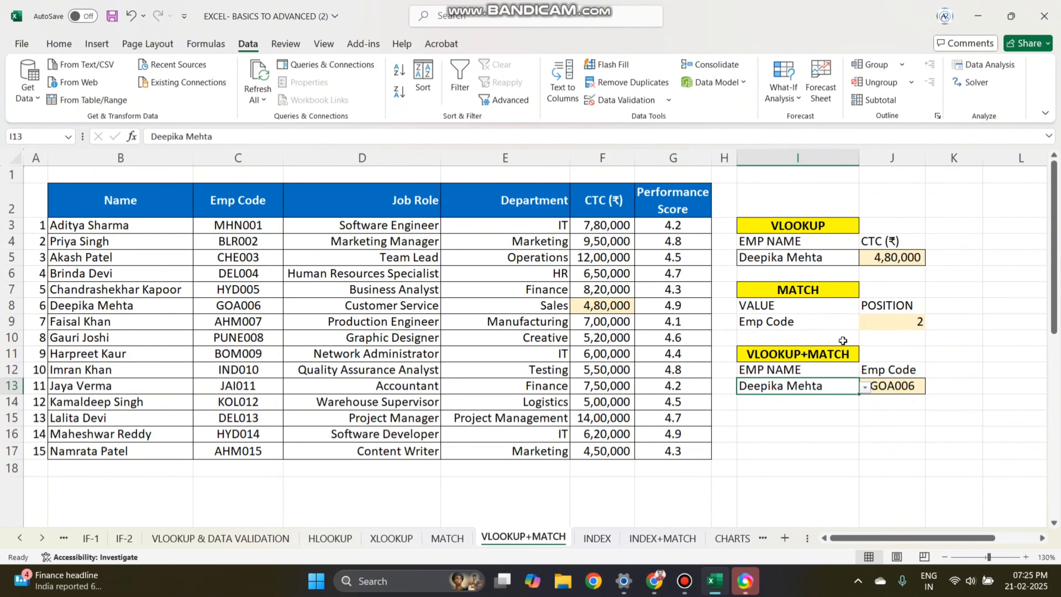
left_click(840, 320)
left_click(840, 380)
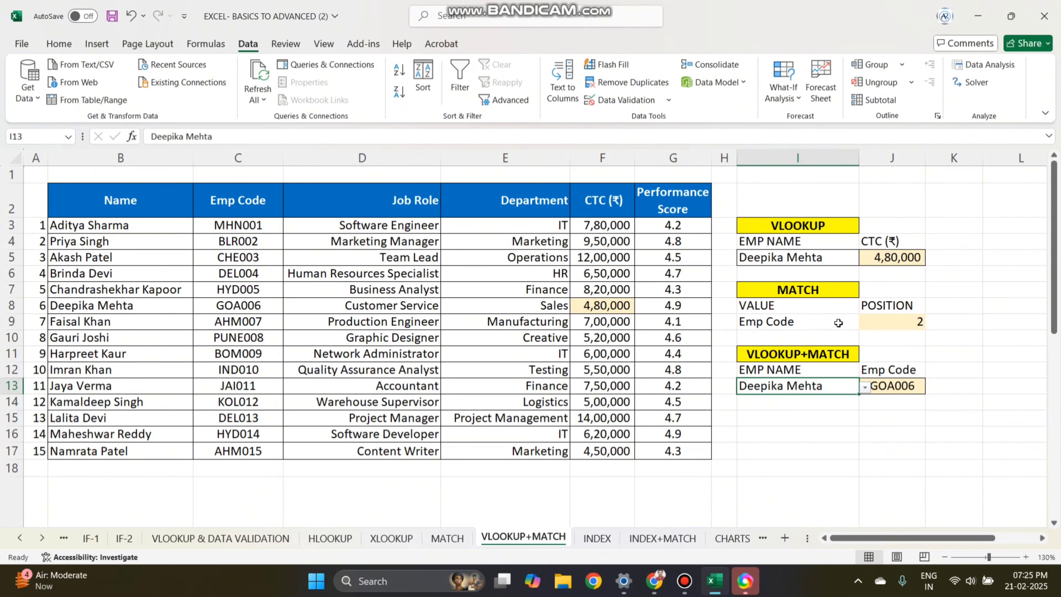
left_click(838, 323)
Step: Choose the employee listed in B9 from the dropdown list in I13
left_click(835, 386)
left_click(864, 387)
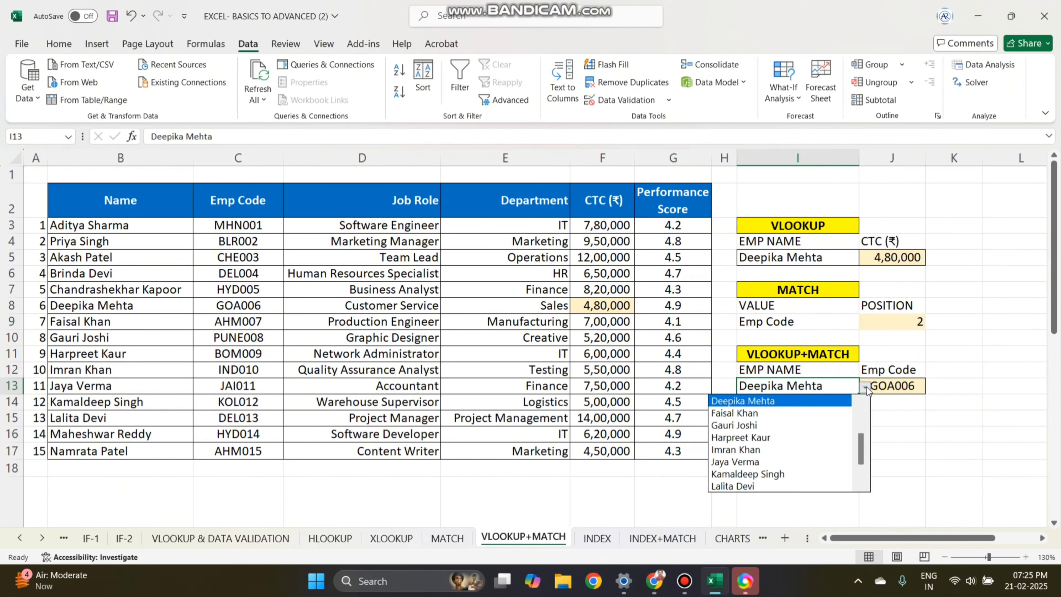
left_click(811, 415)
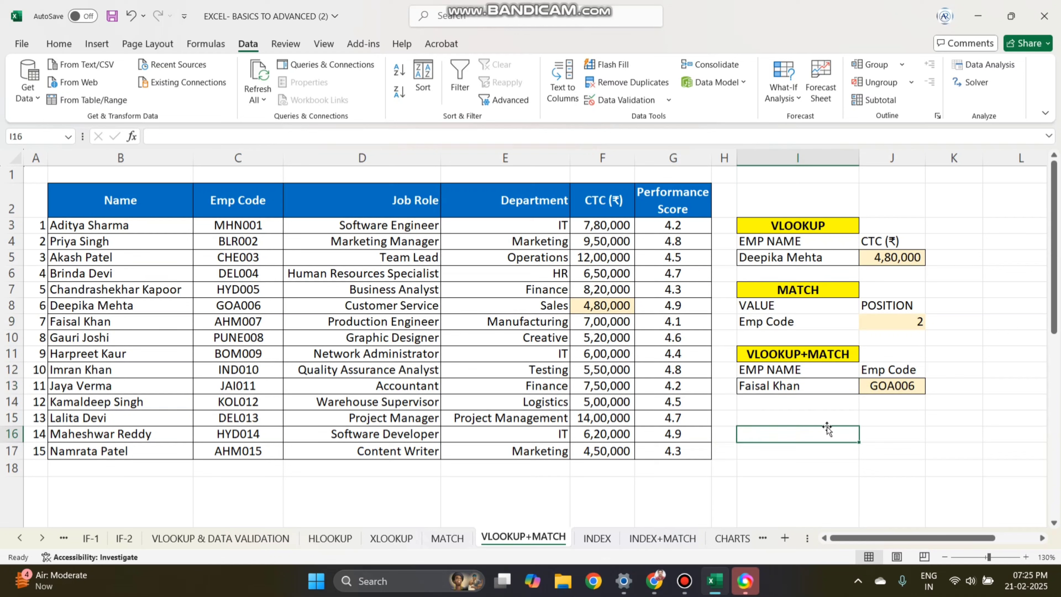
Step: Change the lookup value of the formula in J13 to I13, making it =VLOOKUP(I13,B2:G17,J9,0)
left_click(901, 386)
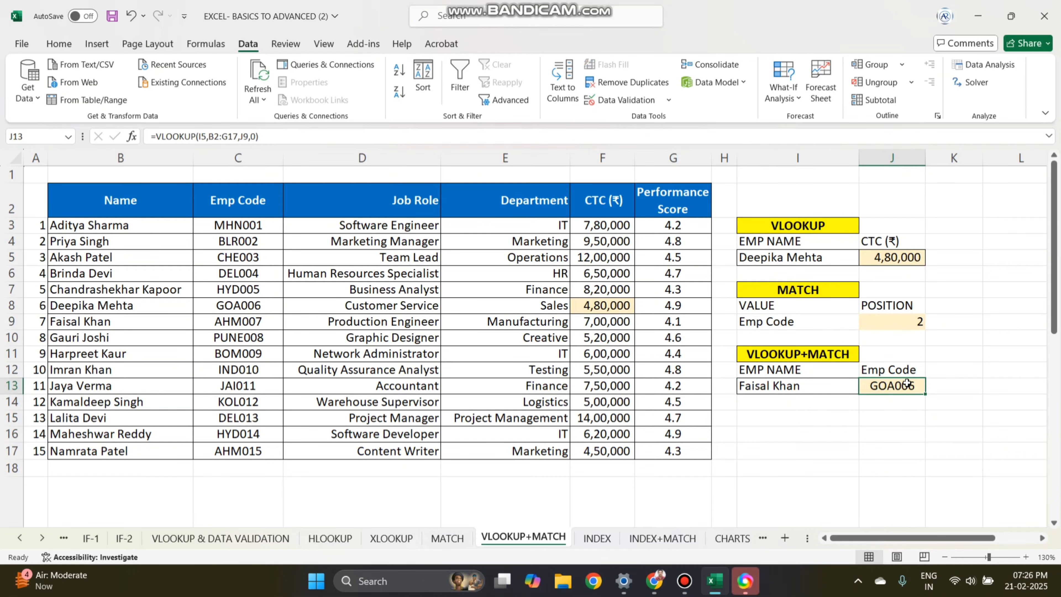
double_click(907, 383)
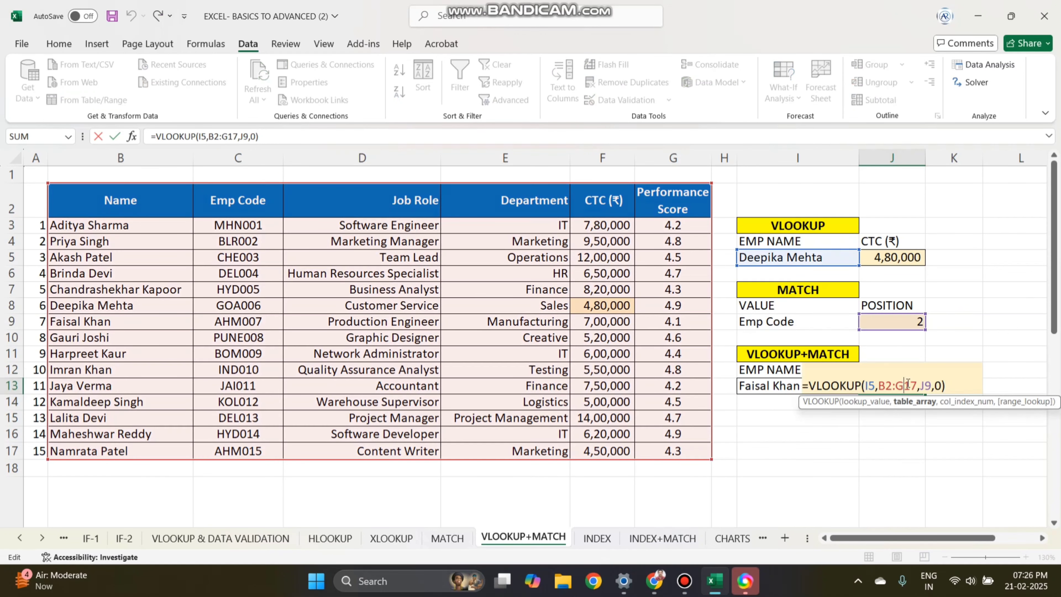
left_click(874, 384)
key("BackSpace")
key("BackSpace")
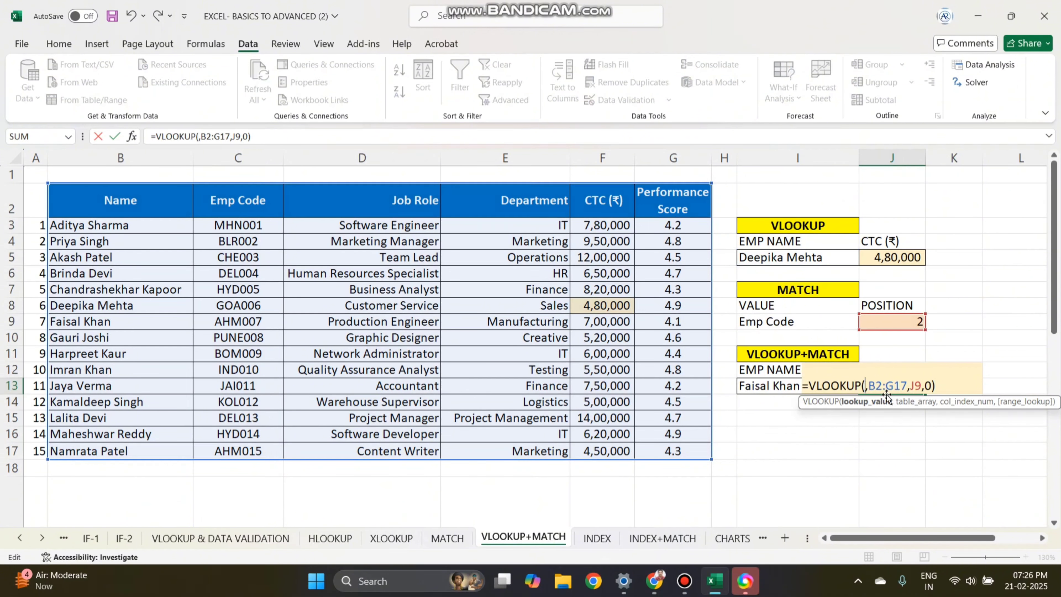
left_click(768, 385)
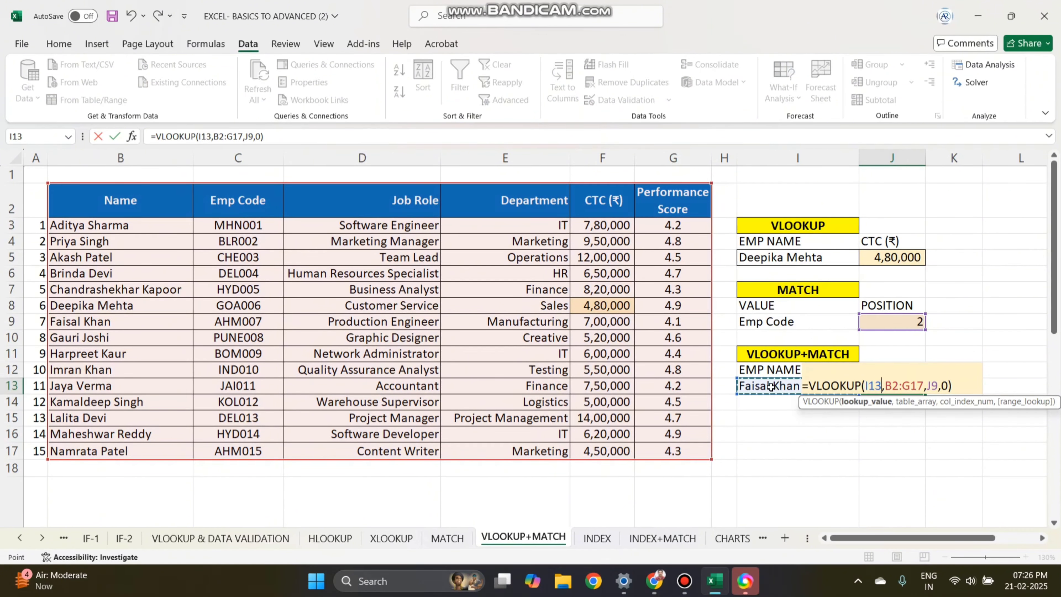
key("Return")
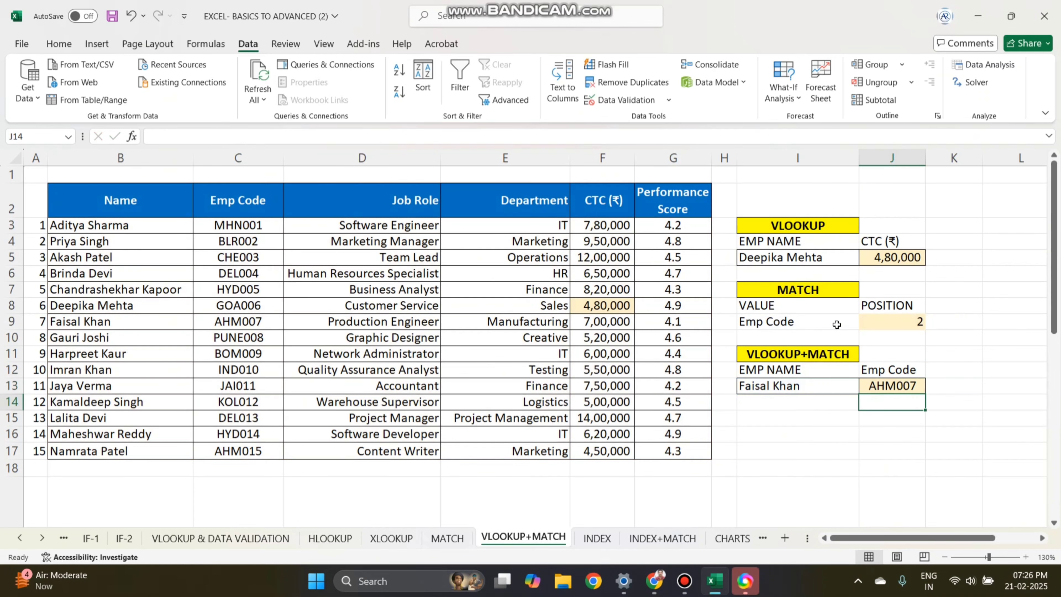
Step: Test the header dropdown in I9 by choosing Name and then Job Role for the employee in I13
left_click(837, 322)
left_click(864, 322)
left_click(835, 342)
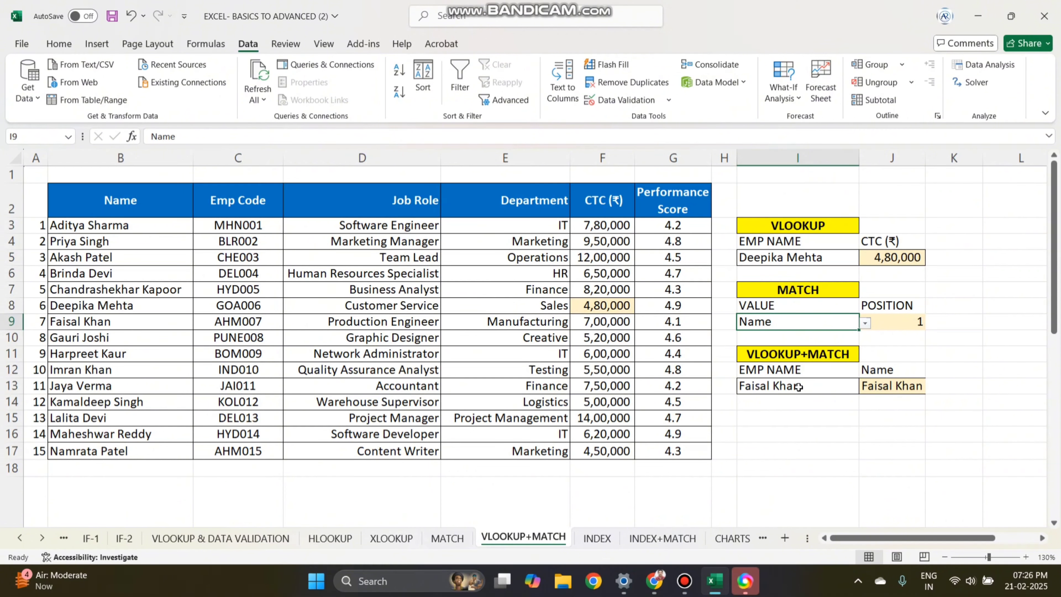
left_click(864, 322)
left_click(786, 362)
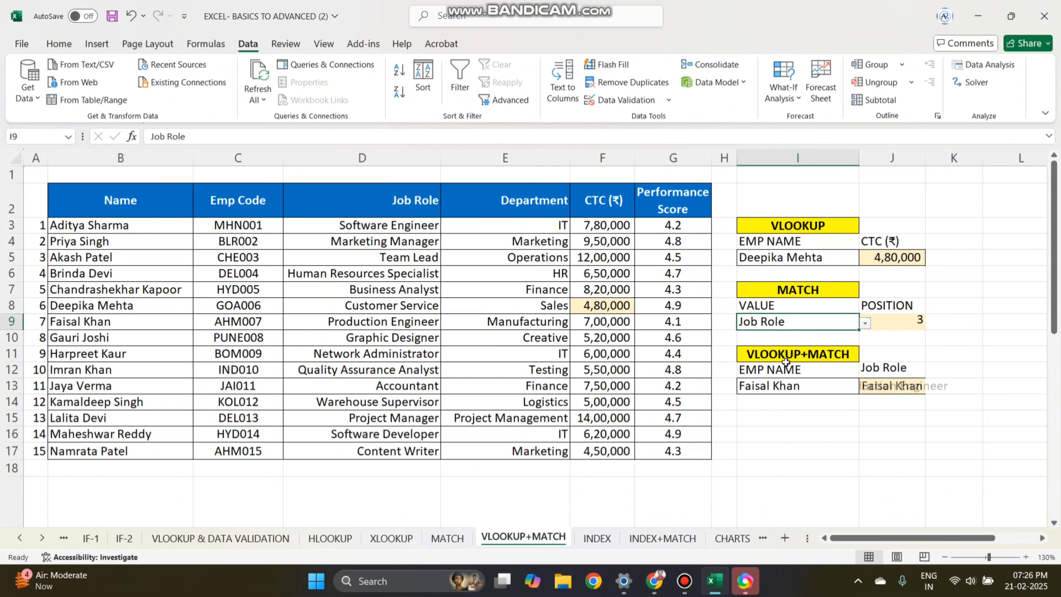
left_click(798, 386)
Step: Left-align the combined lookup result in J13 and compare it with the job role in the employee table
left_click(892, 385)
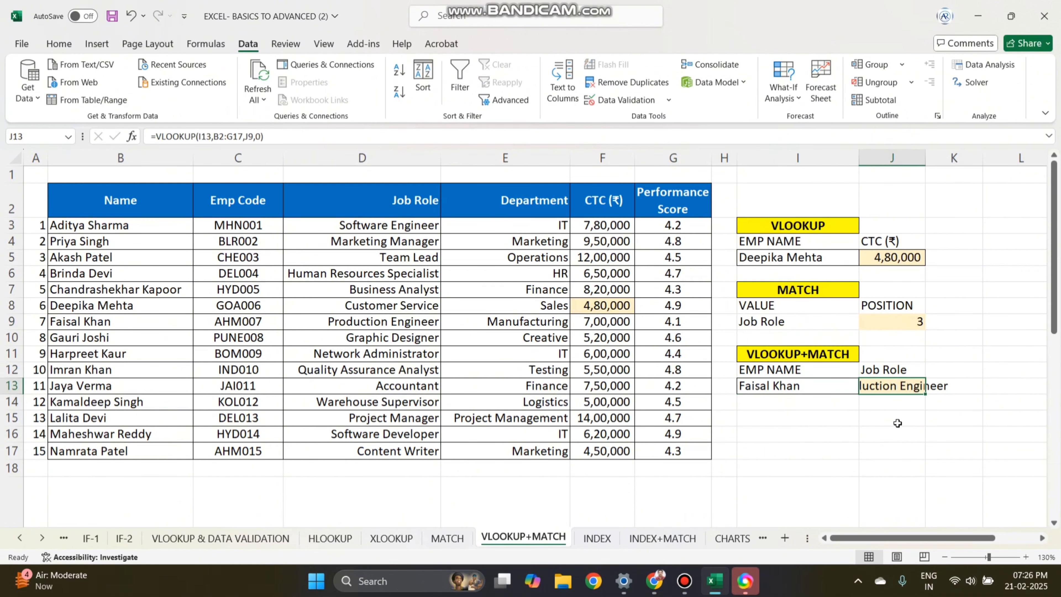
left_click(59, 44)
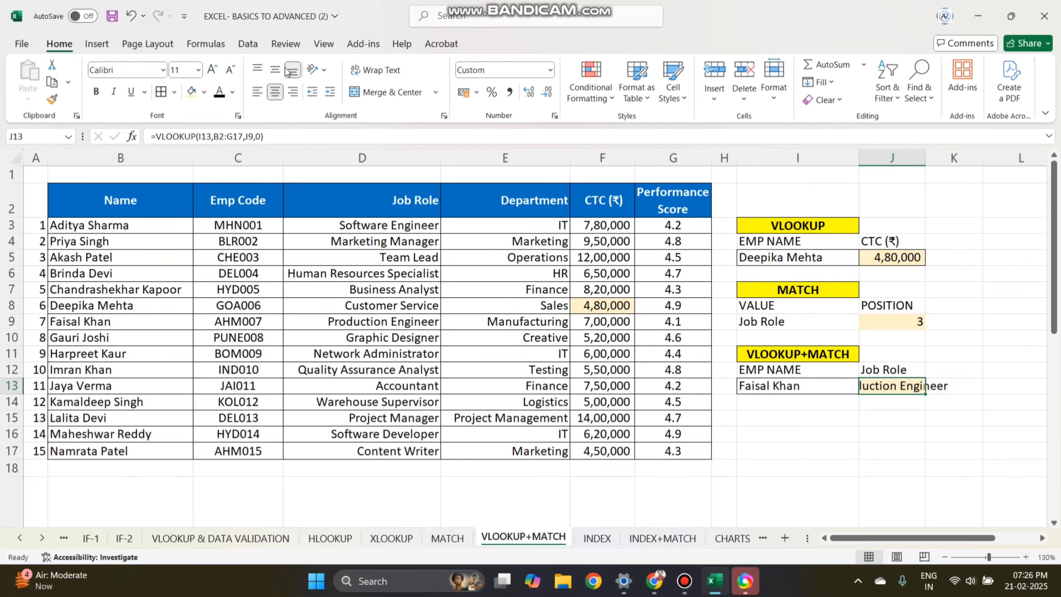
left_click(258, 92)
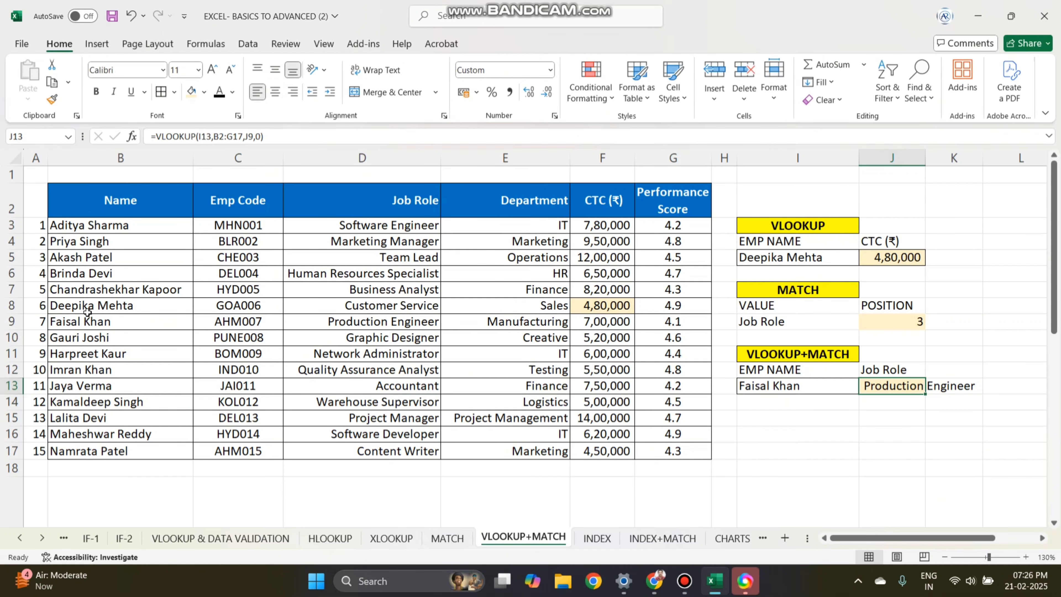
left_click(304, 320)
left_click(917, 389)
Step: Choose the employee listed in B15 from the dropdown list in I13 to test another name
left_click(843, 389)
left_click(864, 387)
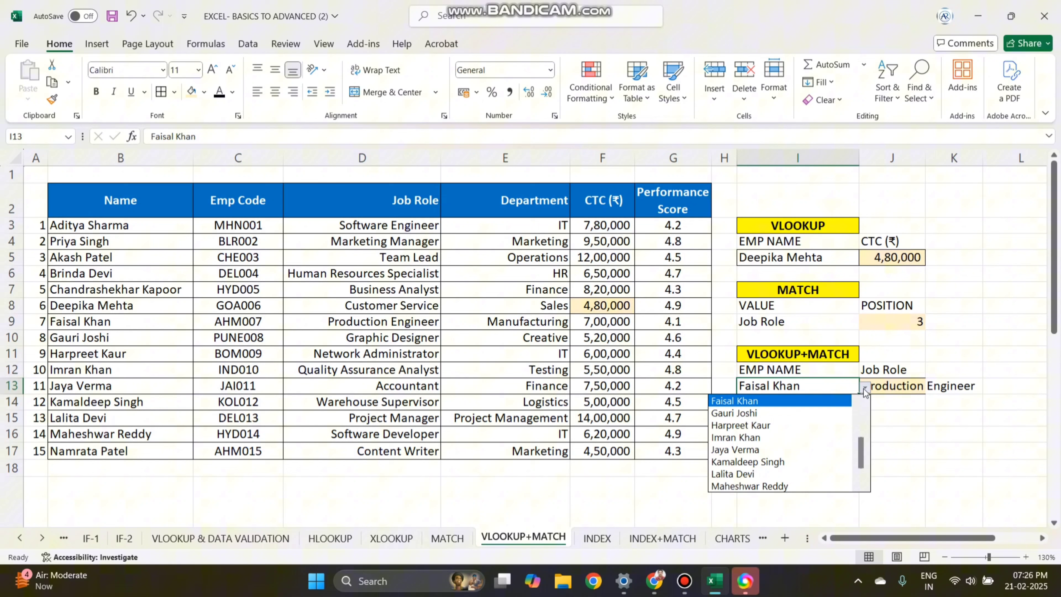
left_click(793, 474)
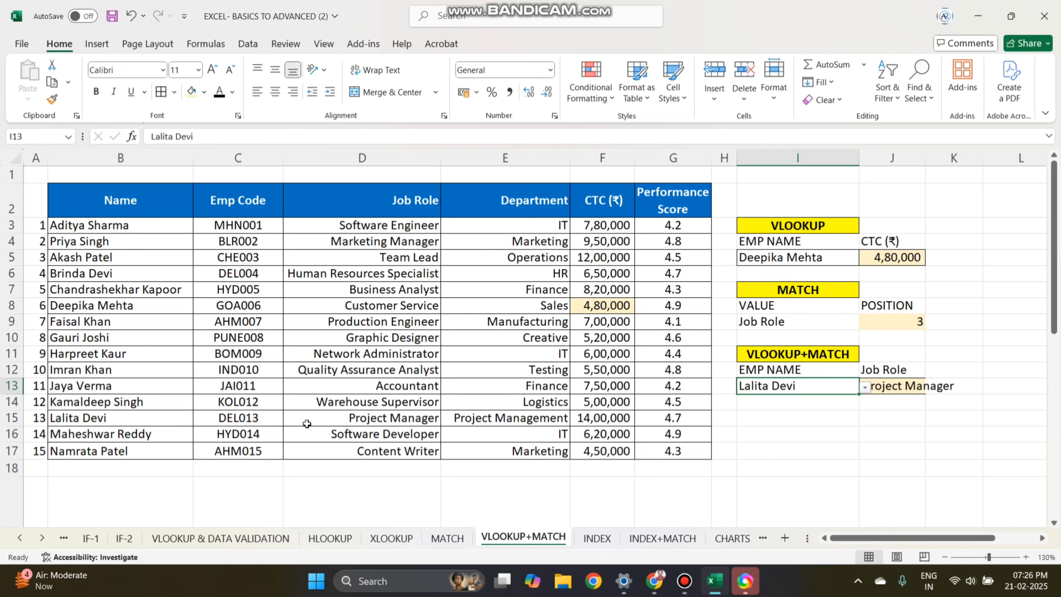
left_click(798, 478)
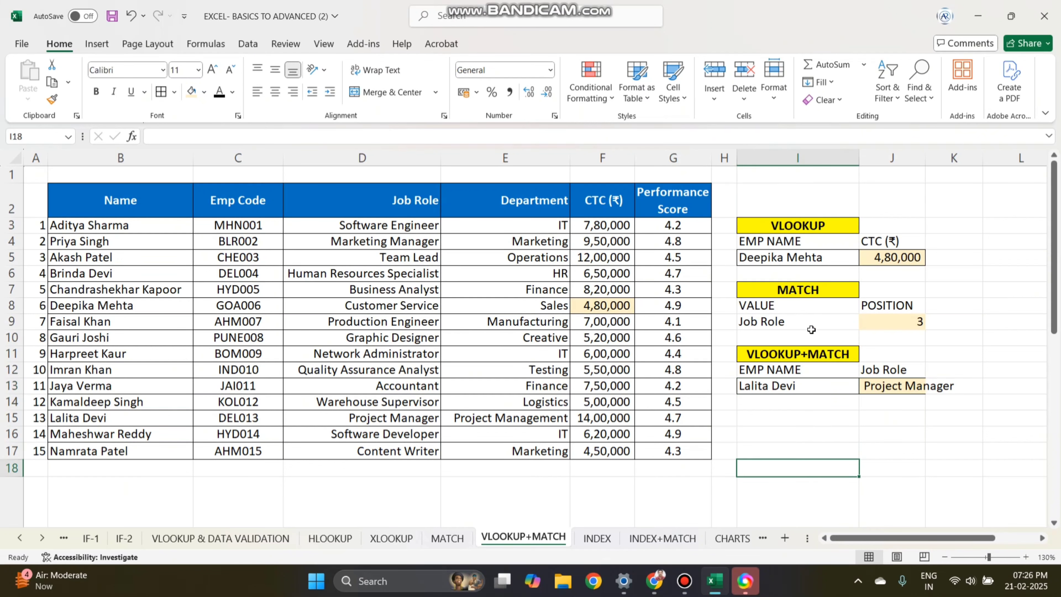
Step: Choose CTC (₹) from the header dropdown in I9 and check the combined lookup result in J13
left_click(790, 323)
left_click(864, 324)
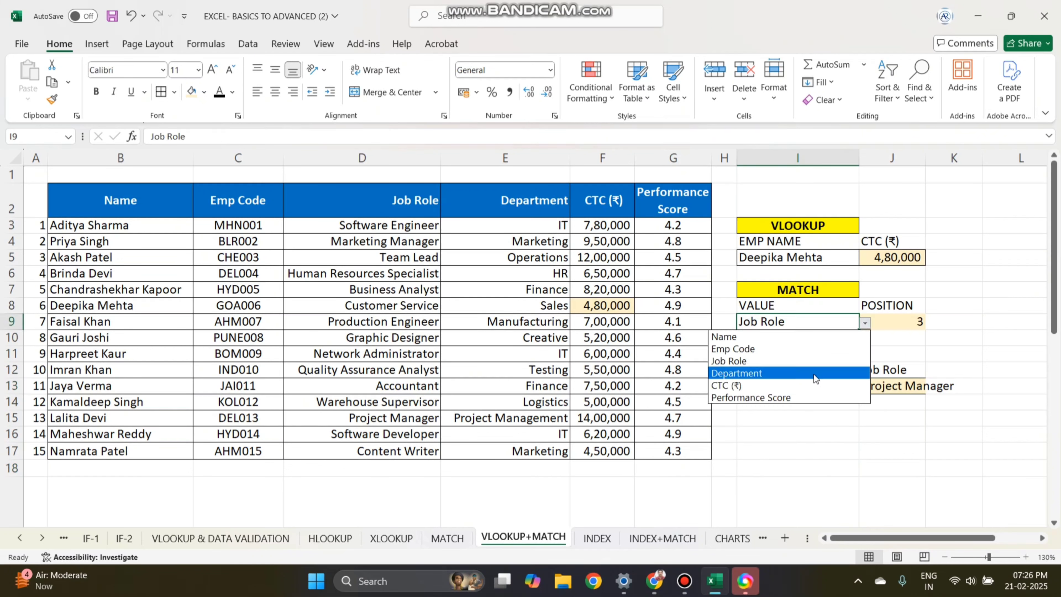
left_click(810, 385)
left_click(888, 387)
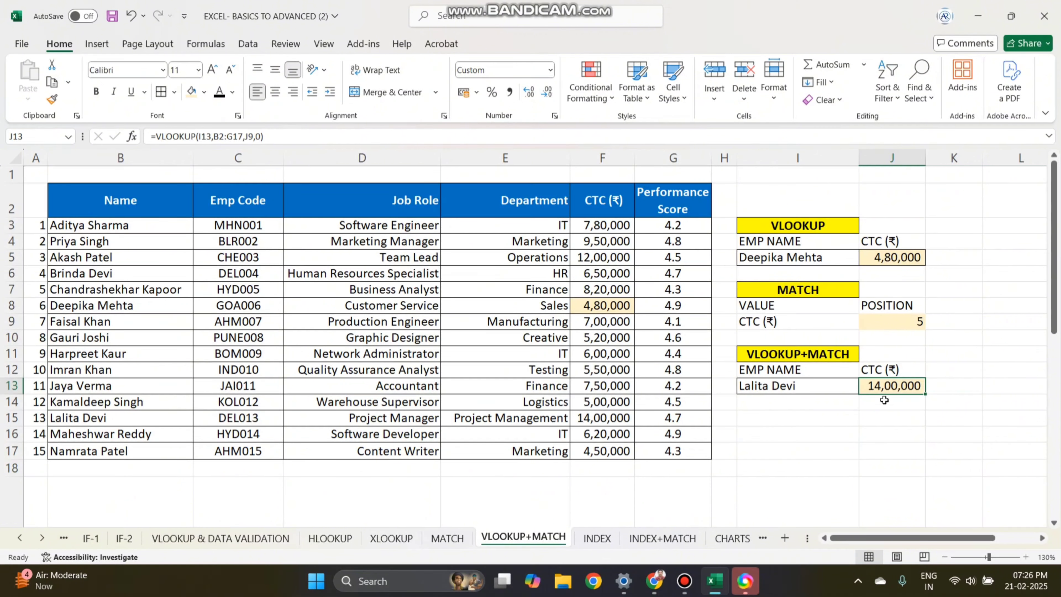
left_click_drag(795, 375, 898, 388)
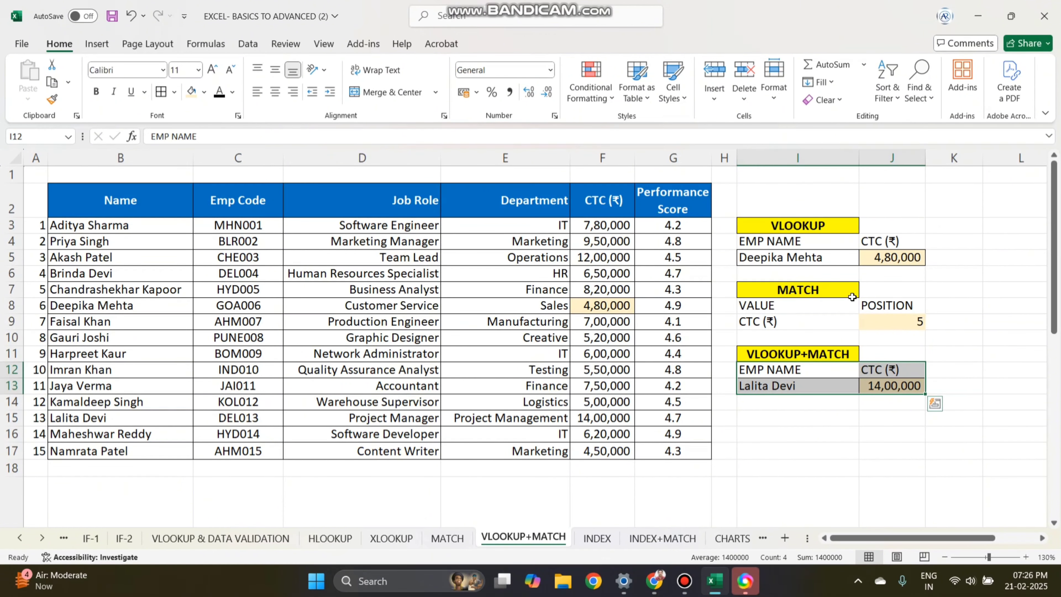
left_click(748, 451)
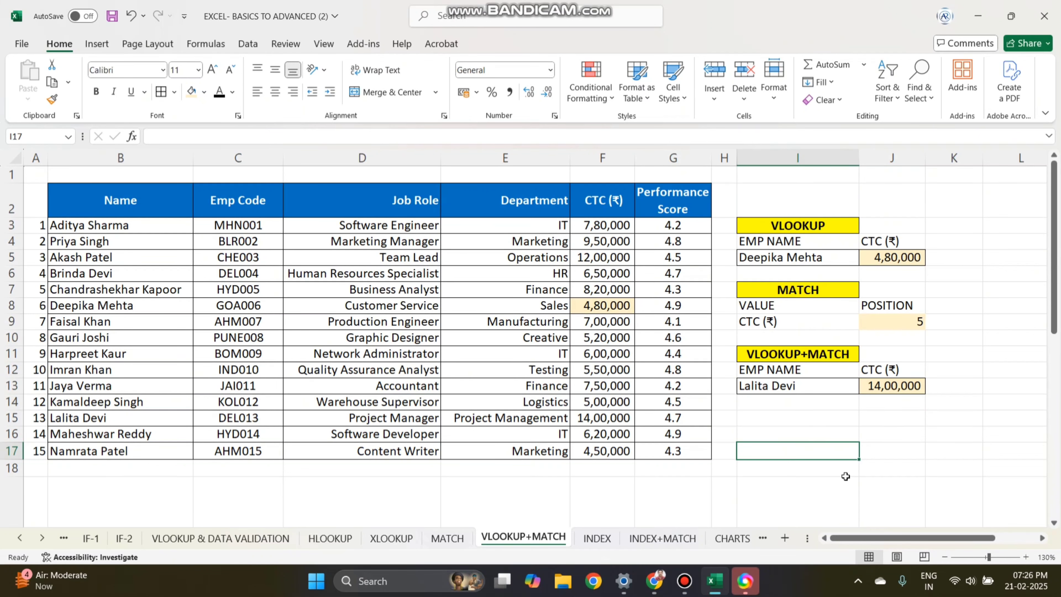
Step: Switch the header dropdown in I9 to Job Role
left_click(821, 326)
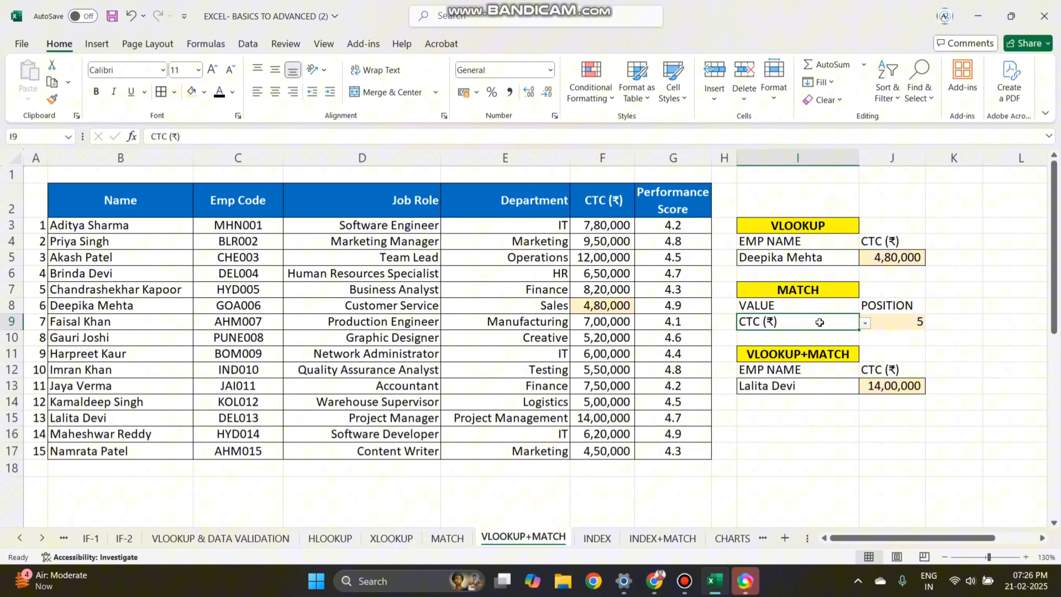
left_click(864, 324)
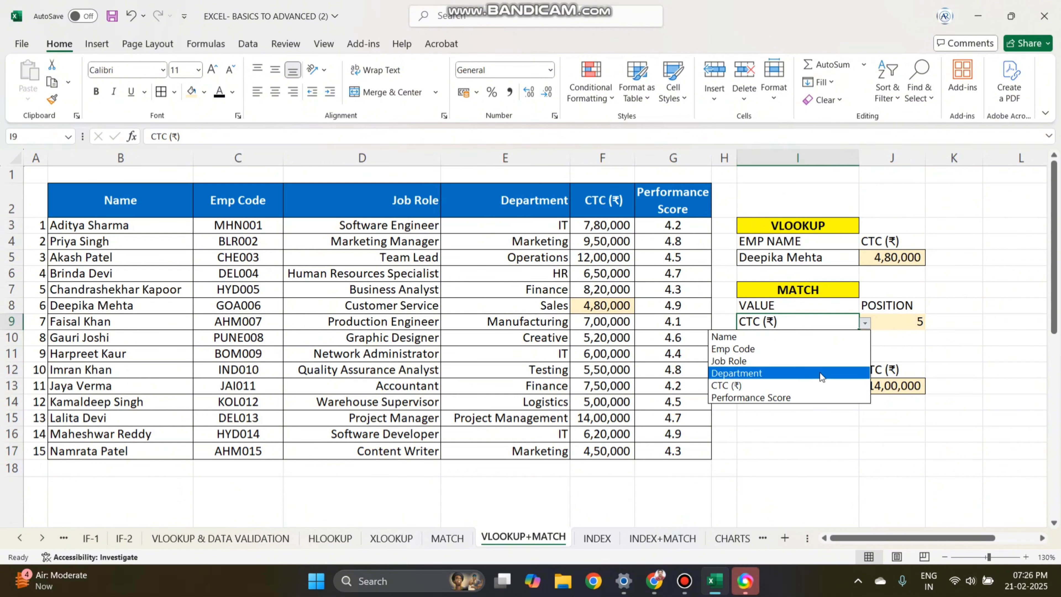
left_click(821, 361)
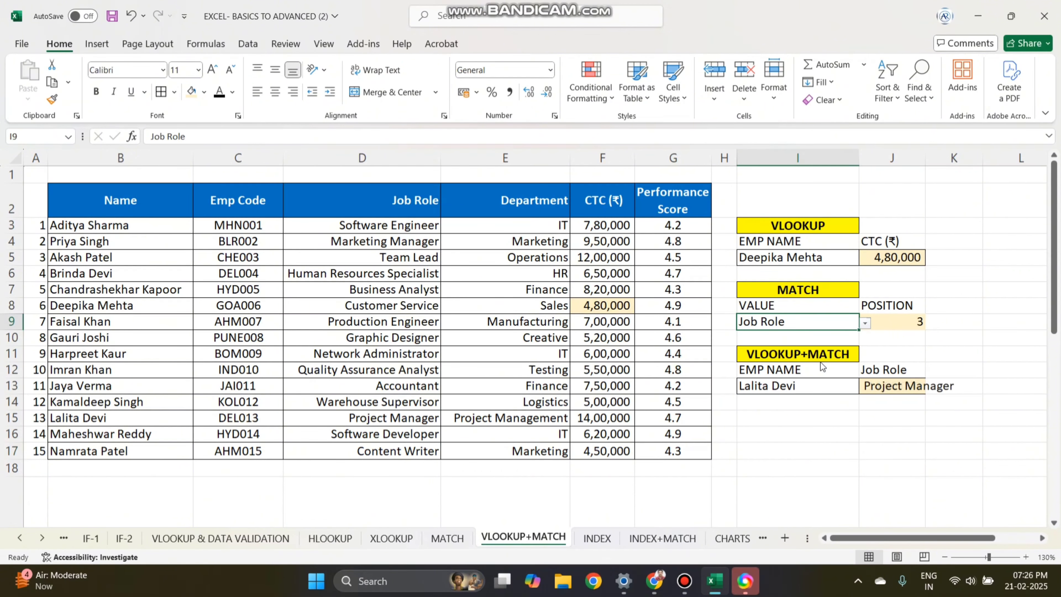
Step: Choose the employee listed in B12 from the name dropdown in I13 to test the job role lookup
left_click(826, 384)
left_click(865, 386)
left_click(809, 426)
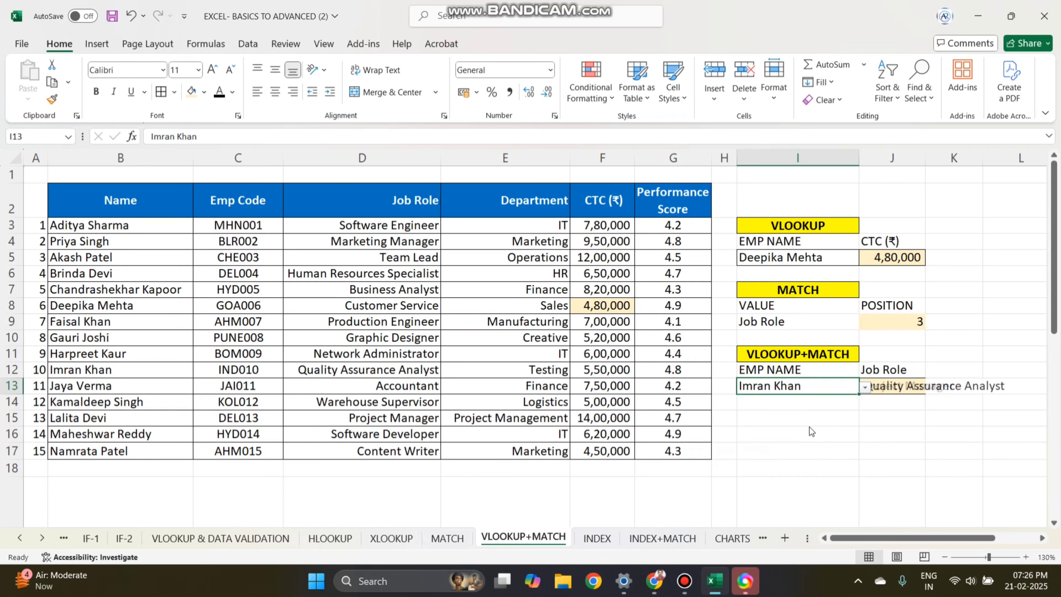
left_click(809, 432)
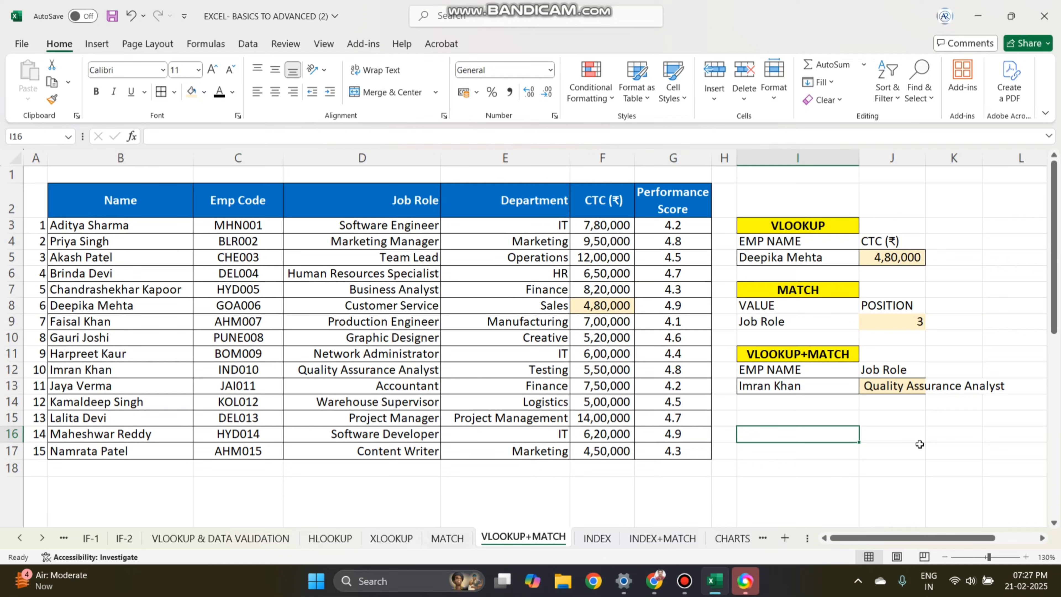
Step: Hide columns A to G containing the employee table so only the lookup blocks remain in view
mouse_move(689, 159)
left_mouse_down()
mouse_move(54, 165)
mouse_move(62, 167)
left_mouse_up()
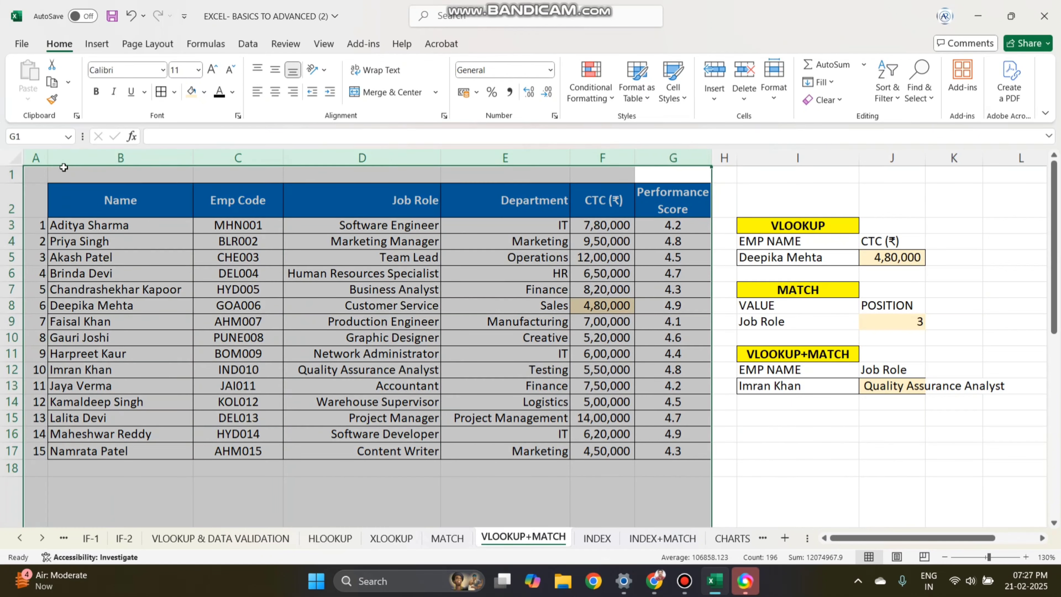
right_click(96, 167)
left_click(166, 330)
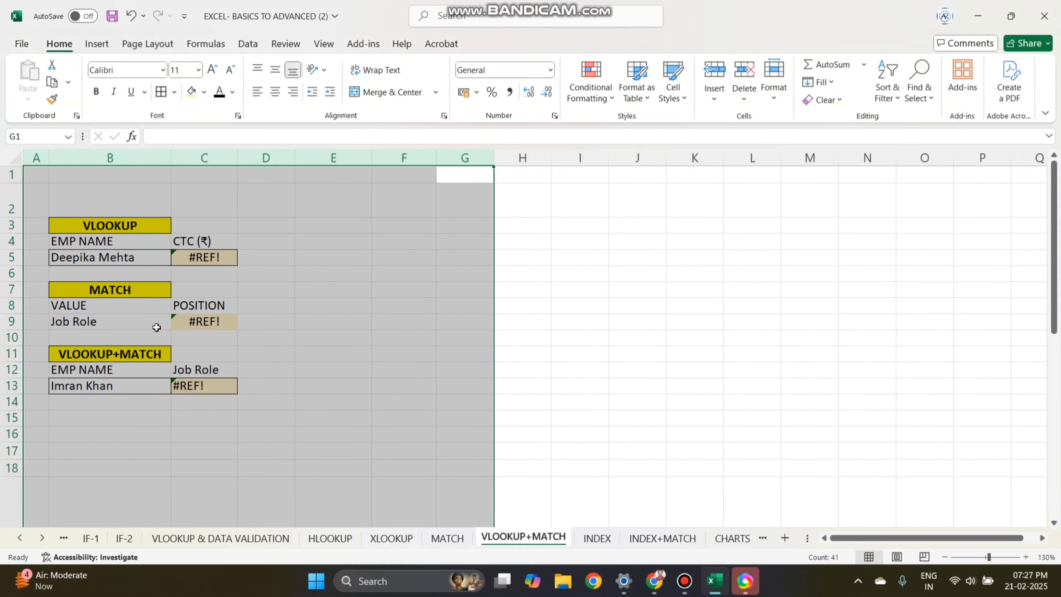
key("ctrl+z")
right_click(100, 159)
left_click(159, 407)
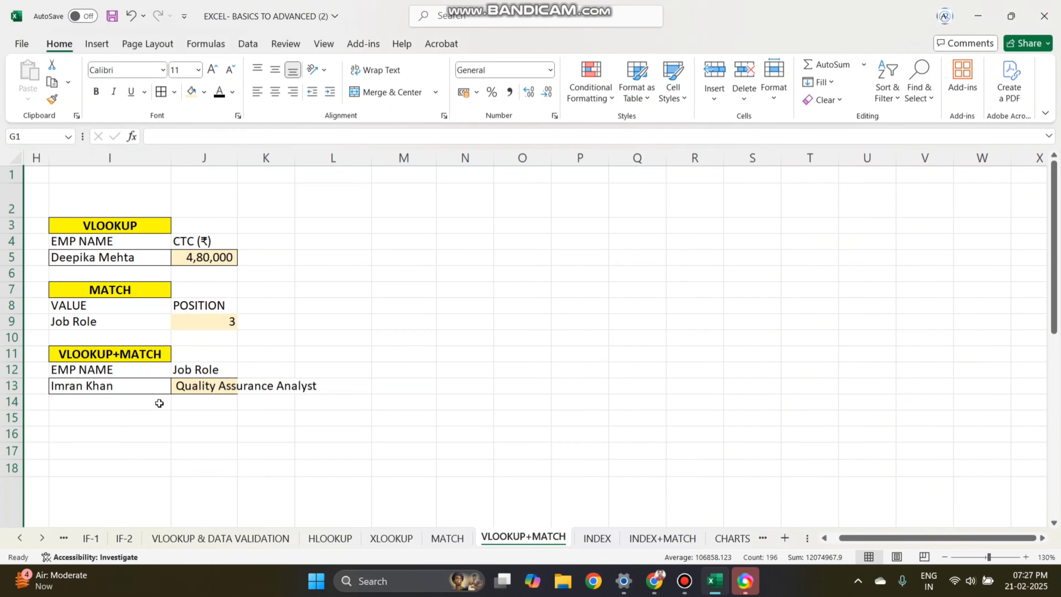
left_click(158, 370)
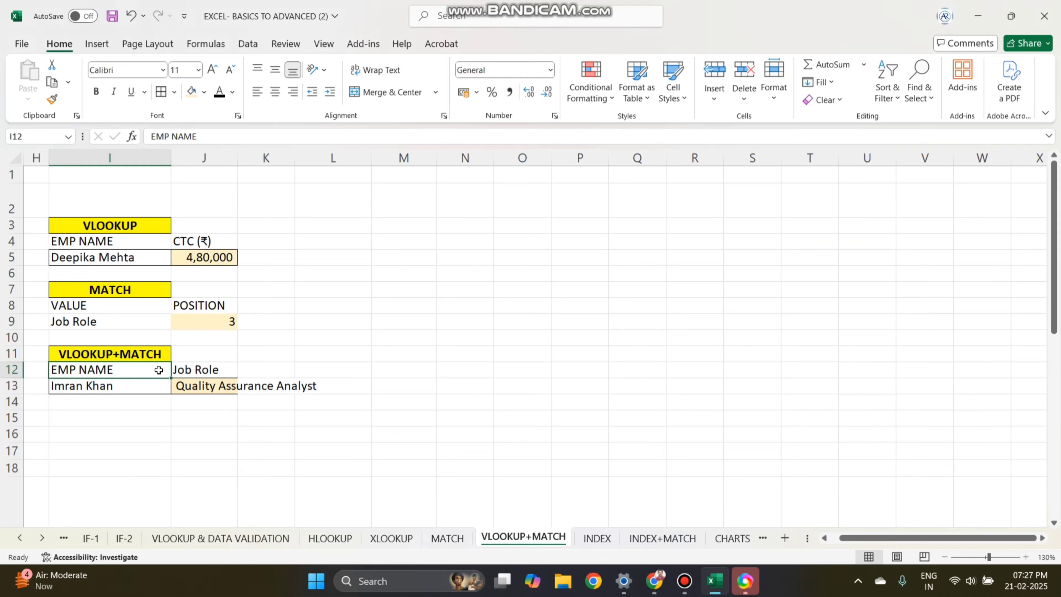
Step: Choose Performance Score from the header dropdown in I9
left_click(157, 321)
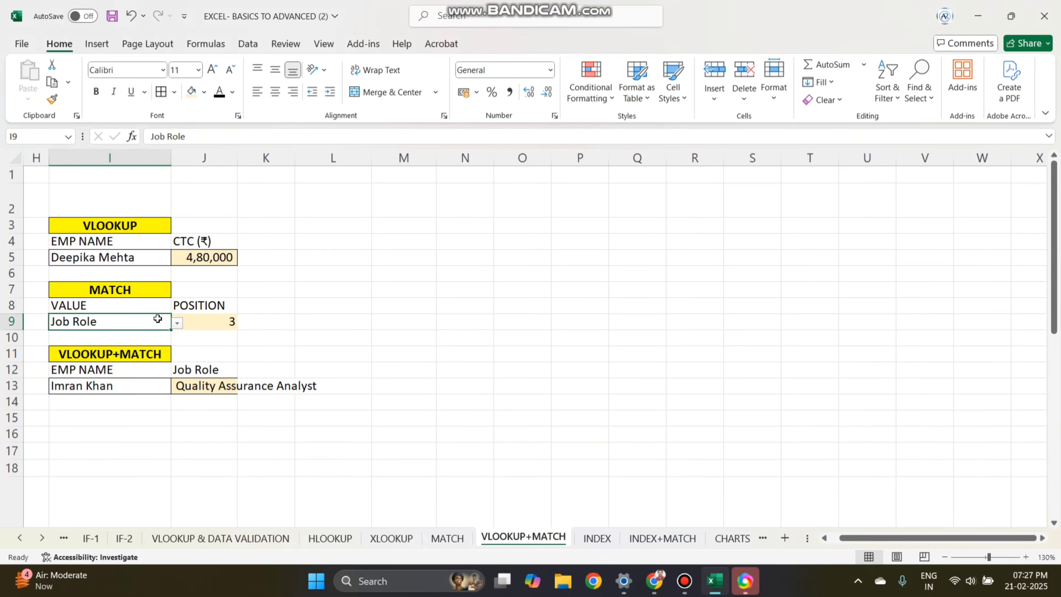
left_click(178, 323)
left_click(79, 397)
Step: Choose the employee listed in B14 from the name dropdown in I13 to look up the performance score
left_click(149, 386)
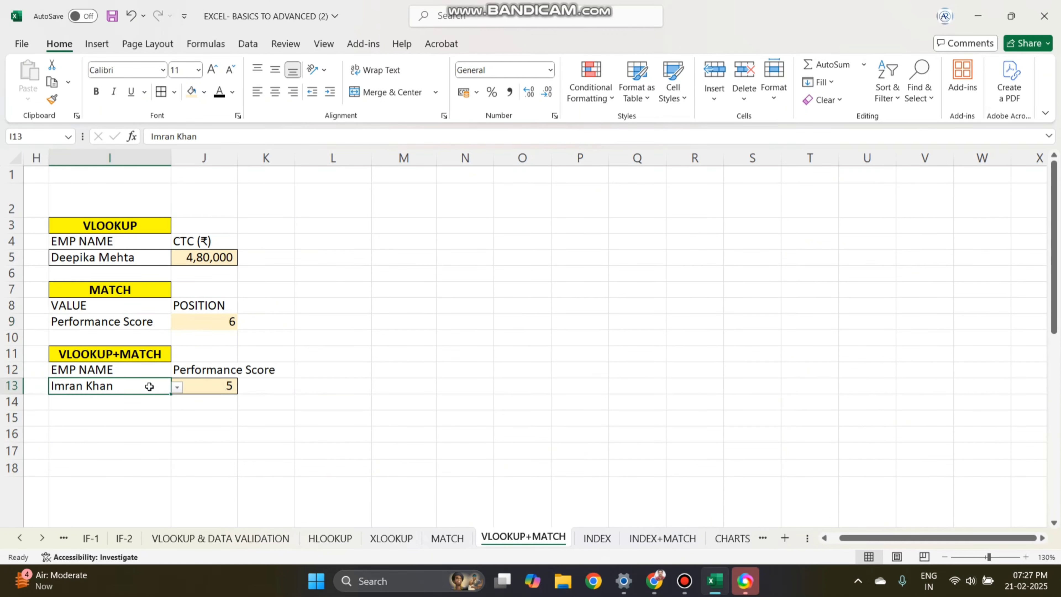
left_click(178, 387)
left_click(96, 450)
left_click(380, 485)
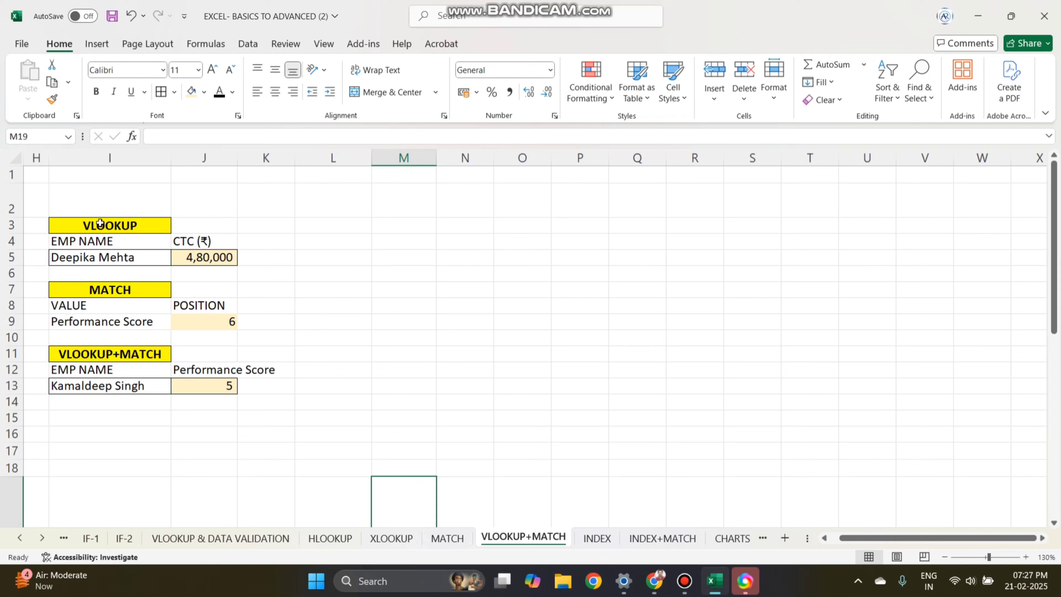
mouse_move(82, 228)
left_mouse_down()
mouse_move(264, 418)
mouse_move(261, 380)
left_mouse_up()
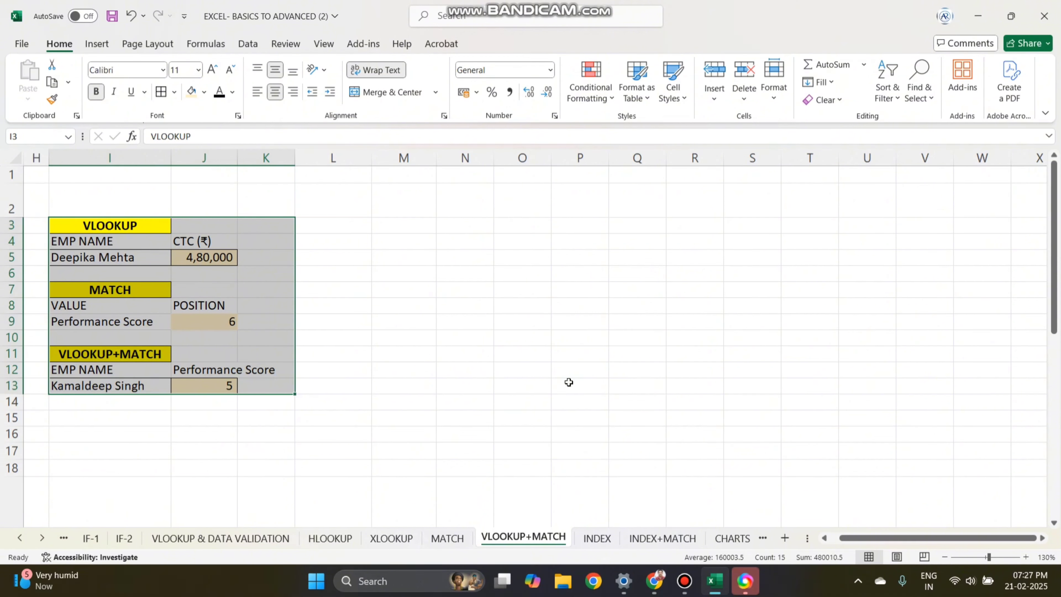
left_click(207, 324)
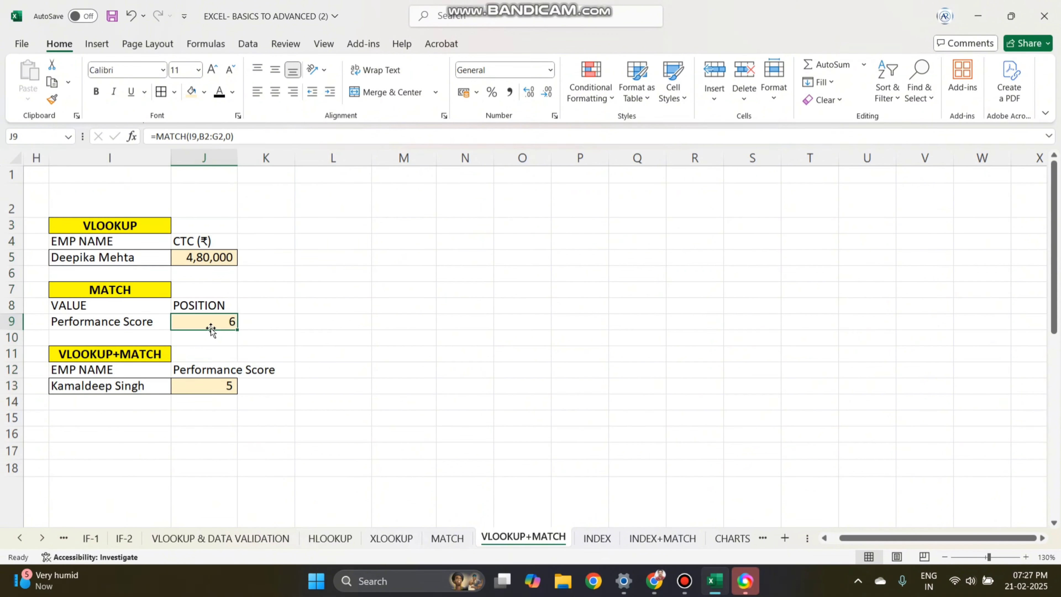
left_click(142, 386)
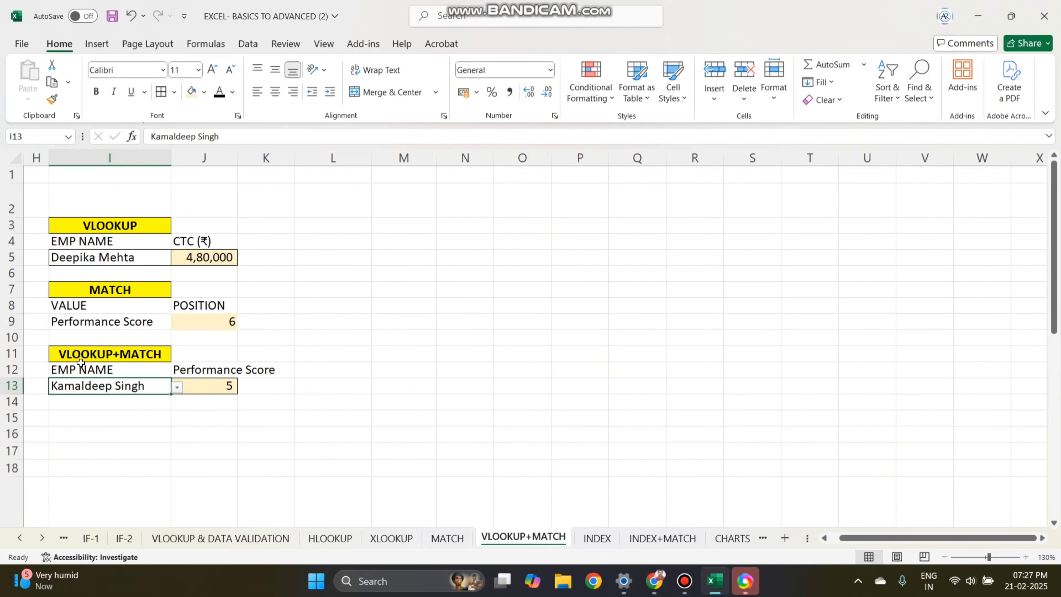
Step: Switch the header dropdown in I9 to Department to test the combined lookup in J13
left_click(156, 322)
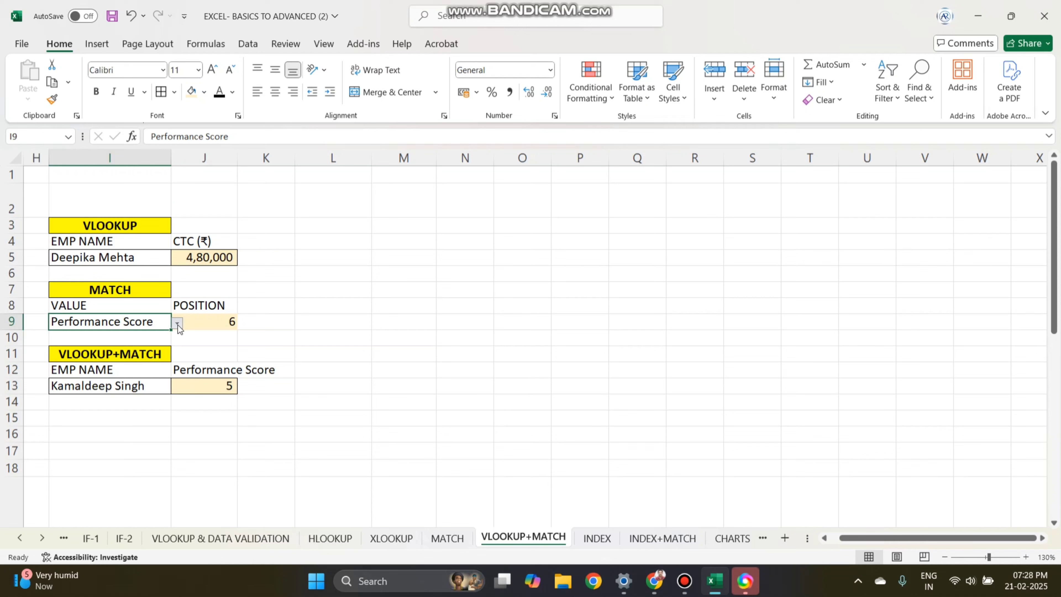
left_click(177, 323)
left_click(117, 375)
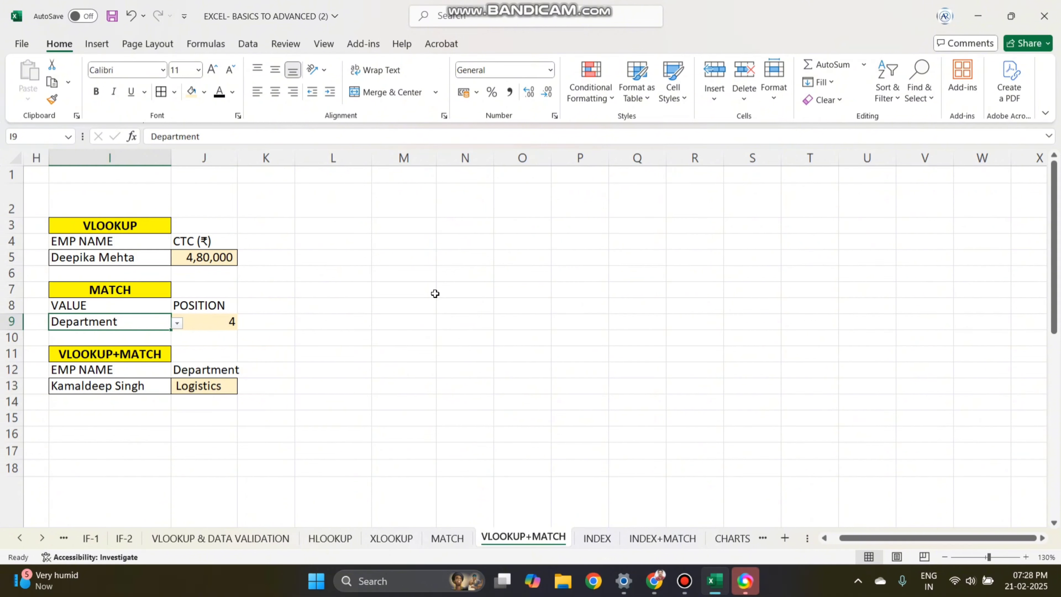
key("alt+Tab")
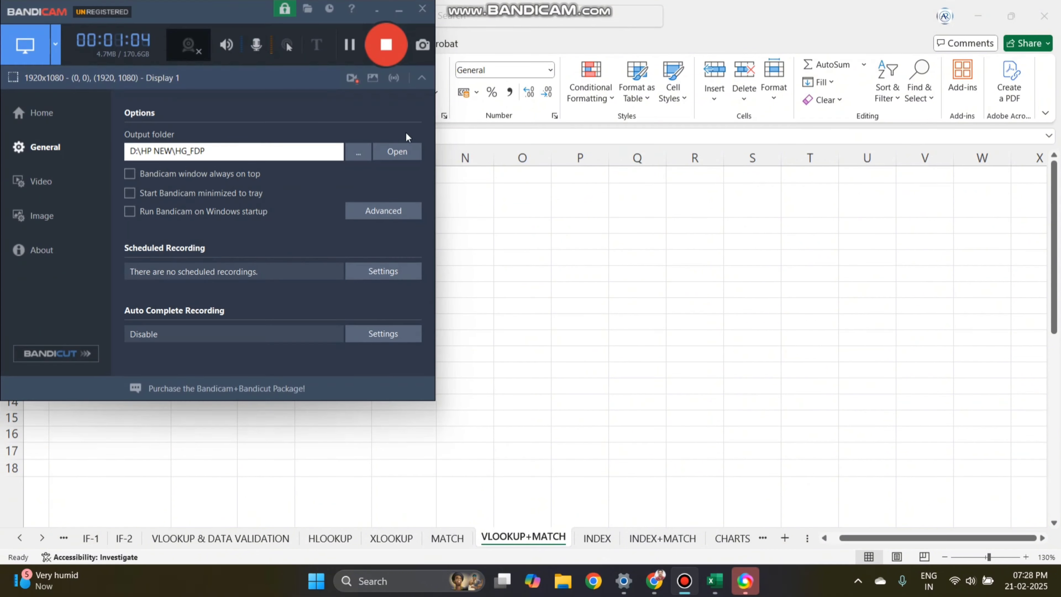